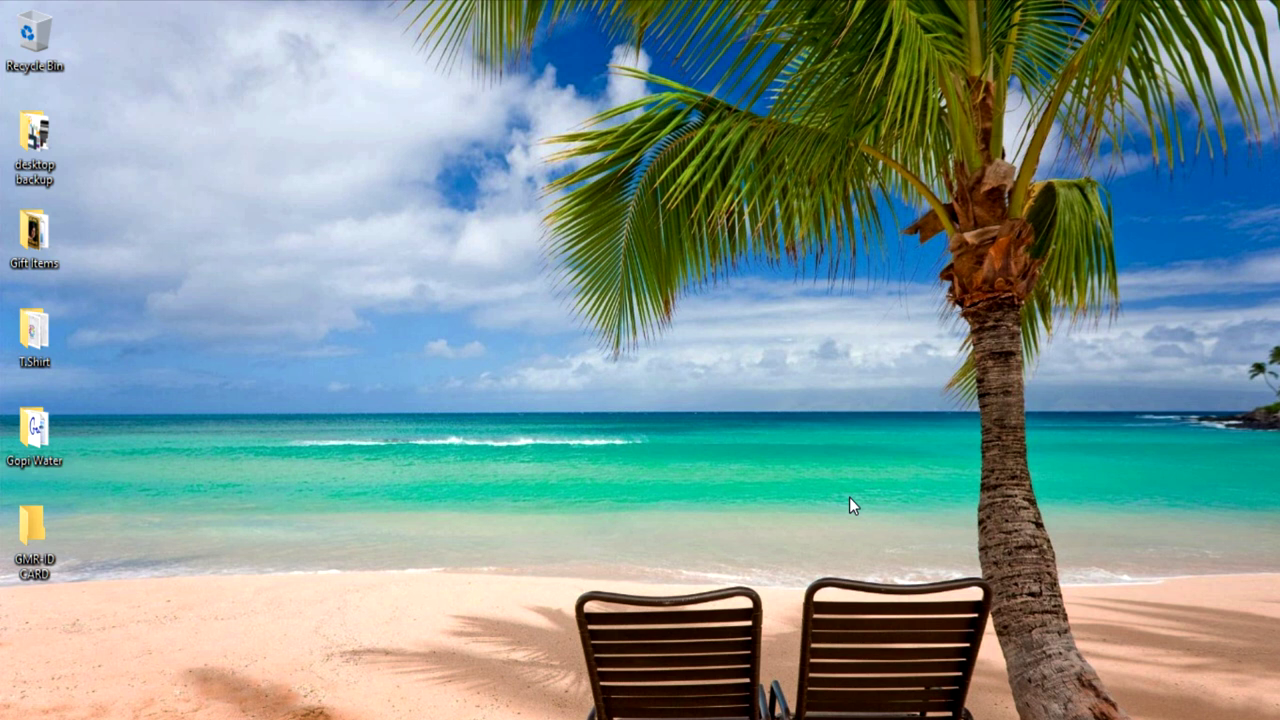
# Step: Create a new Word document named 'id card' on the desktop and open it
pyautogui.rightClick(650, 293)
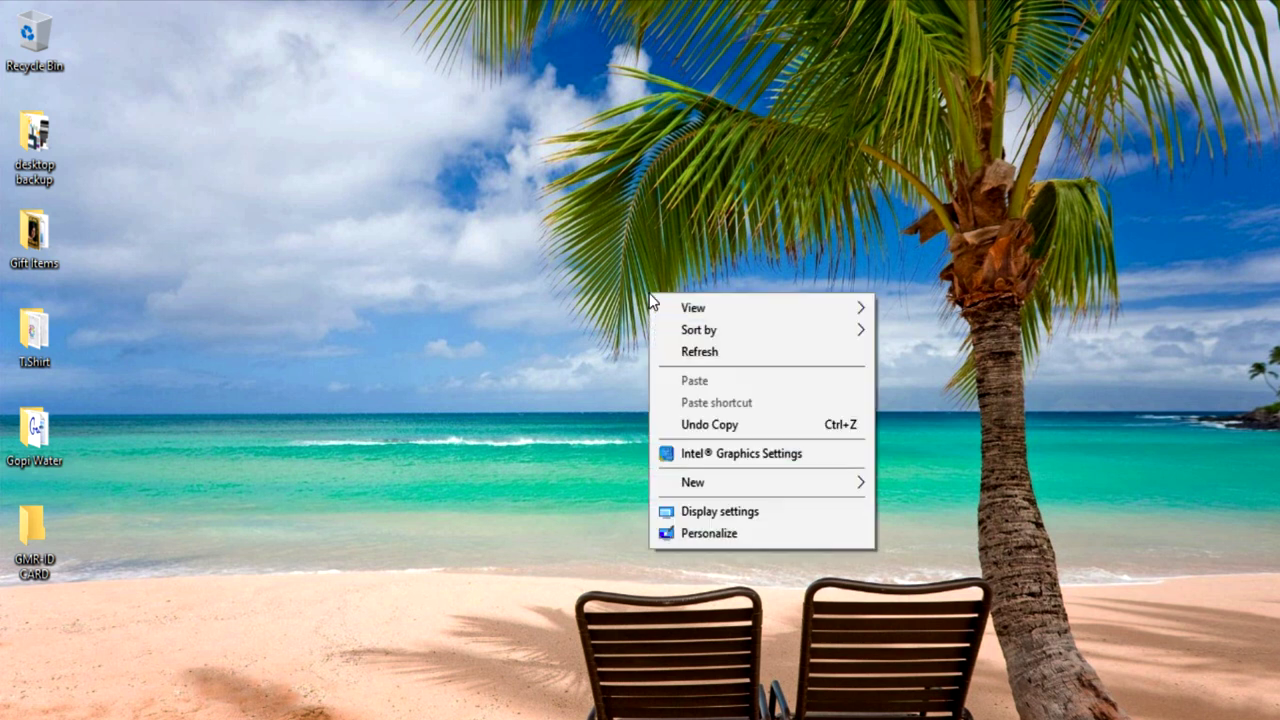
pyautogui.moveTo(716, 485)
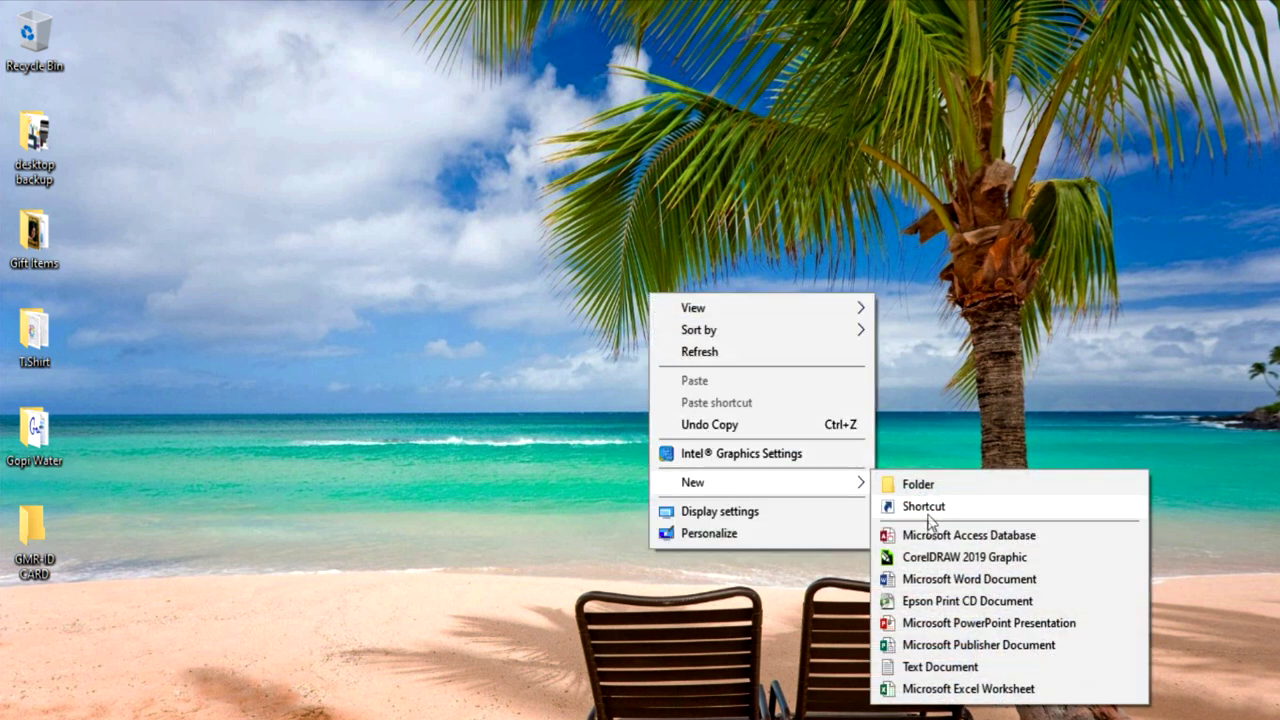
pyautogui.click(908, 580)
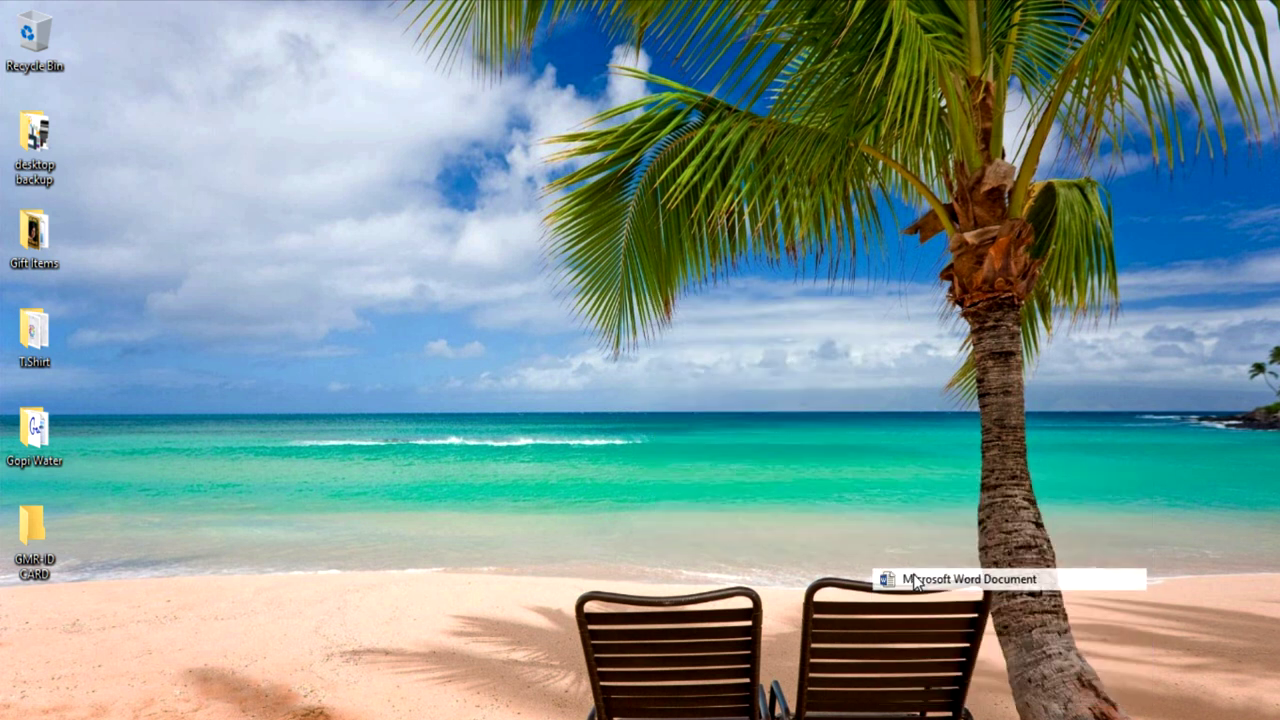
pyautogui.write('id card')
pyautogui.press('Return')
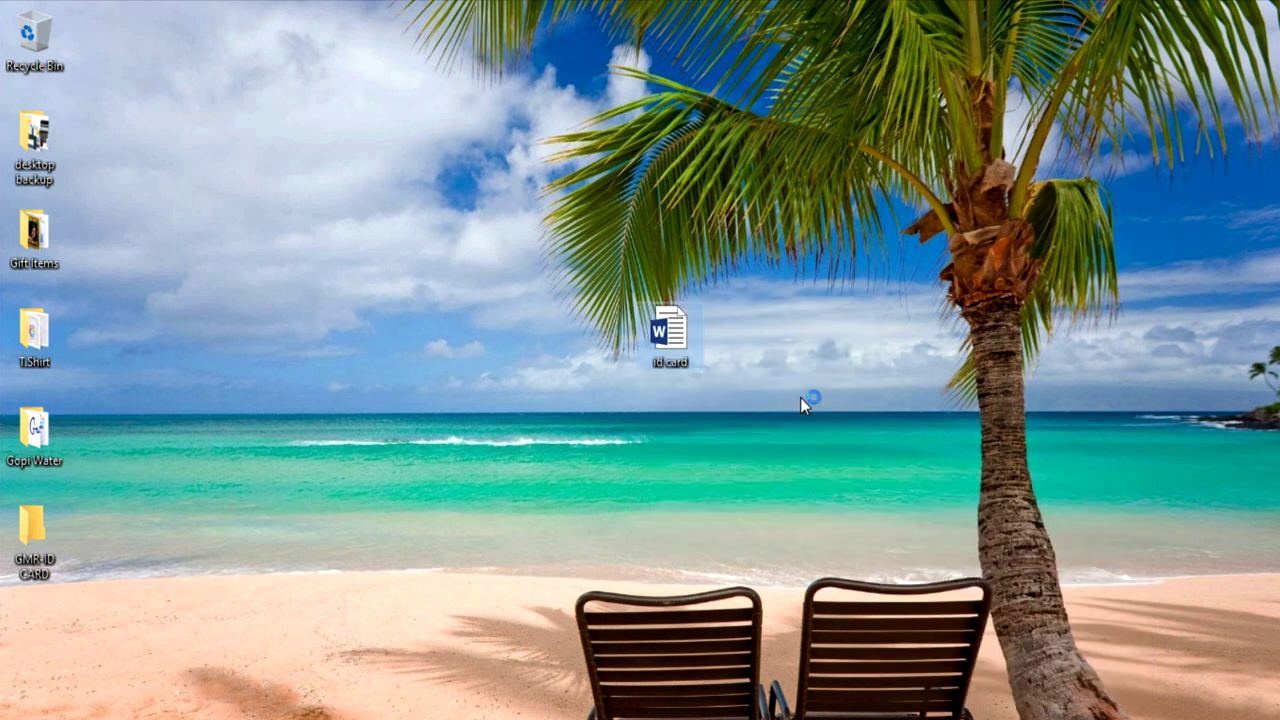
pyautogui.press('Return')
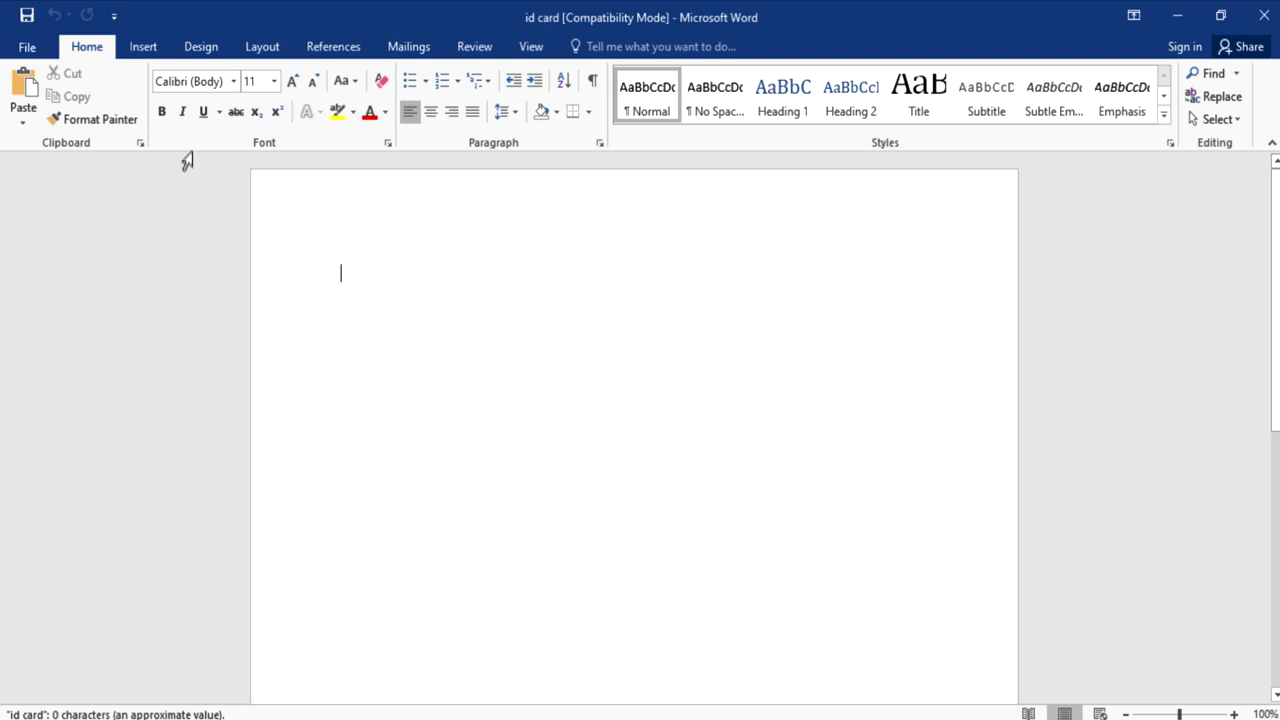
# Step: Set a custom paper size of 5.5 wide by 8.5 high in Page Setup
pyautogui.click(265, 50)
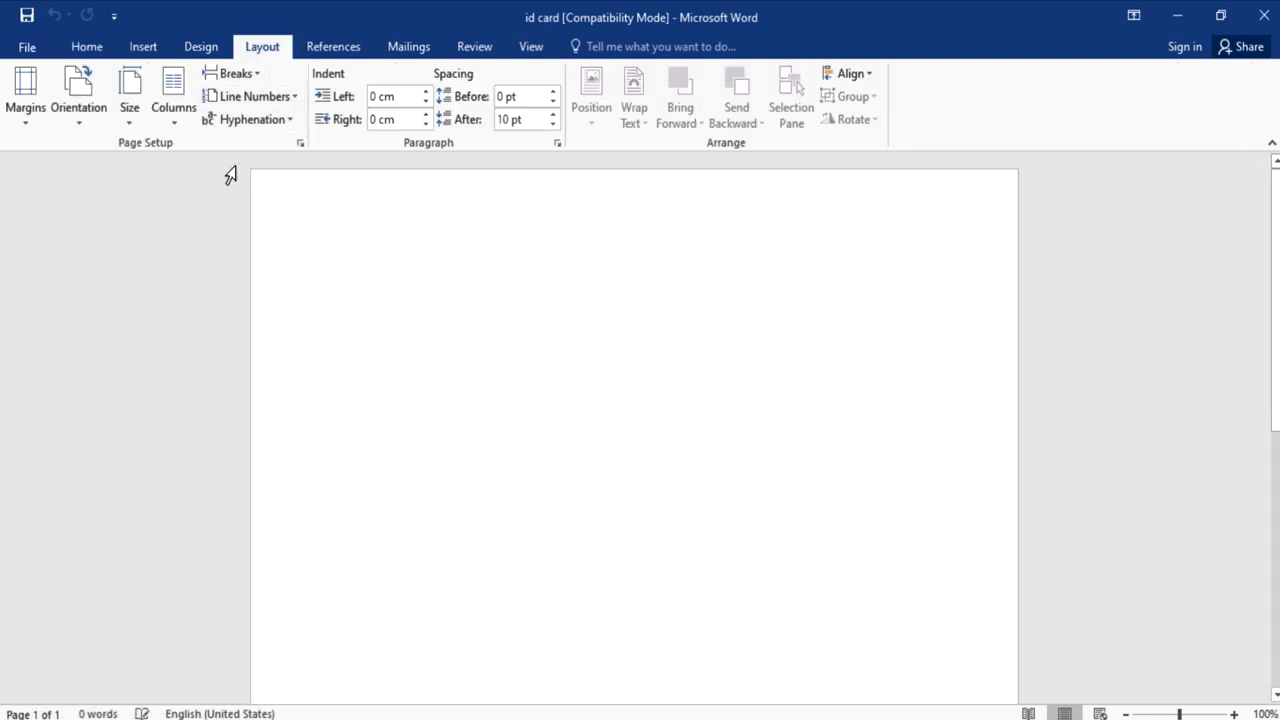
pyautogui.click(300, 143)
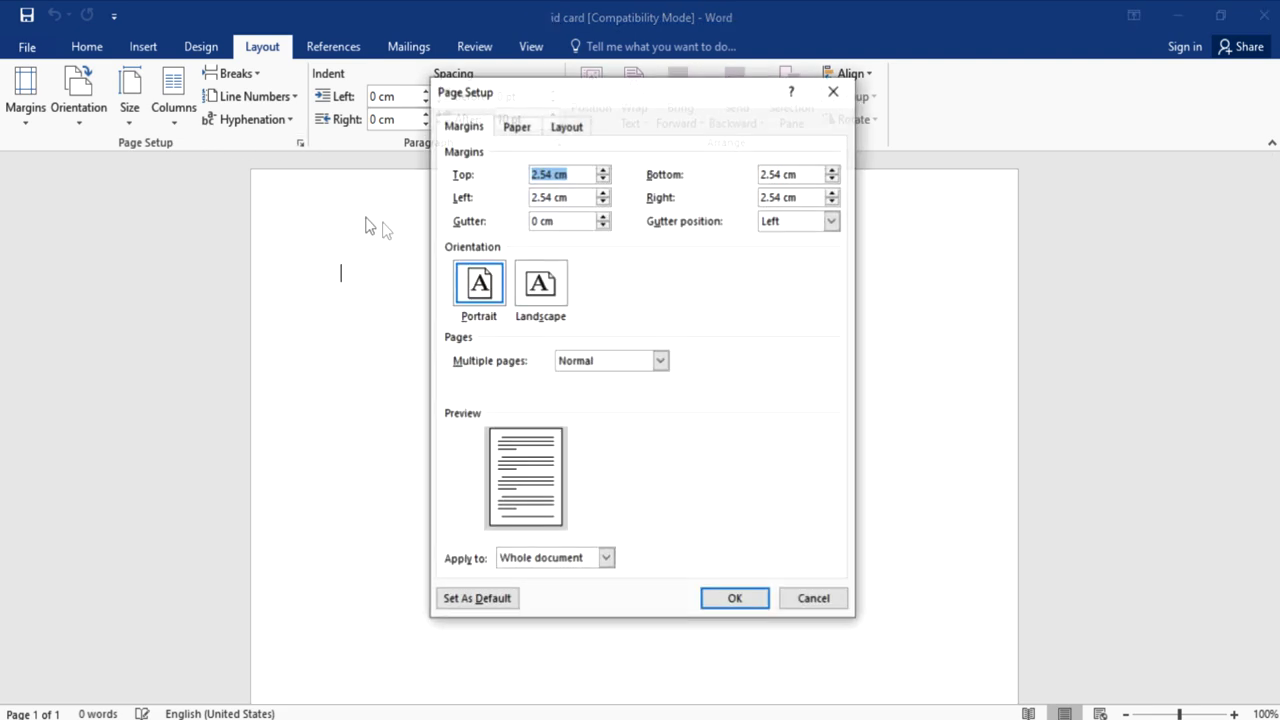
pyautogui.click(516, 126)
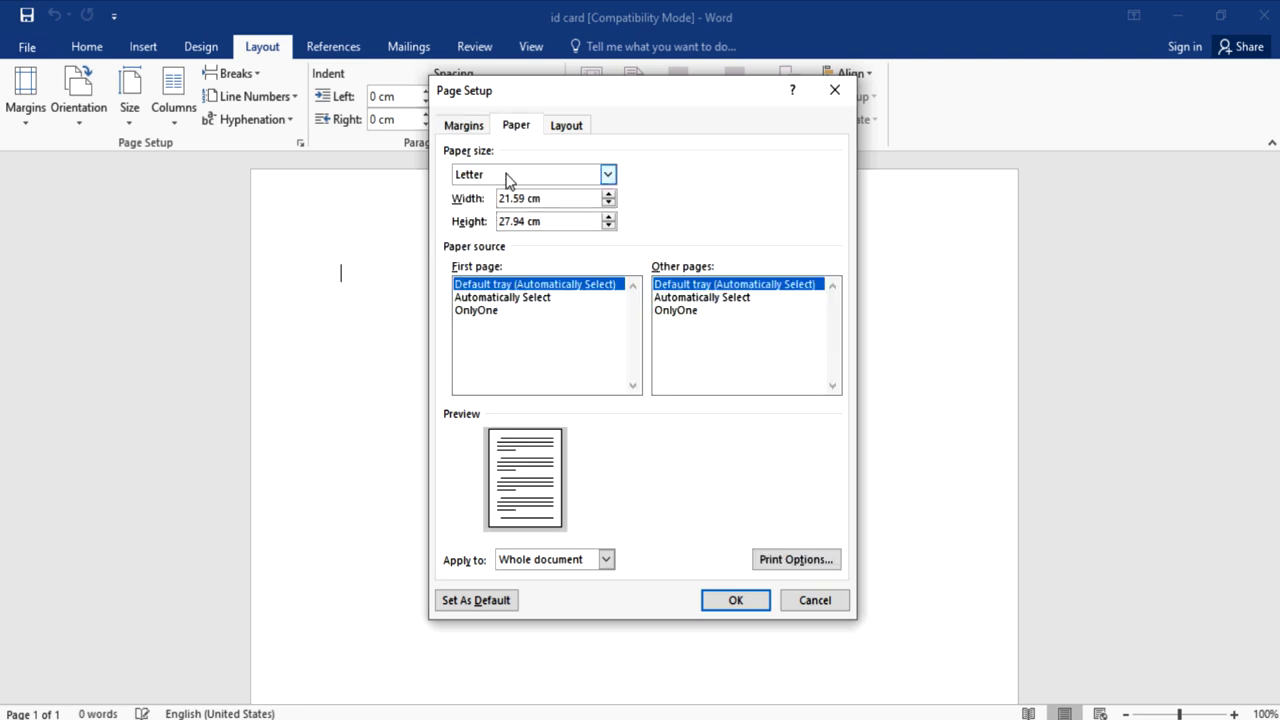
pyautogui.click(507, 177)
pyautogui.click(509, 178)
pyautogui.click(510, 178)
pyautogui.click(509, 178)
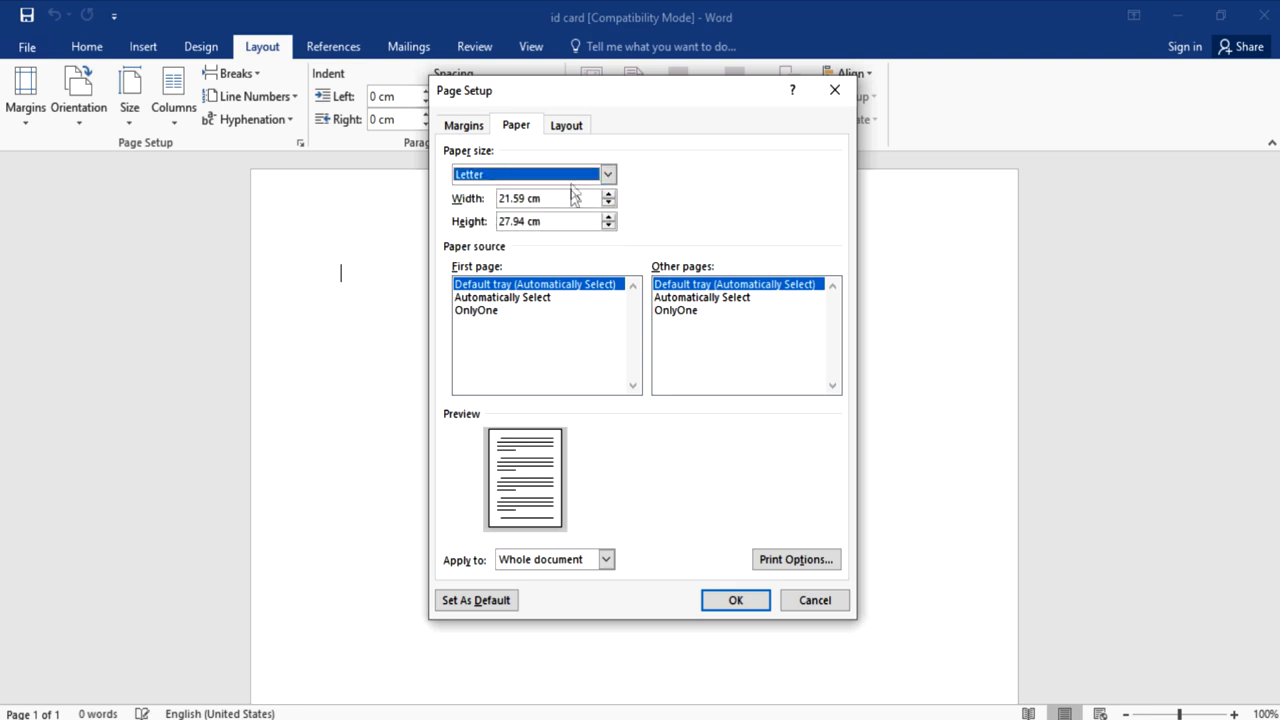
pyautogui.moveTo(556, 198); pyautogui.dragTo(490, 203)
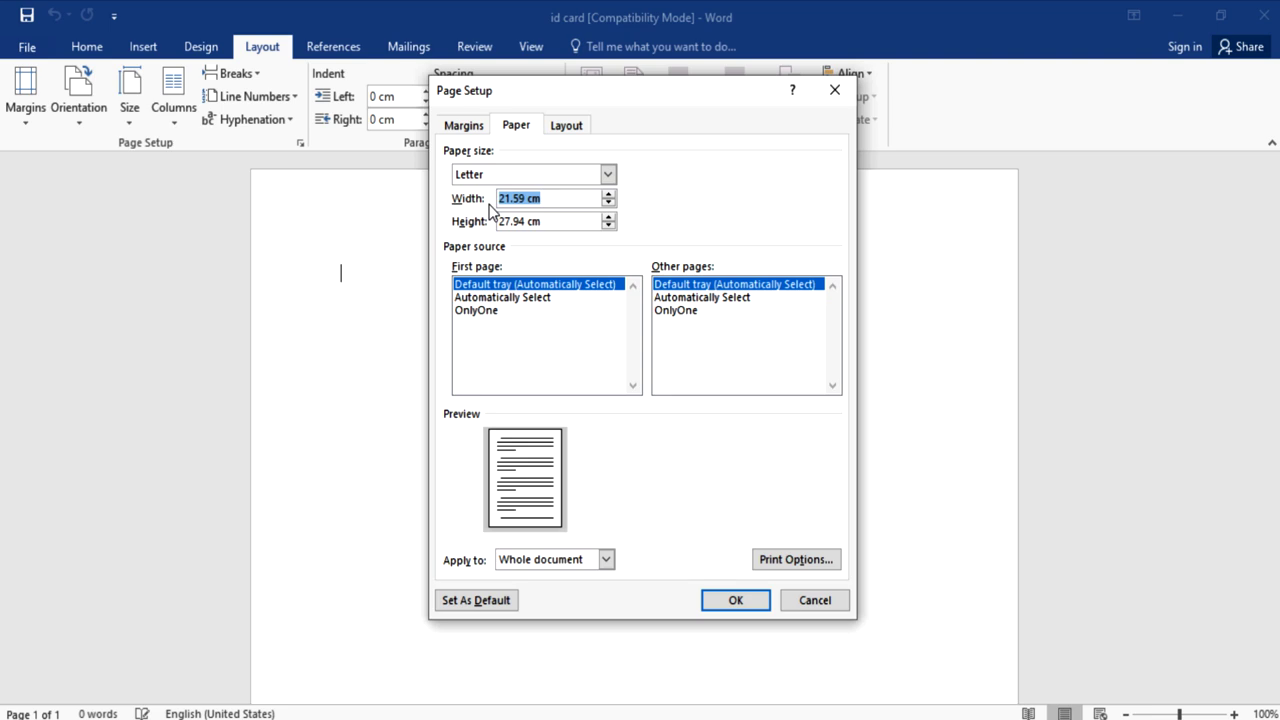
pyautogui.write('5.5')
pyautogui.press('Tab')
pyautogui.write('8')
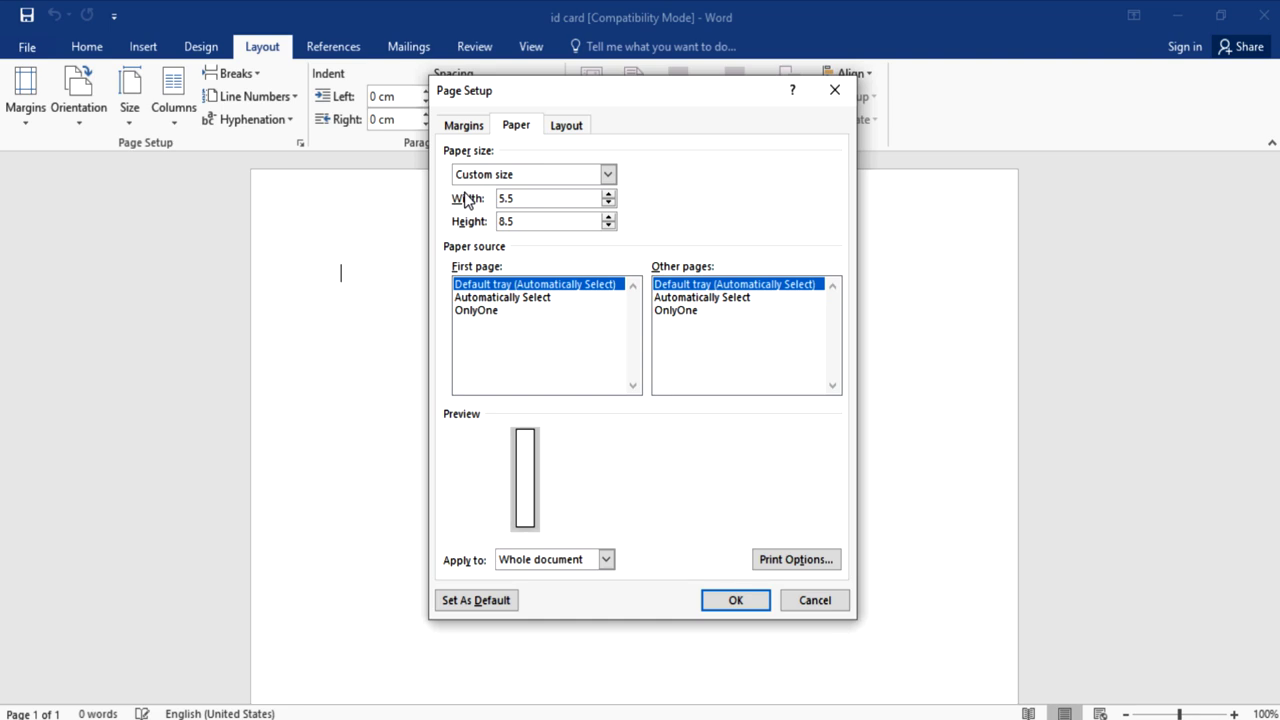
pyautogui.click(745, 601)
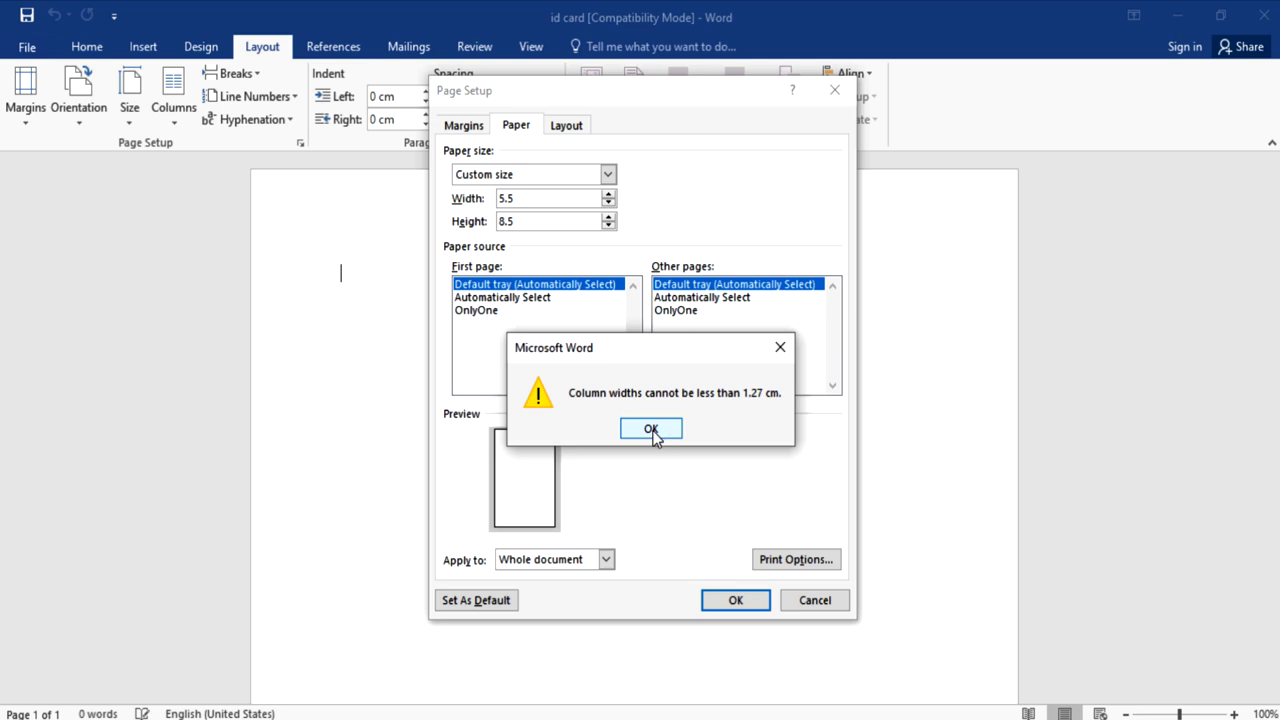
pyautogui.click(652, 432)
# Step: Set the top, bottom, left and right page margins all to 0.1
pyautogui.click(469, 133)
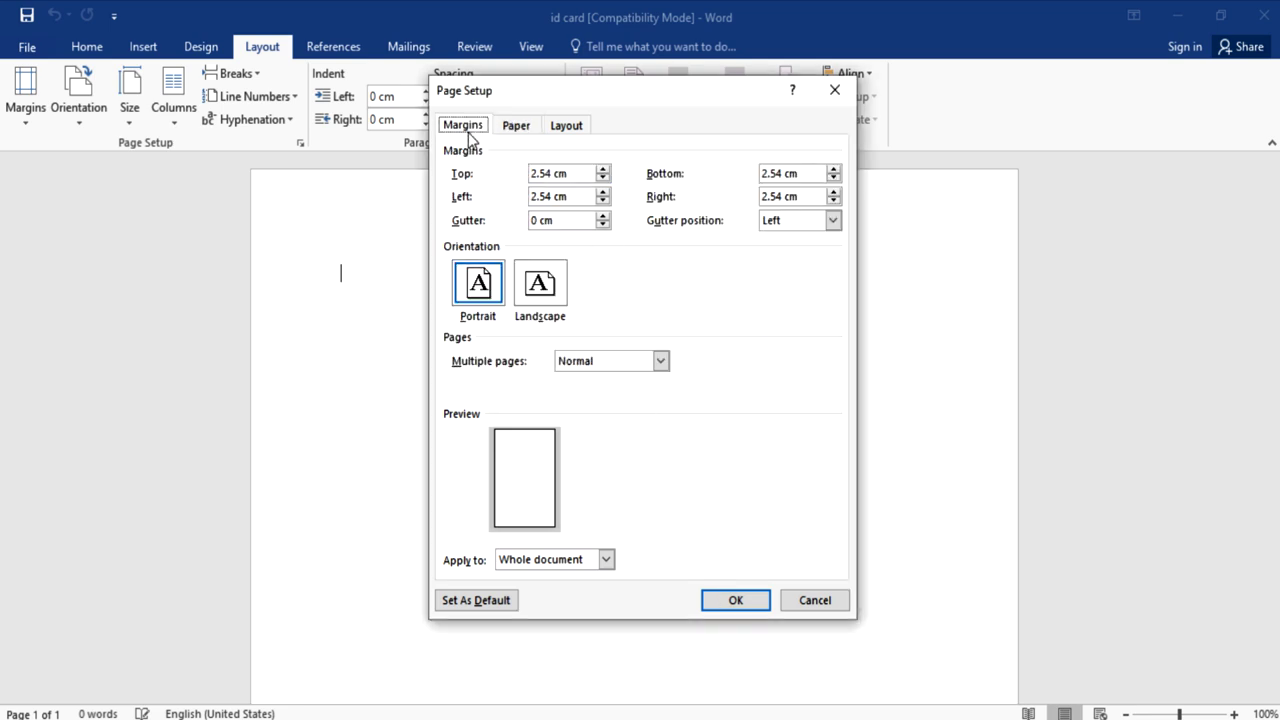
pyautogui.click(514, 128)
pyautogui.click(462, 128)
pyautogui.moveTo(580, 173); pyautogui.dragTo(410, 172)
pyautogui.write('0.1')
pyautogui.press('Tab')
pyautogui.write('0.1')
pyautogui.press('Tab')
pyautogui.write('0.1')
pyautogui.press('Tab')
pyautogui.write('0')
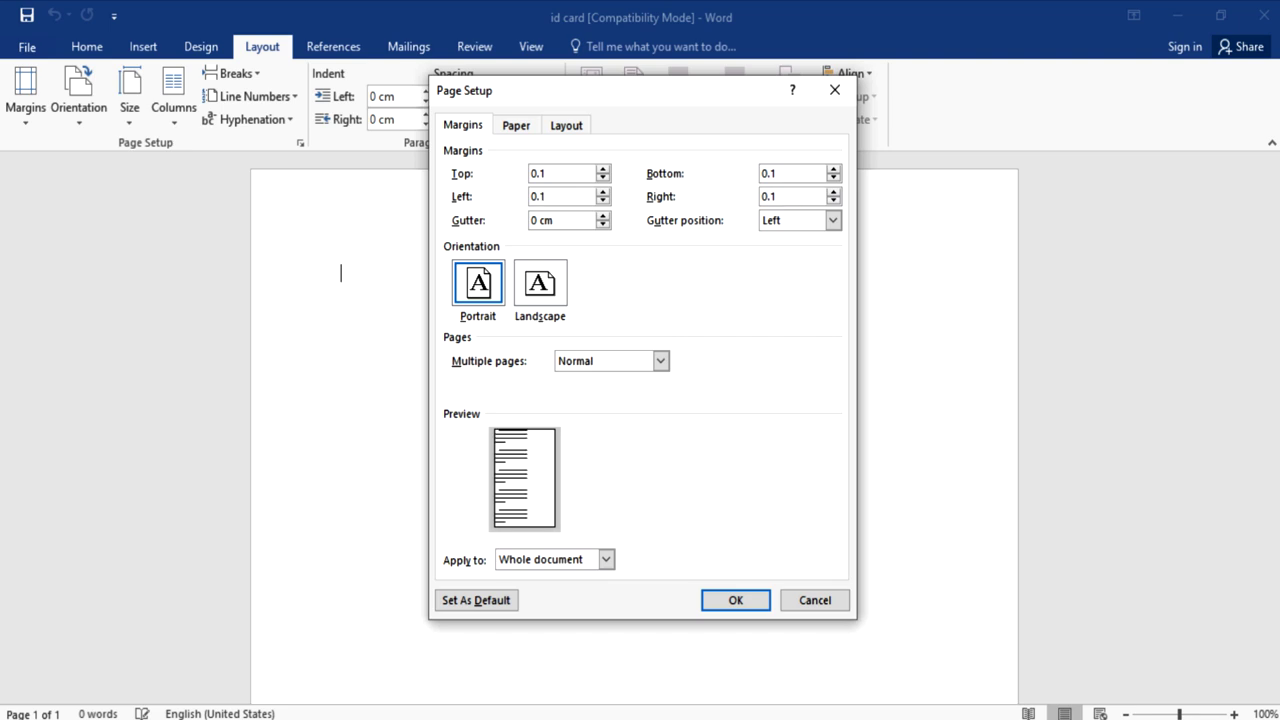
pyautogui.click(745, 603)
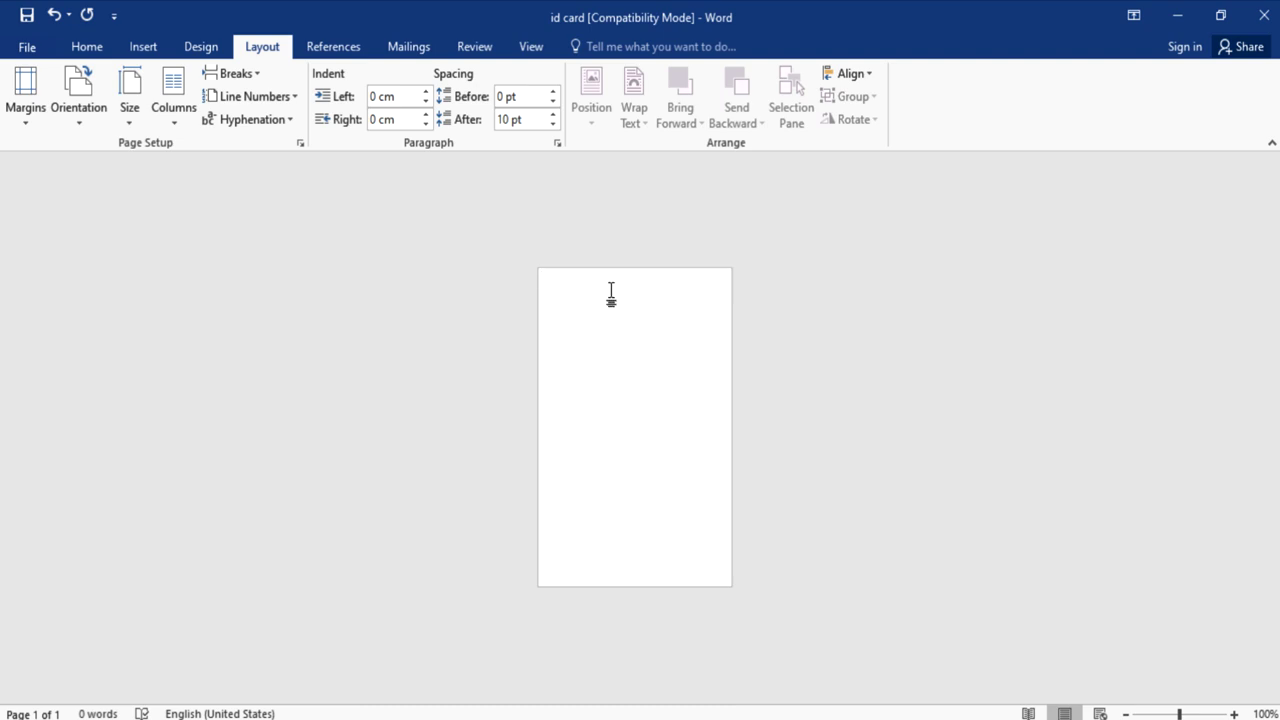
pyautogui.keyDown('ctrl'); pyautogui.scroll(1, 611, 295); pyautogui.keyUp('ctrl')
pyautogui.keyDown('ctrl'); pyautogui.scroll(3, 611, 295); pyautogui.keyUp('ctrl')
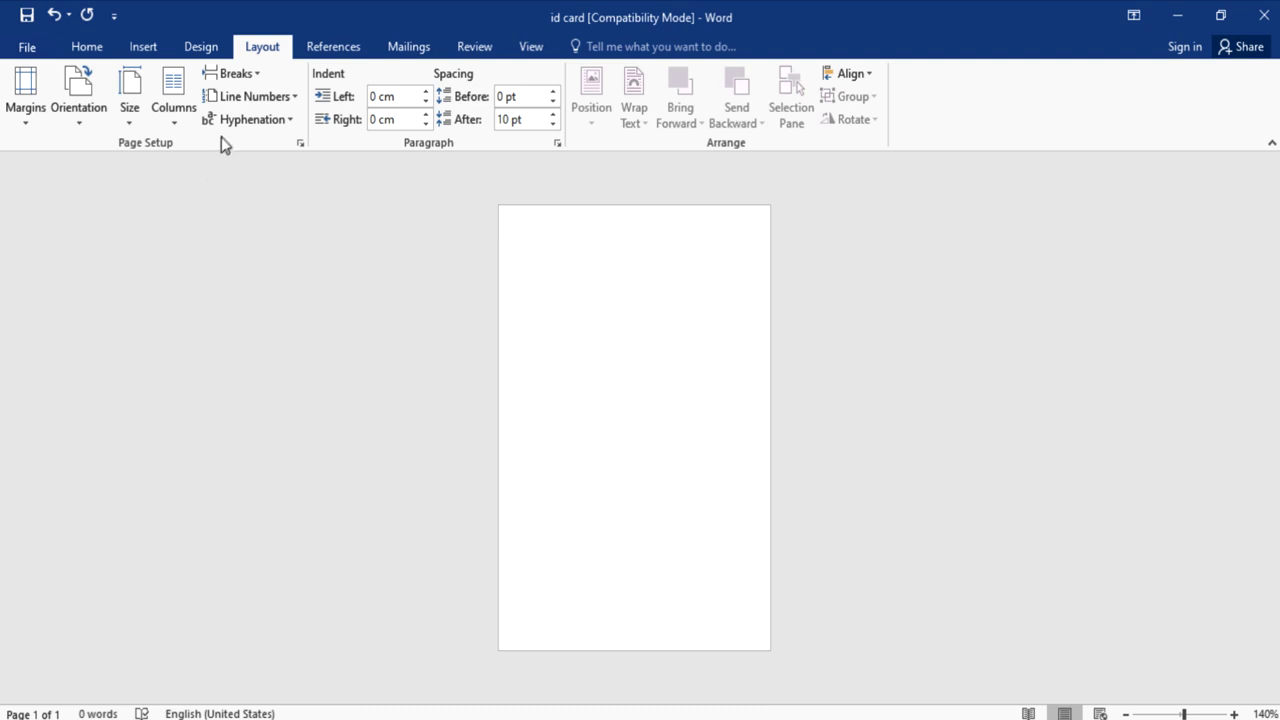
pyautogui.click(127, 118)
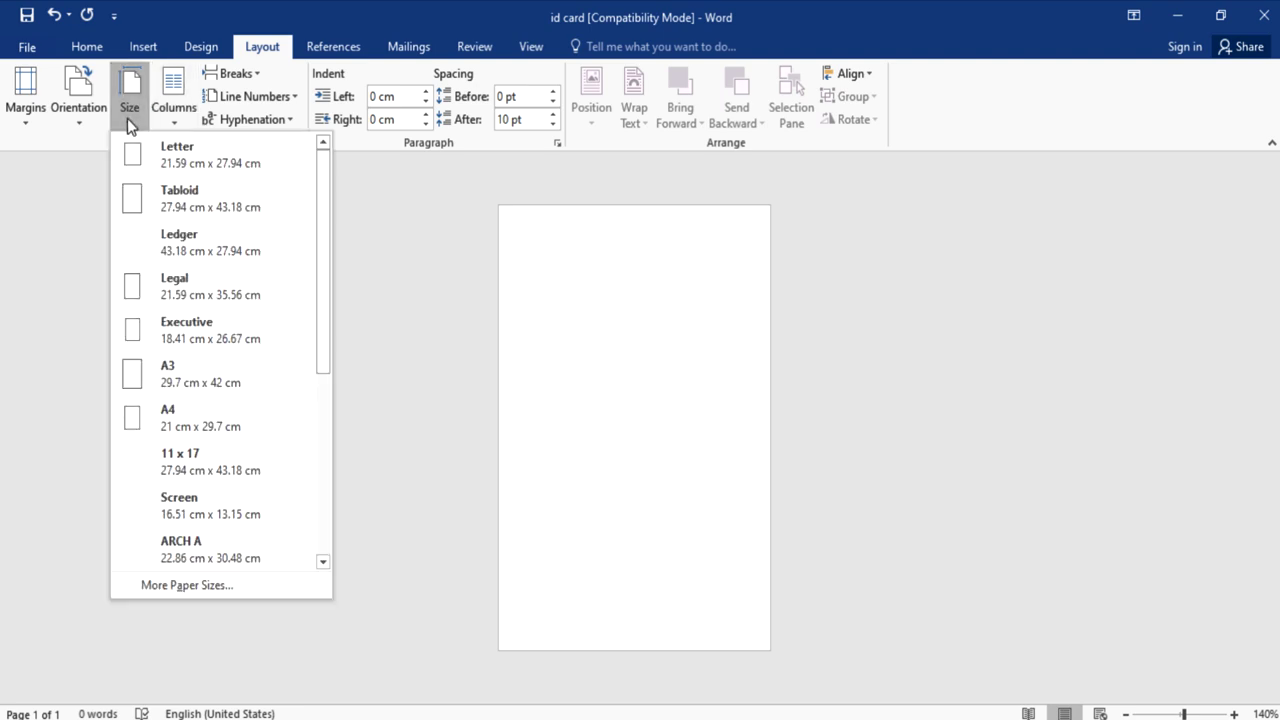
pyautogui.click(127, 118)
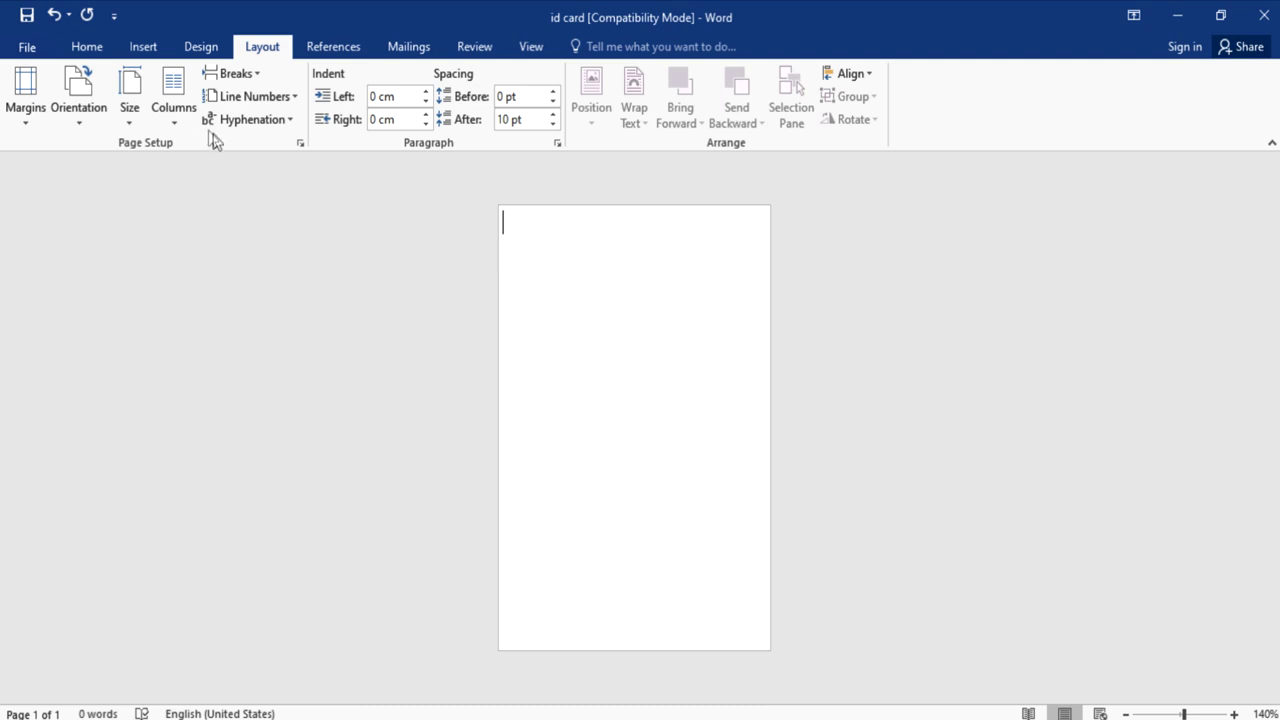
# Step: Make the page landscape by setting the paper width to 8.5 and the height to 5.5
pyautogui.click(299, 146)
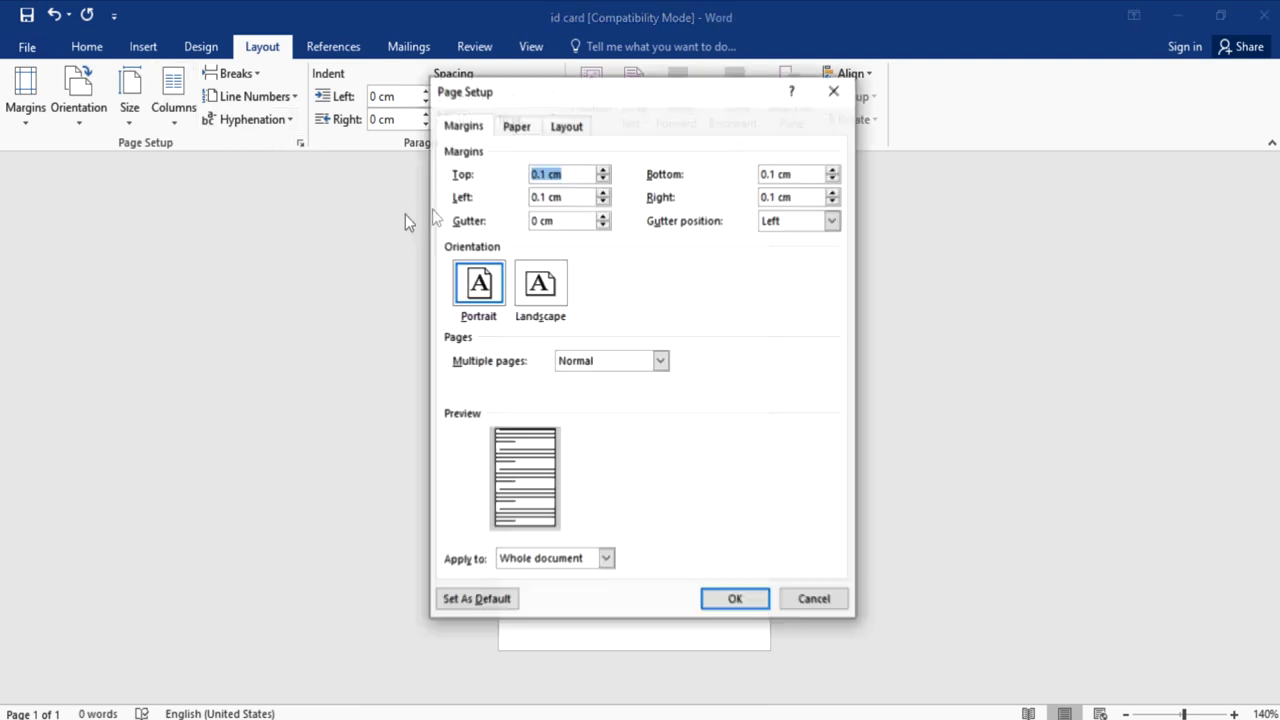
pyautogui.click(522, 128)
pyautogui.doubleClick(555, 198)
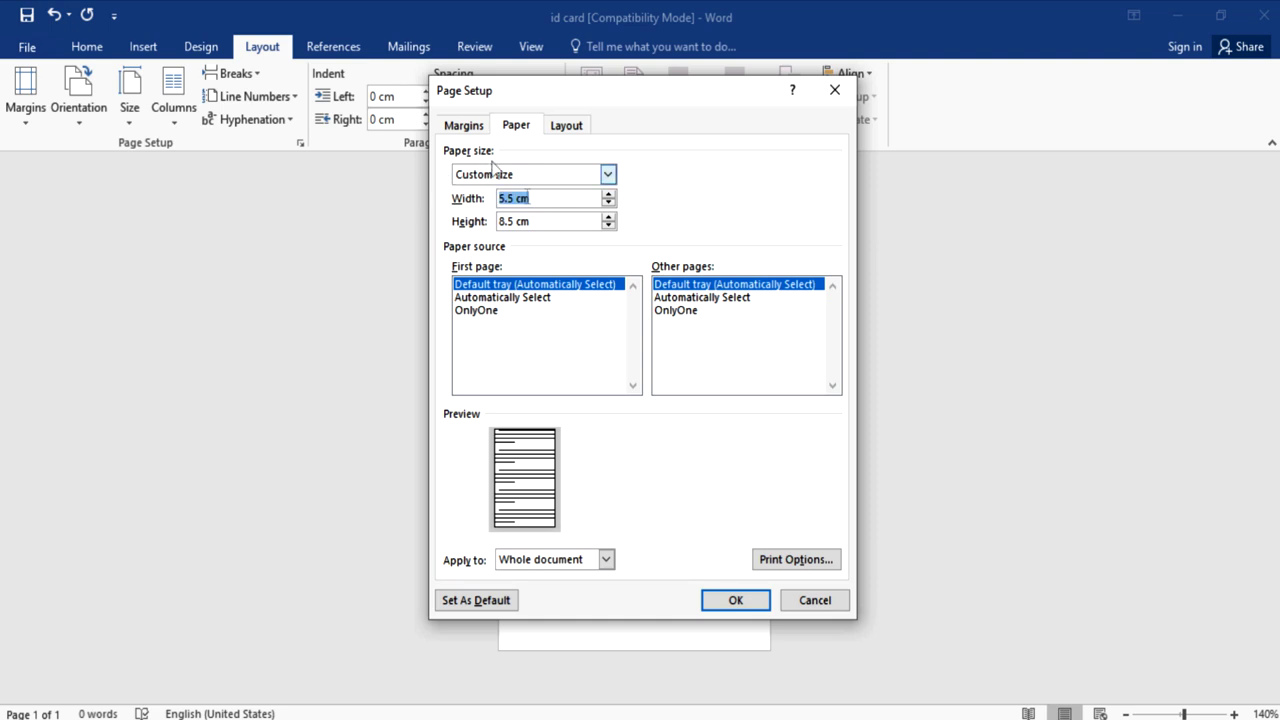
pyautogui.write('8.5')
pyautogui.press('Tab')
pyautogui.write('5.5')
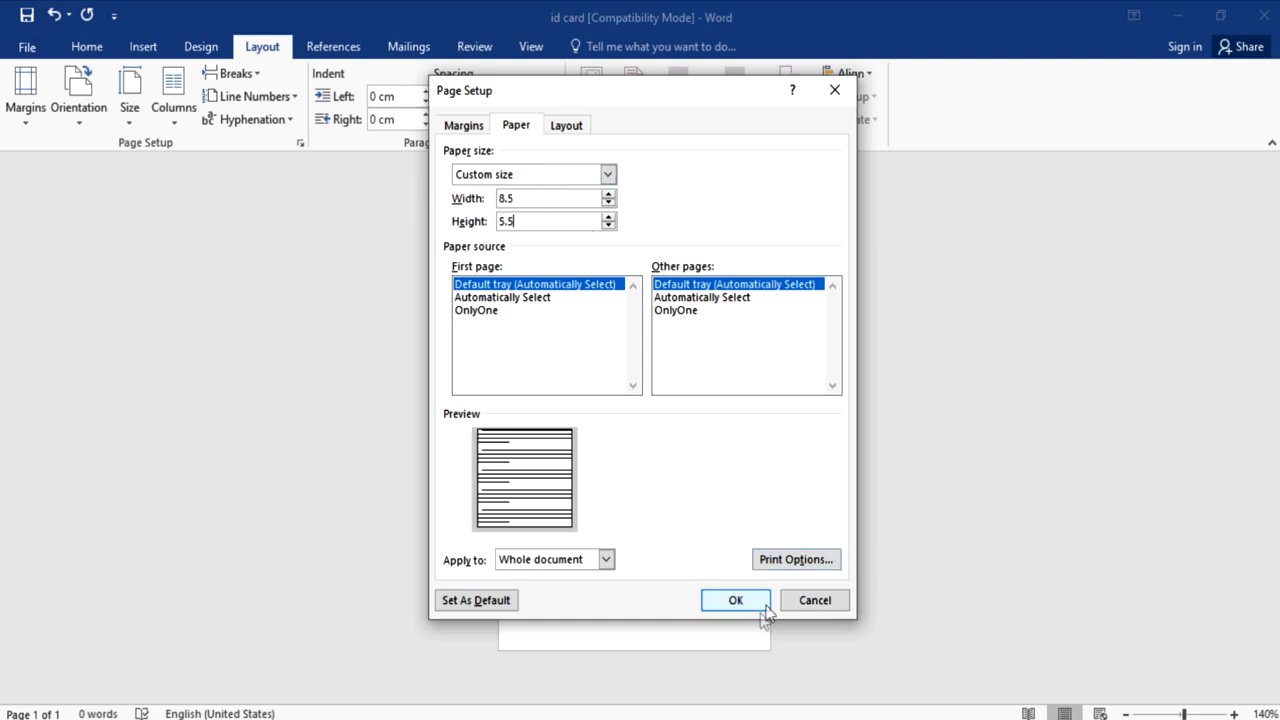
pyautogui.click(733, 598)
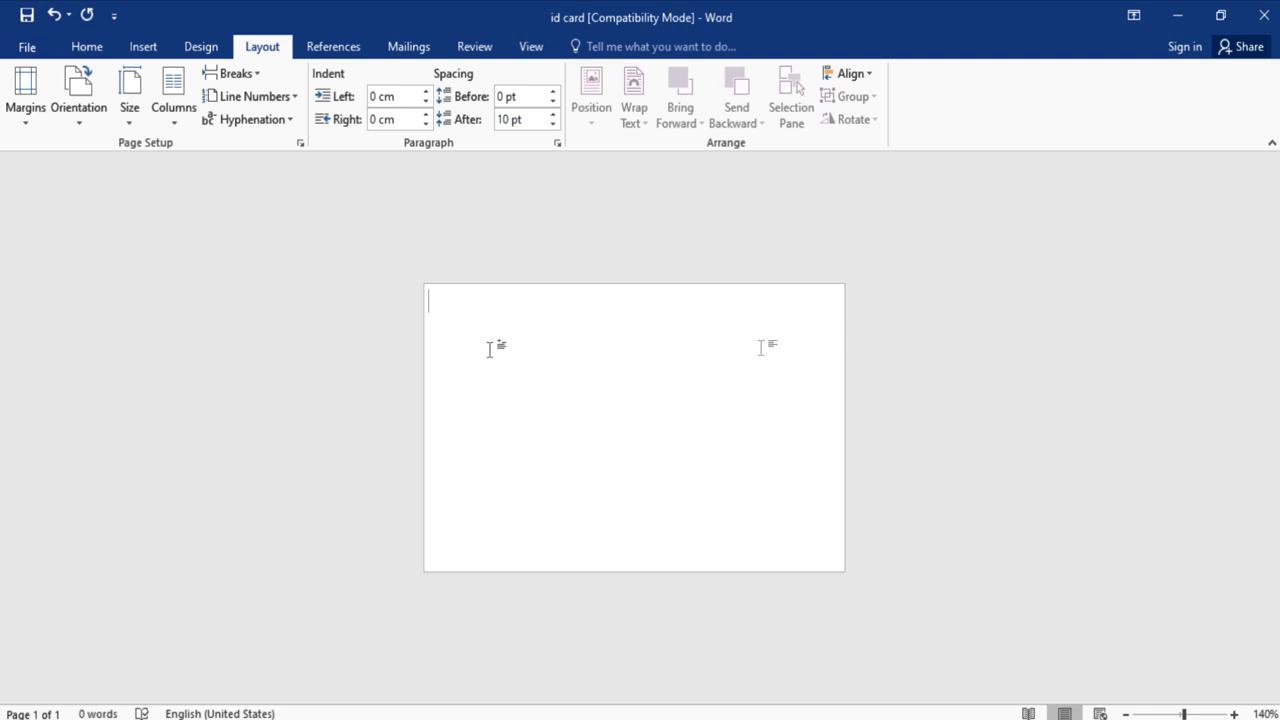
# Step: Draw a header rectangle across the card's top and a thin strip along its bottom
pyautogui.click(97, 47)
pyautogui.click(141, 48)
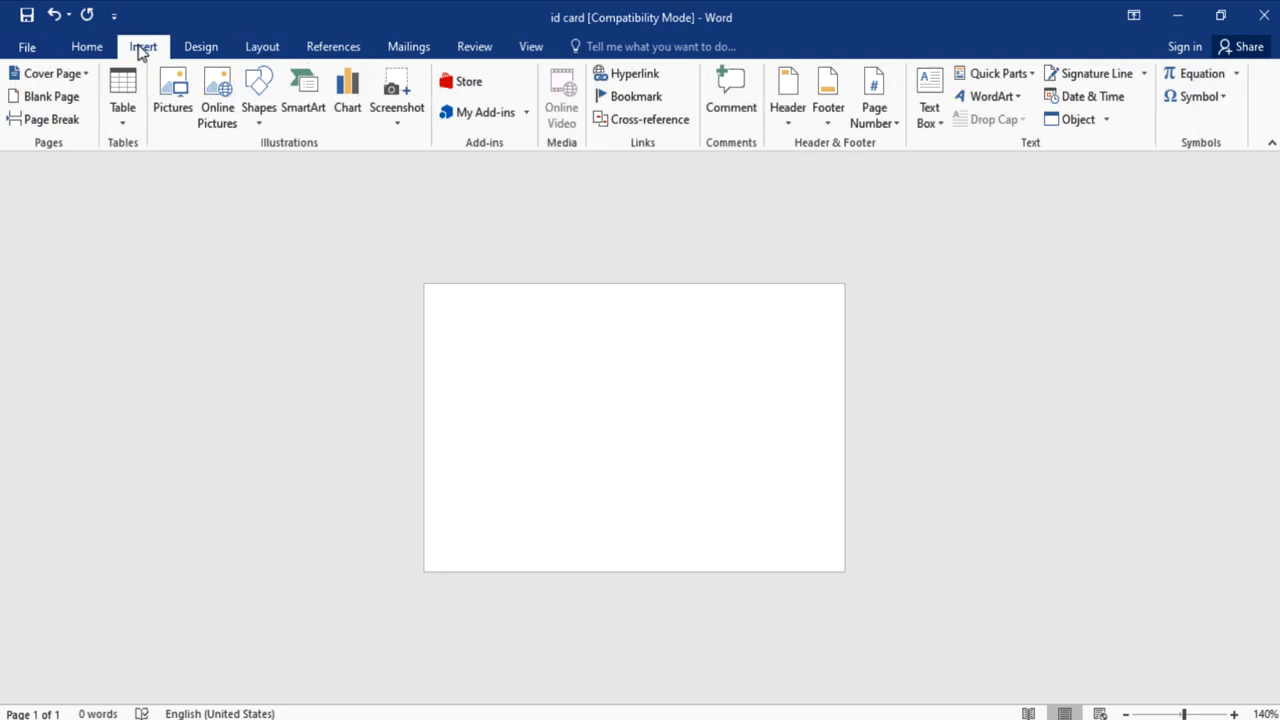
pyautogui.click(269, 105)
pyautogui.click(308, 164)
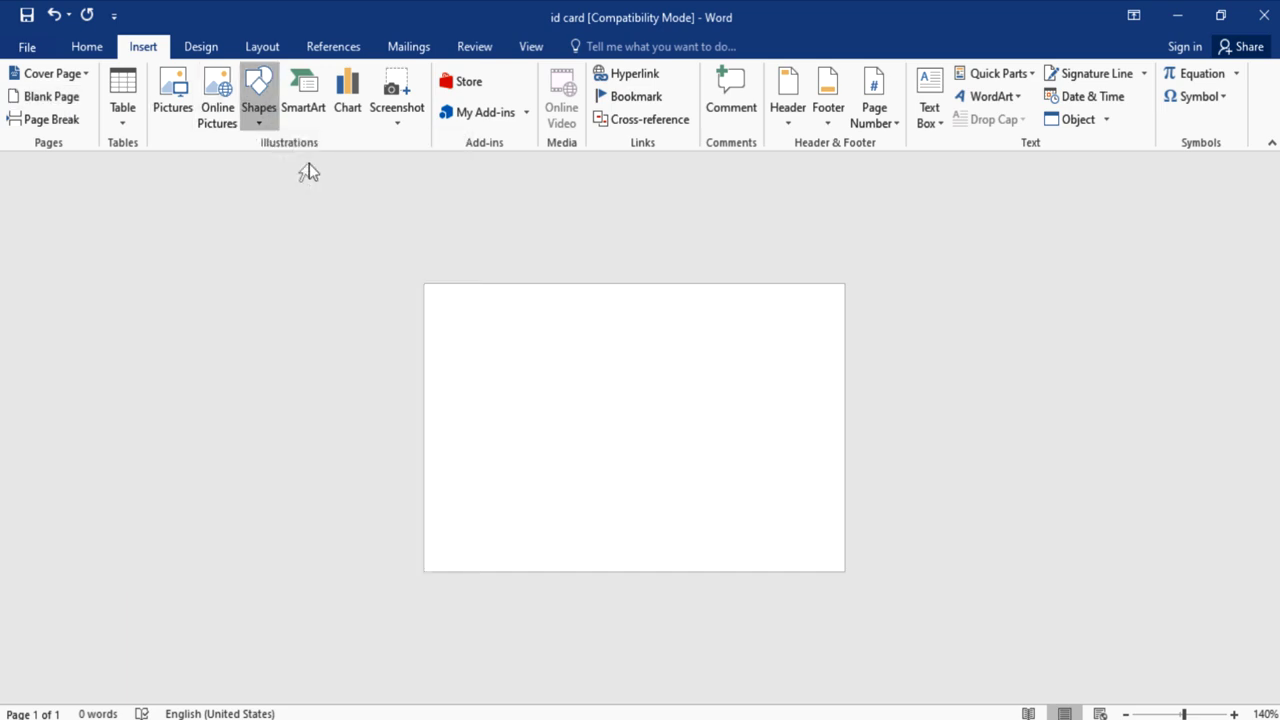
pyautogui.moveTo(424, 284); pyautogui.dragTo(855, 367)
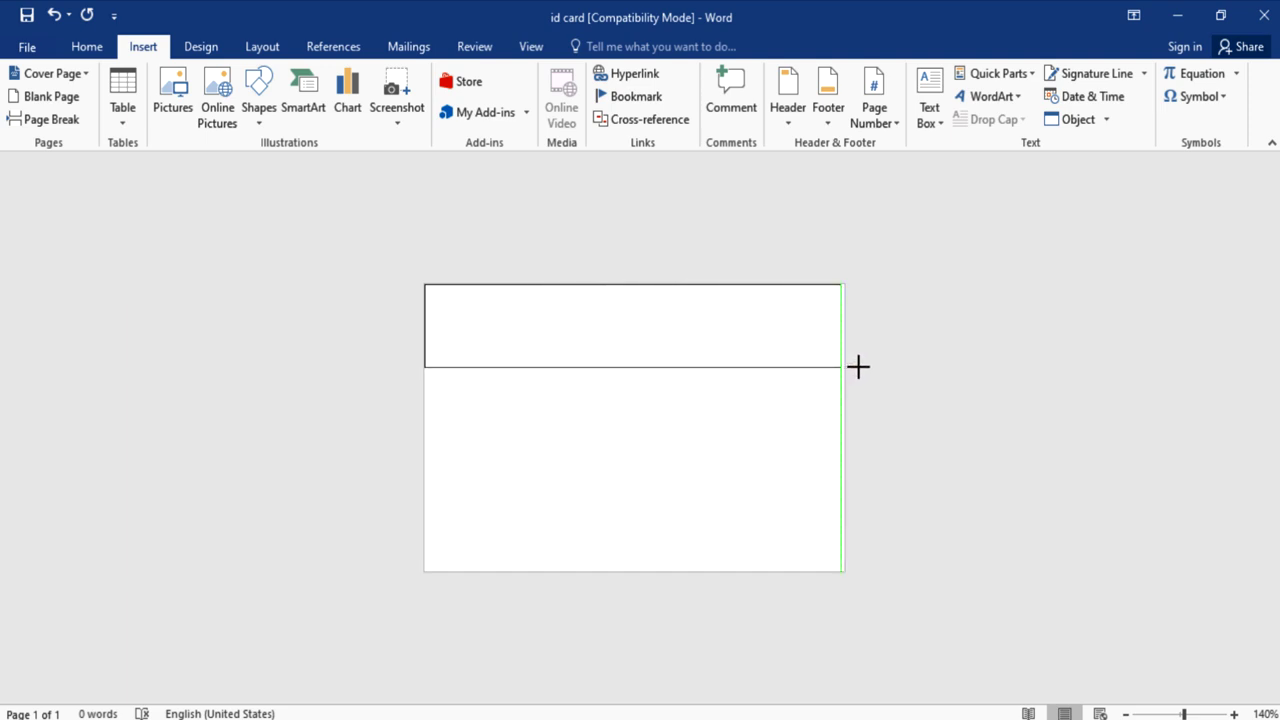
pyautogui.moveTo(858, 367); pyautogui.dragTo(857, 366)
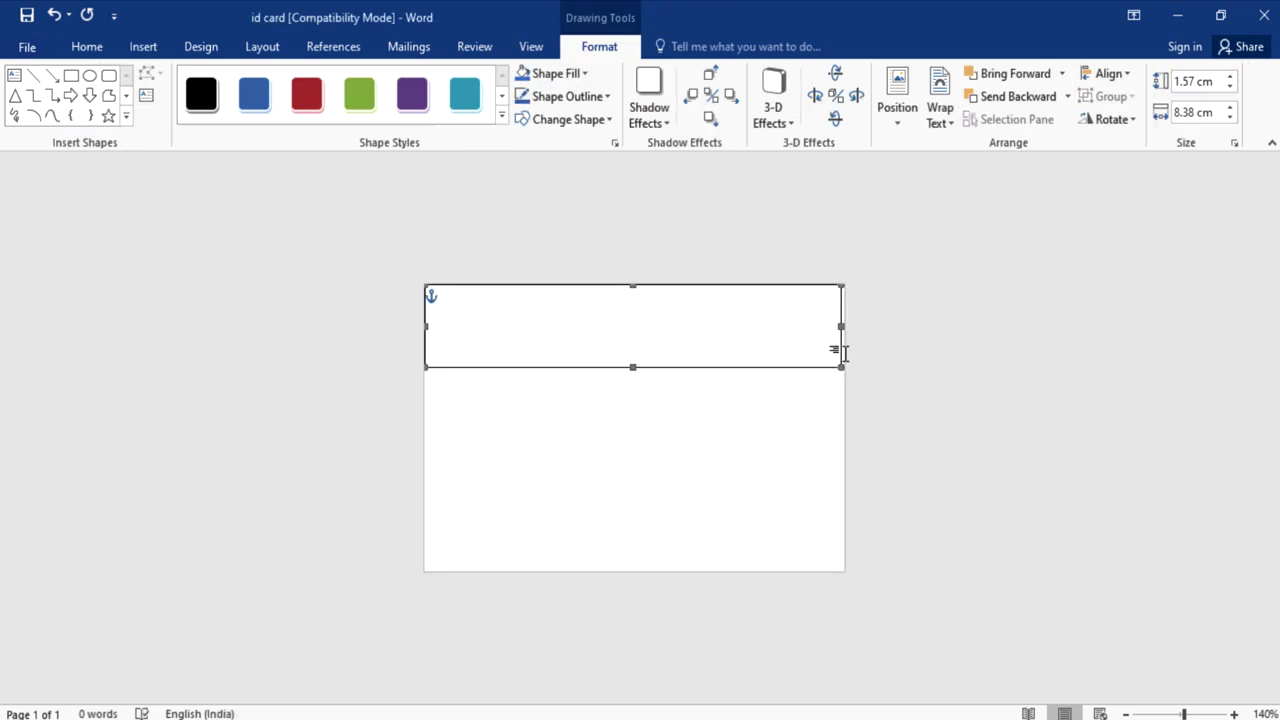
pyautogui.moveTo(640, 367); pyautogui.dragTo(644, 357)
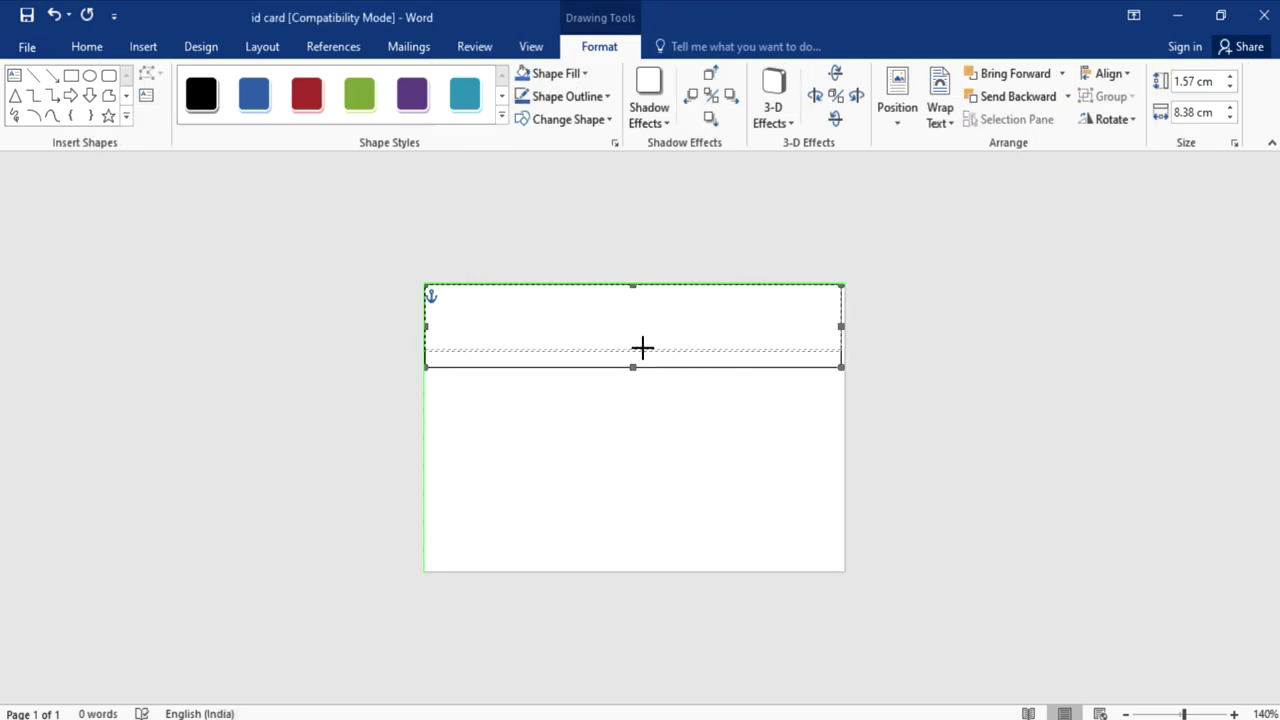
pyautogui.click(71, 76)
pyautogui.moveTo(424, 549)
pyautogui.mouseDown()
pyautogui.moveTo(498, 567)
pyautogui.moveTo(854, 571)
pyautogui.mouseUp()
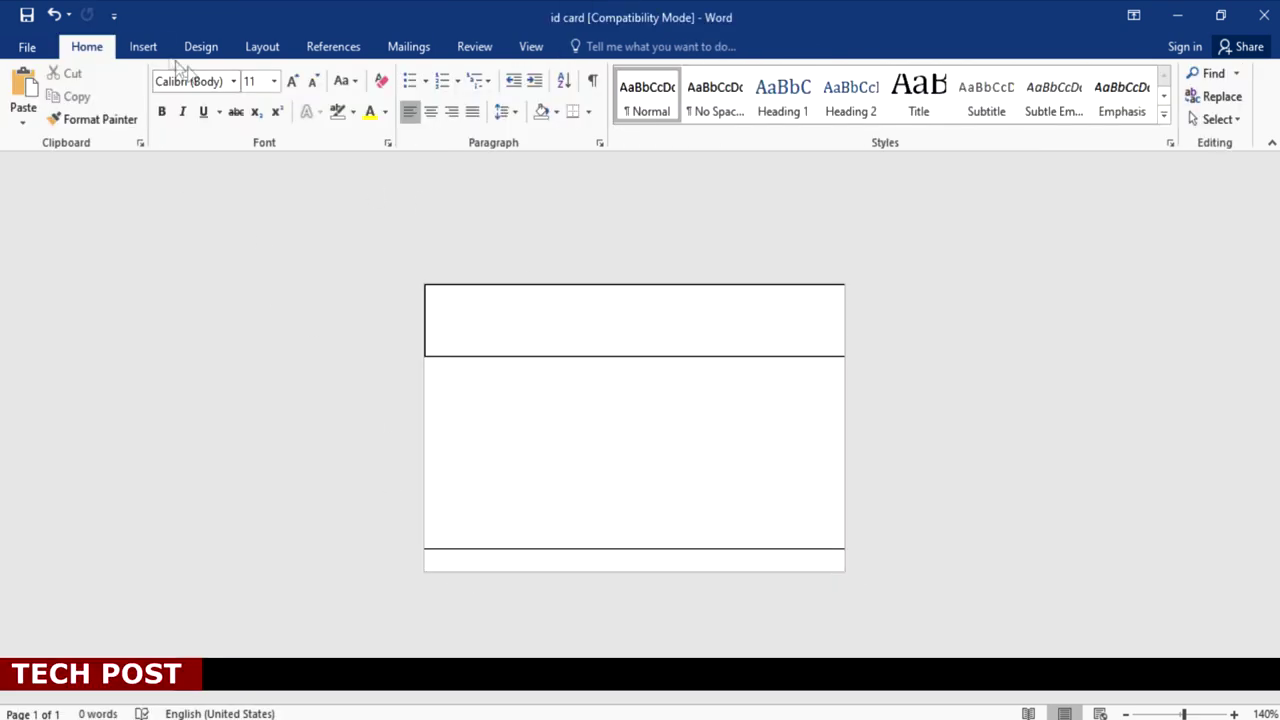
# Step: Draw a rounded-rectangle photo frame on the card's left side
pyautogui.click(143, 46)
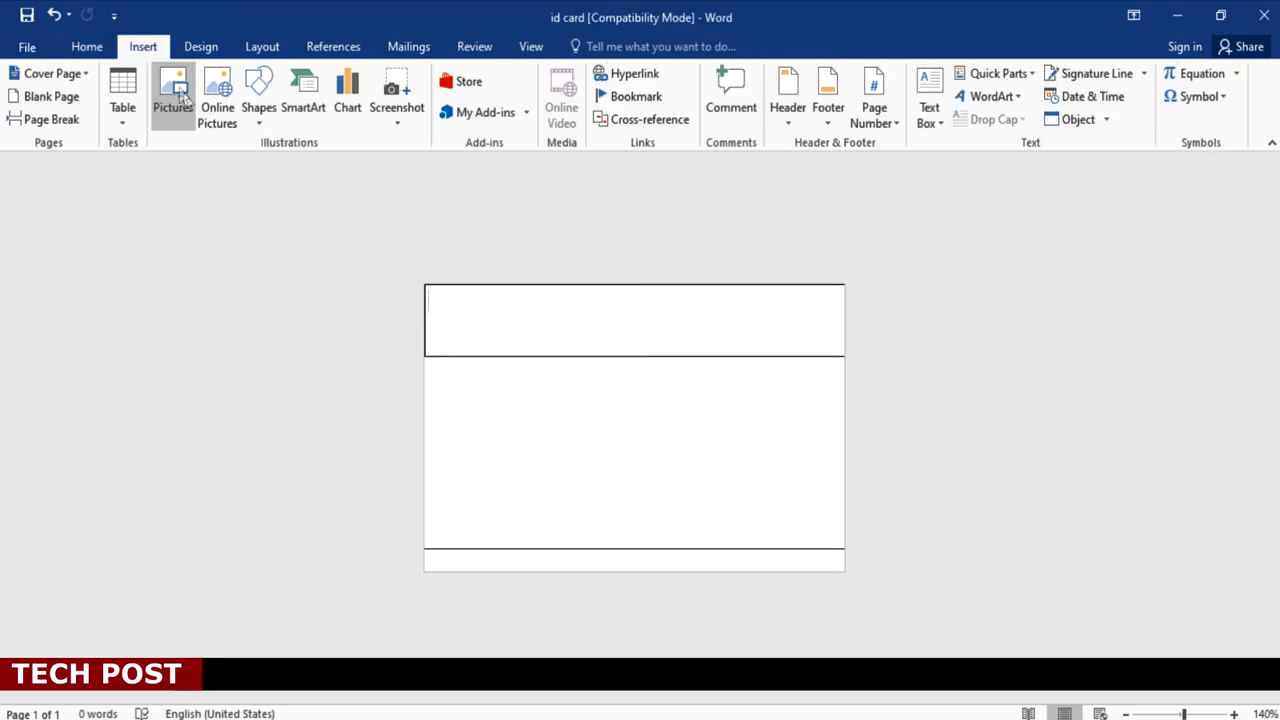
pyautogui.click(259, 110)
pyautogui.click(330, 168)
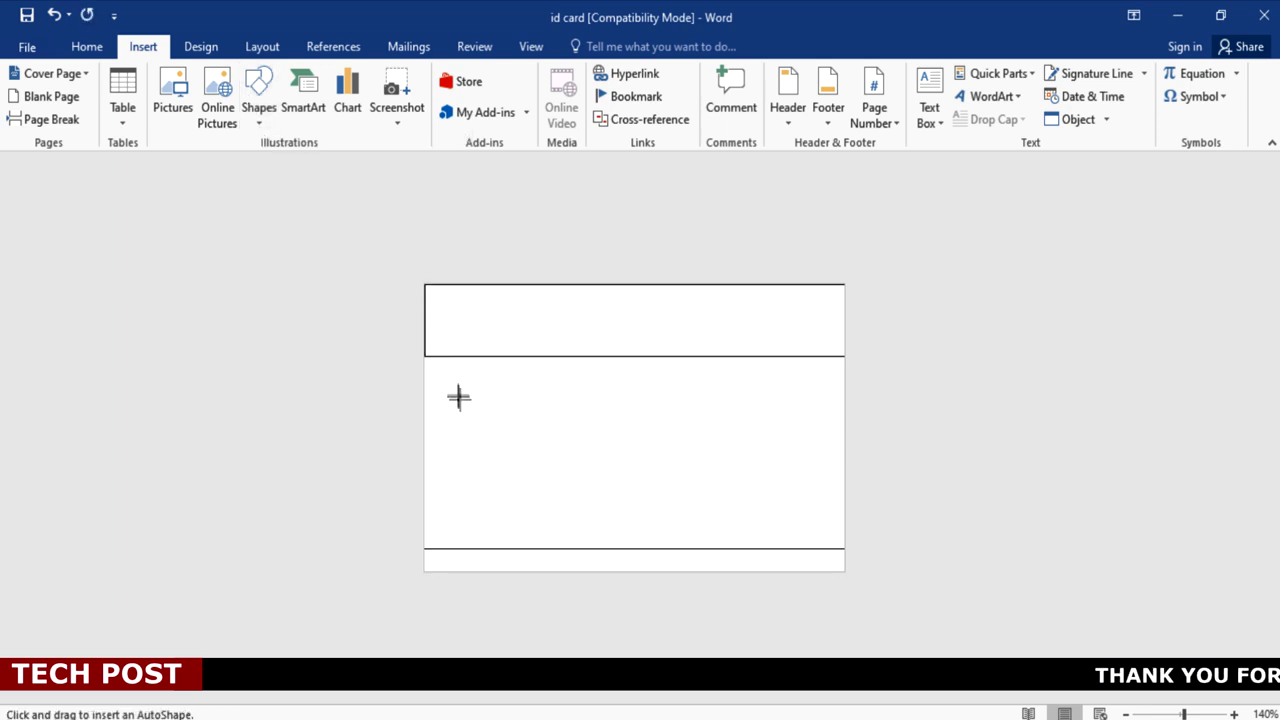
pyautogui.moveTo(450, 378); pyautogui.dragTo(556, 512)
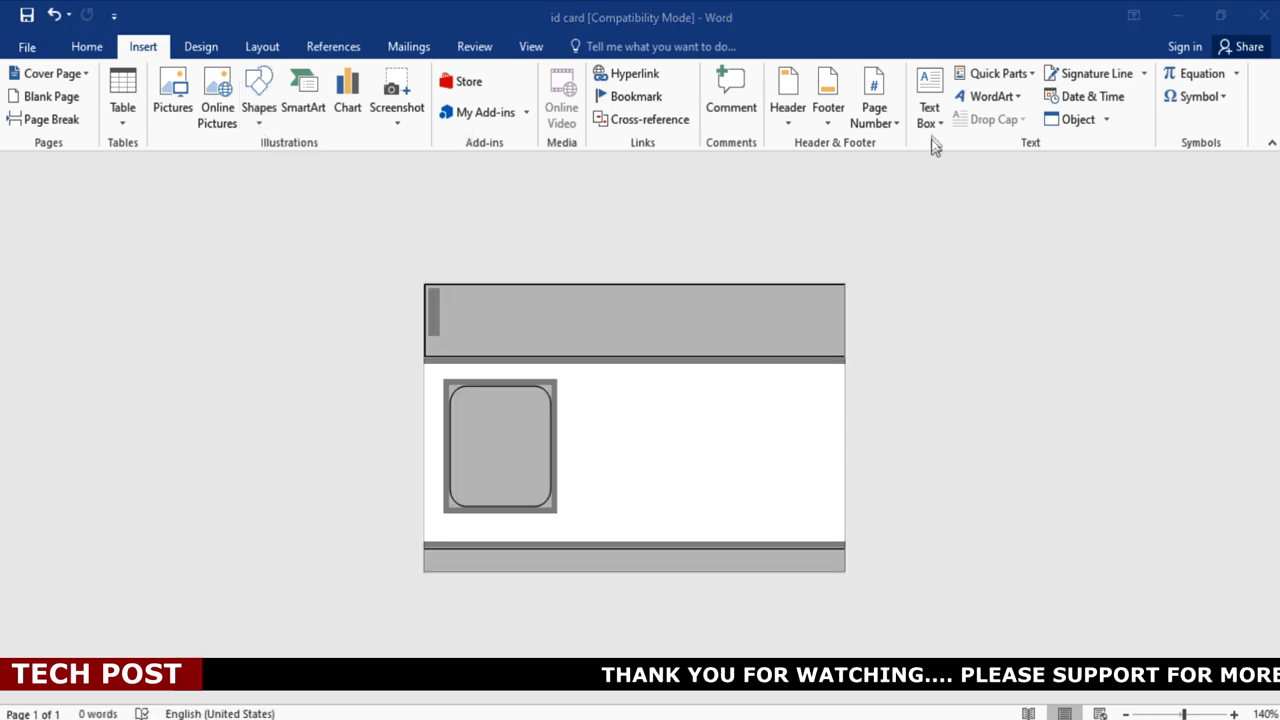
pyautogui.click(933, 93)
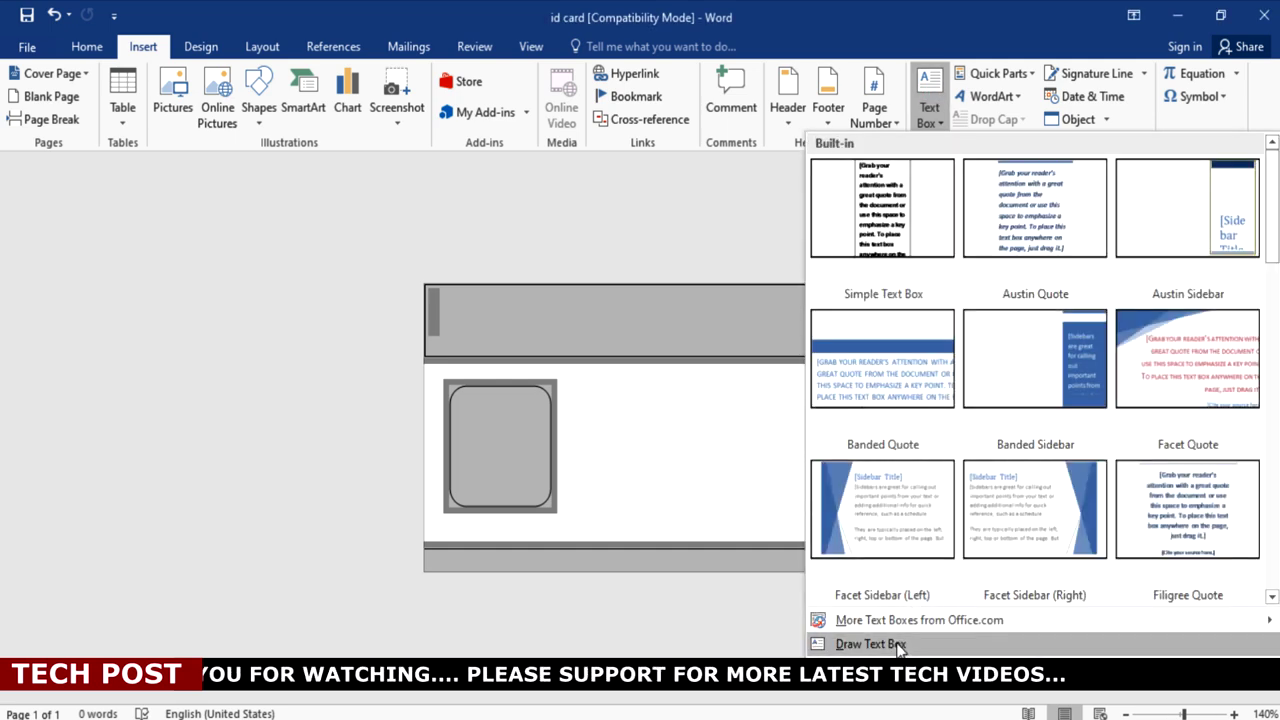
# Step: Draw a text box and position it beside the photo frame, slightly widened
pyautogui.click(876, 644)
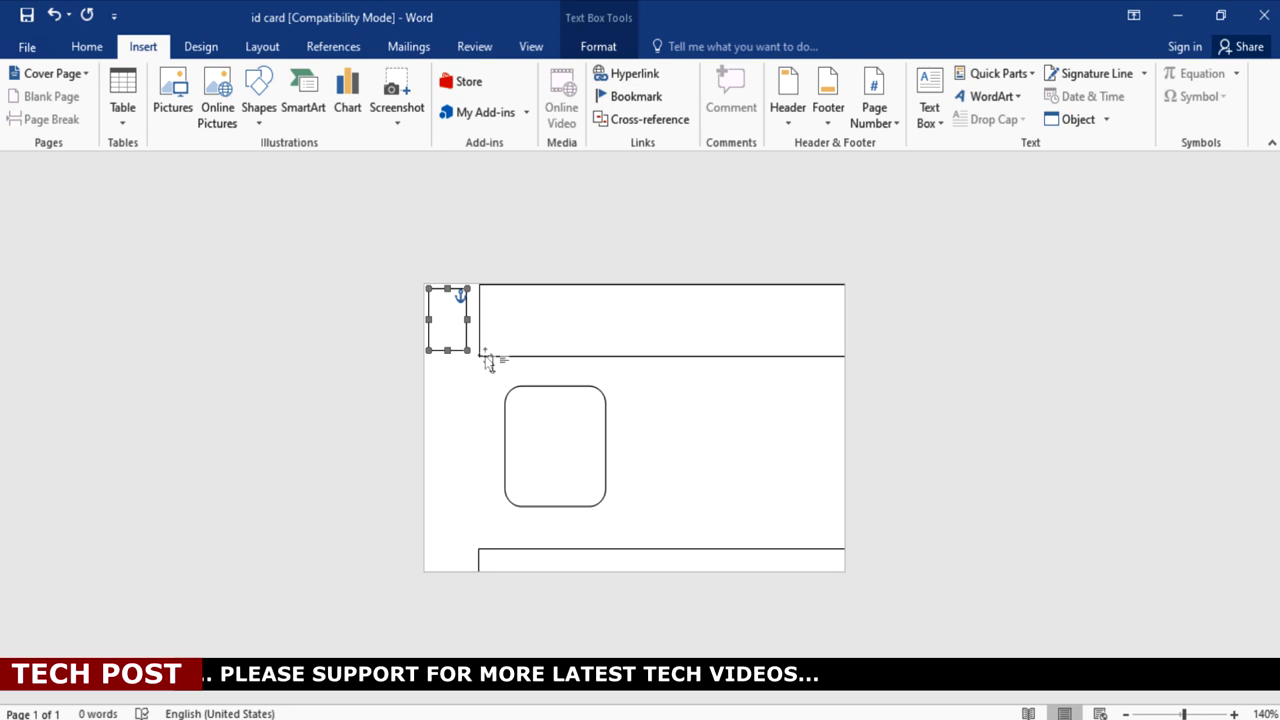
pyautogui.moveTo(450, 338); pyautogui.dragTo(704, 466)
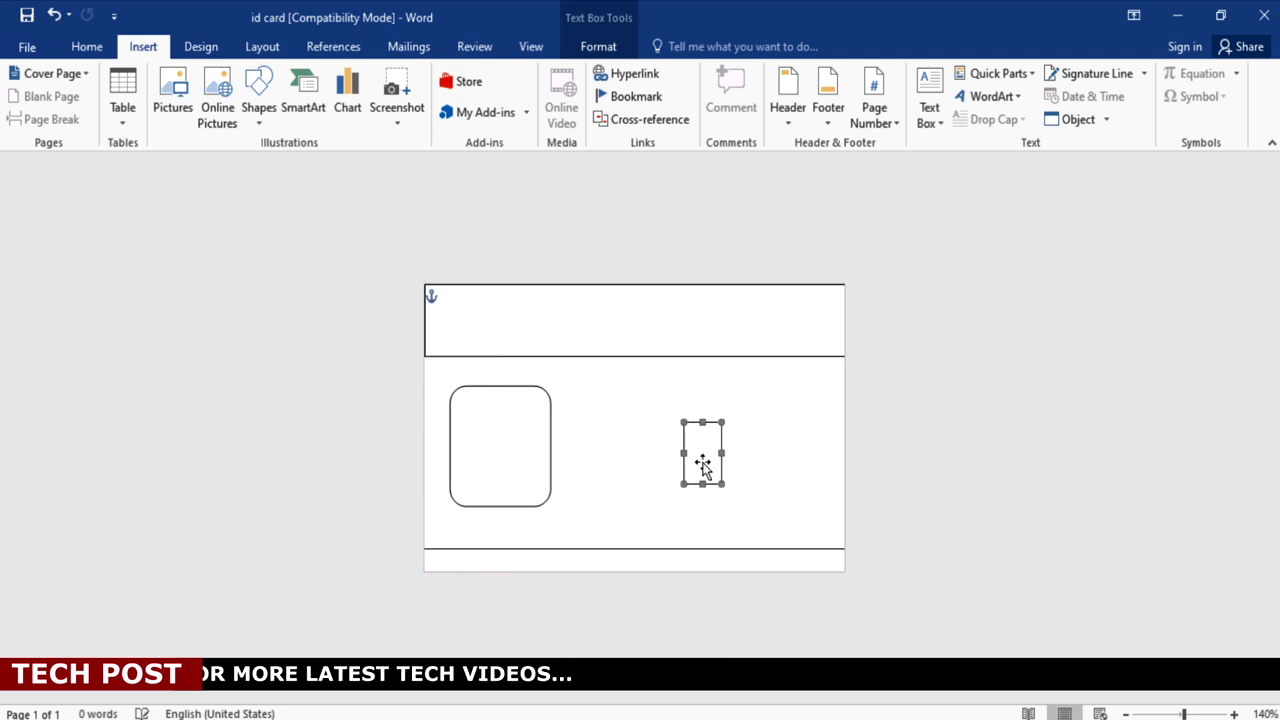
pyautogui.moveTo(703, 455)
pyautogui.mouseDown()
pyautogui.moveTo(588, 412)
pyautogui.moveTo(644, 406)
pyautogui.moveTo(606, 532)
pyautogui.mouseUp()
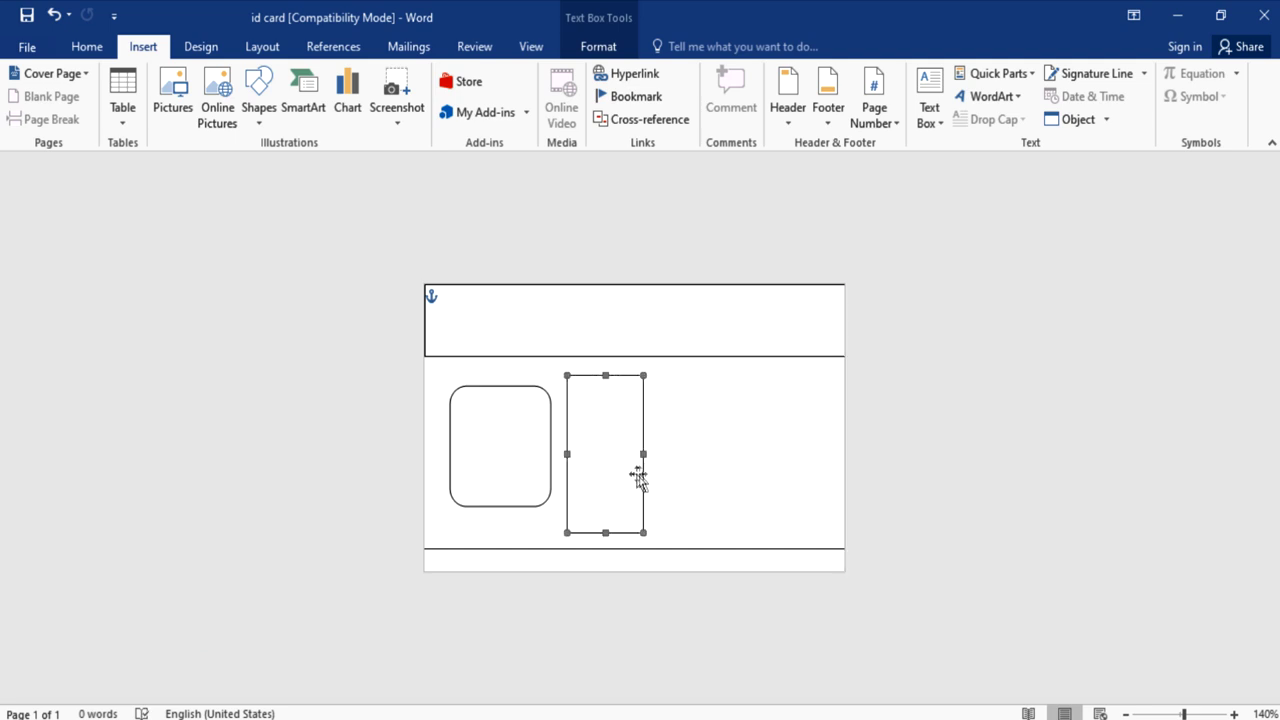
pyautogui.moveTo(645, 455); pyautogui.dragTo(669, 455)
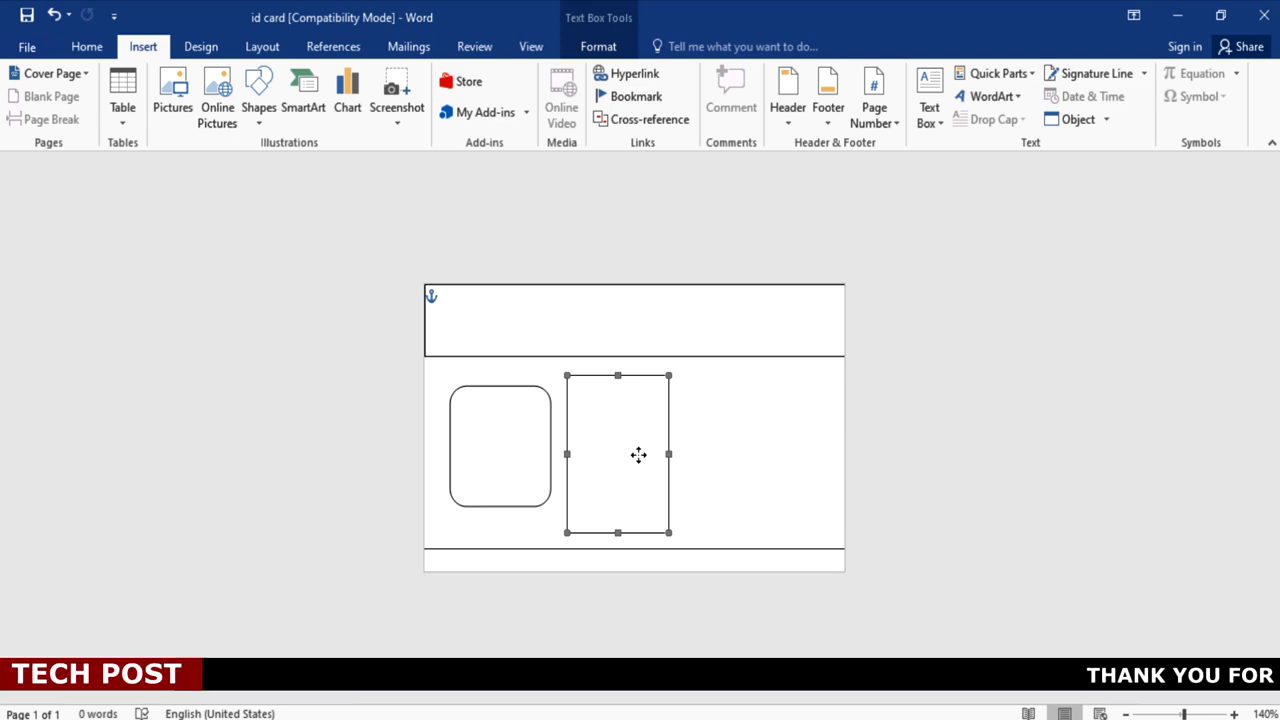
# Step: Start editing the text box with centred text and enter its first character
pyautogui.rightClick(627, 456)
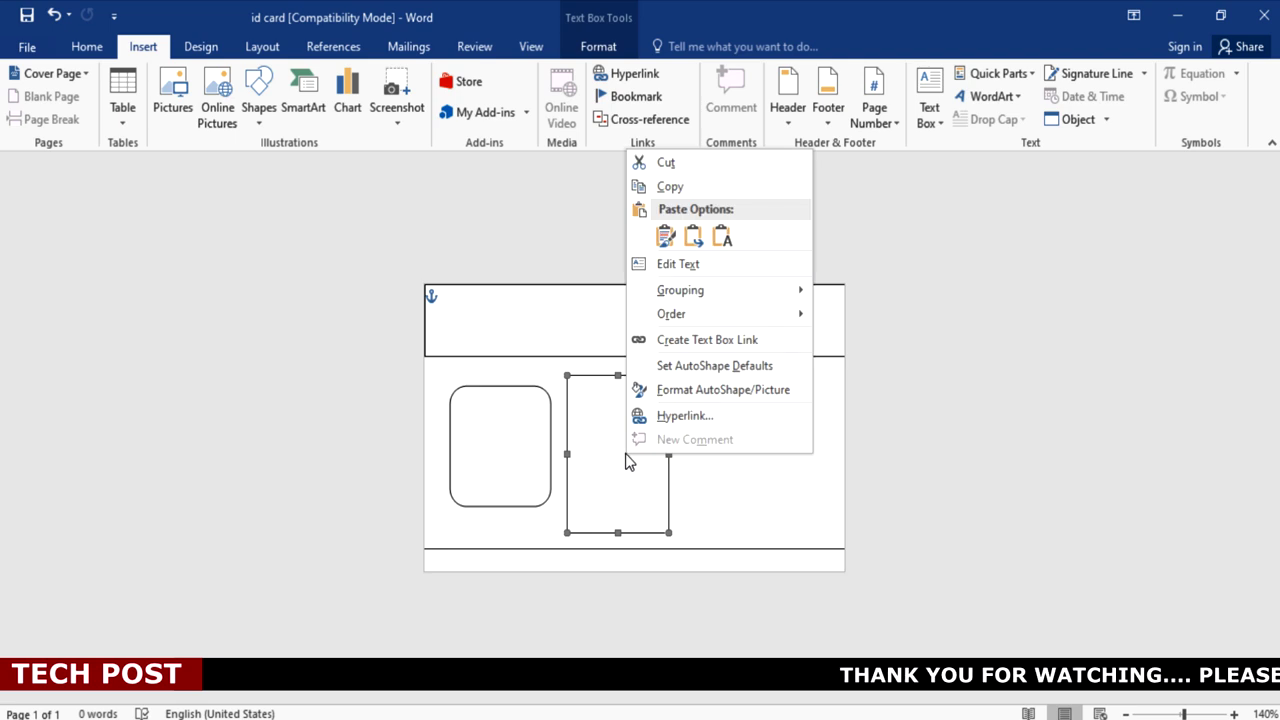
pyautogui.click(685, 268)
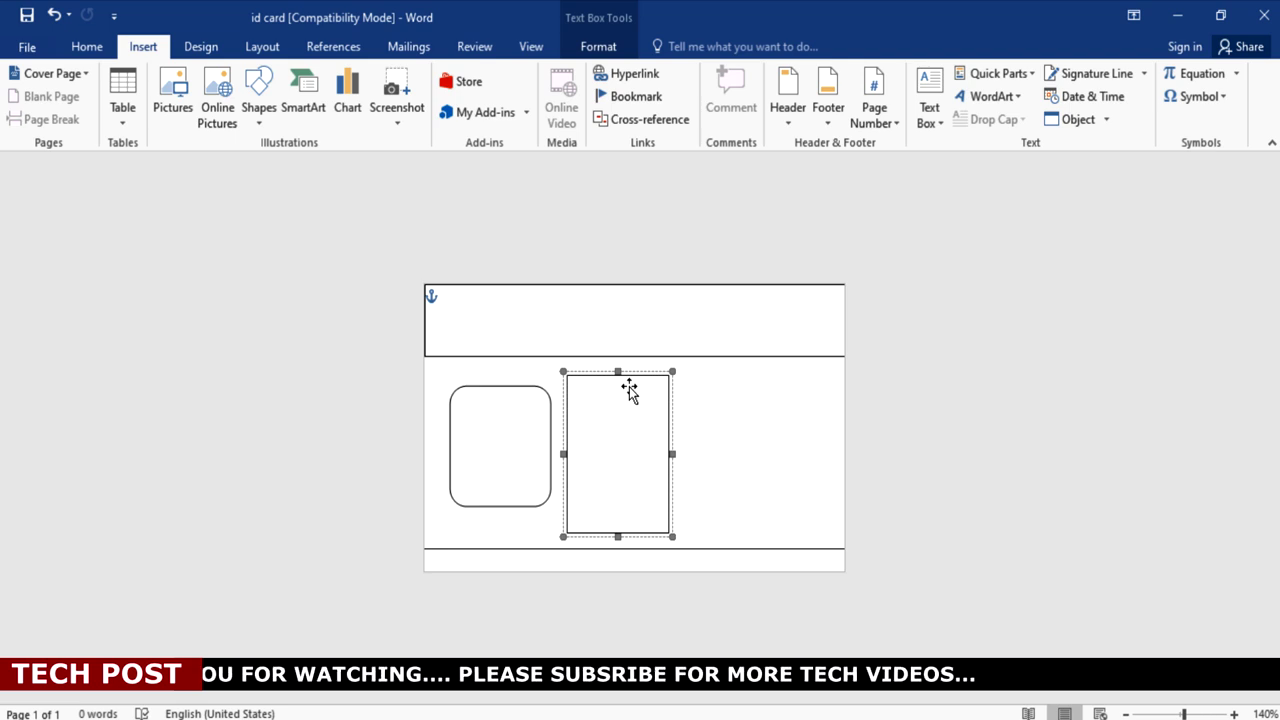
pyautogui.hotkey('ctrl', 'e')
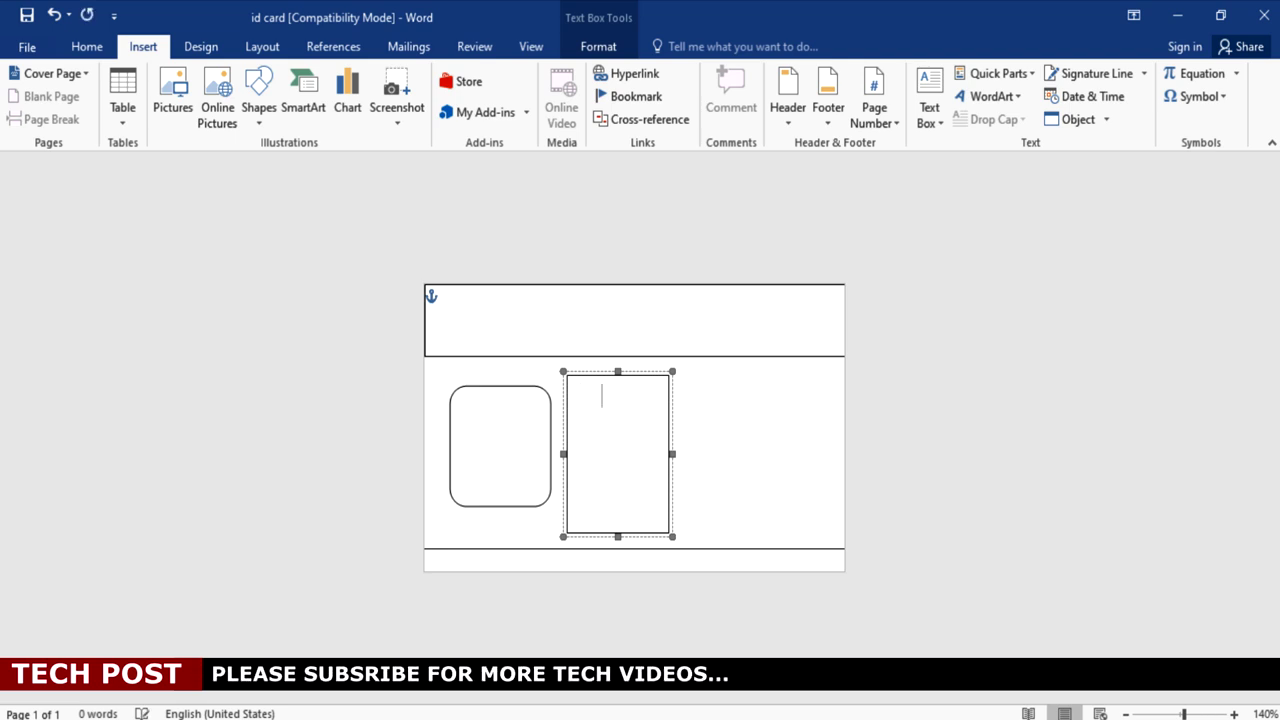
pyautogui.write('R')
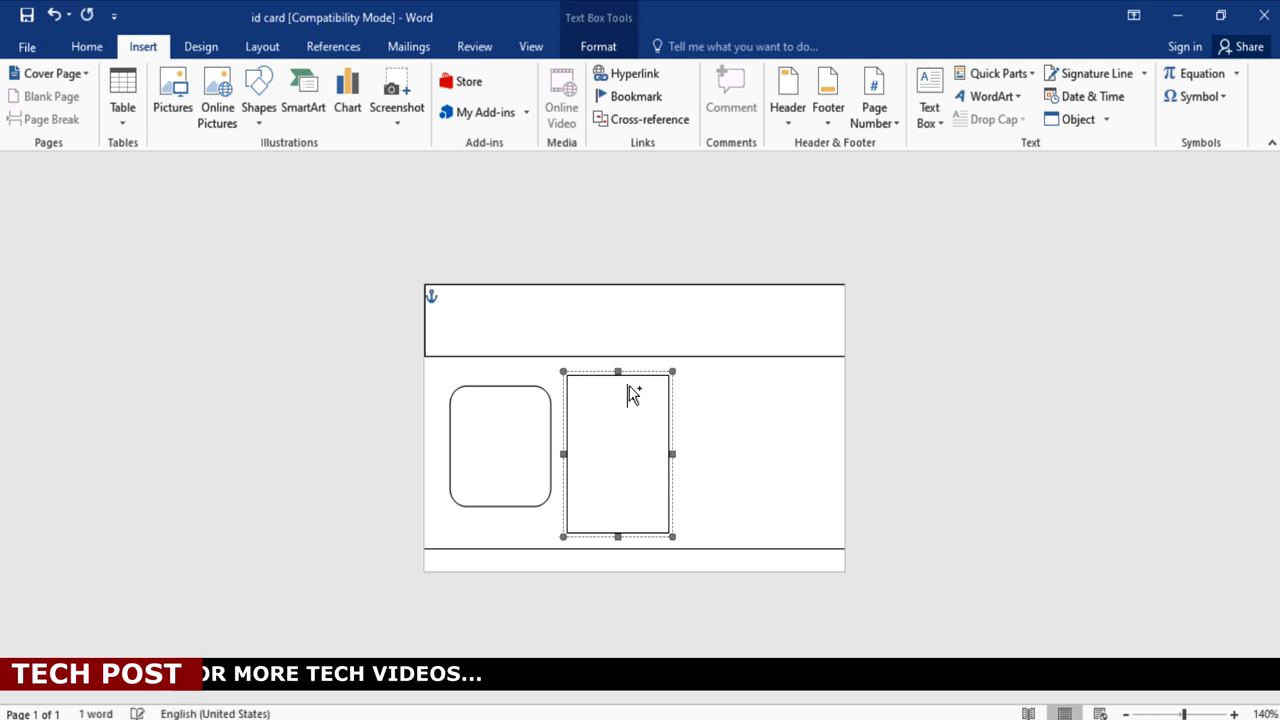
pyautogui.hotkey('ctrl', 'a')
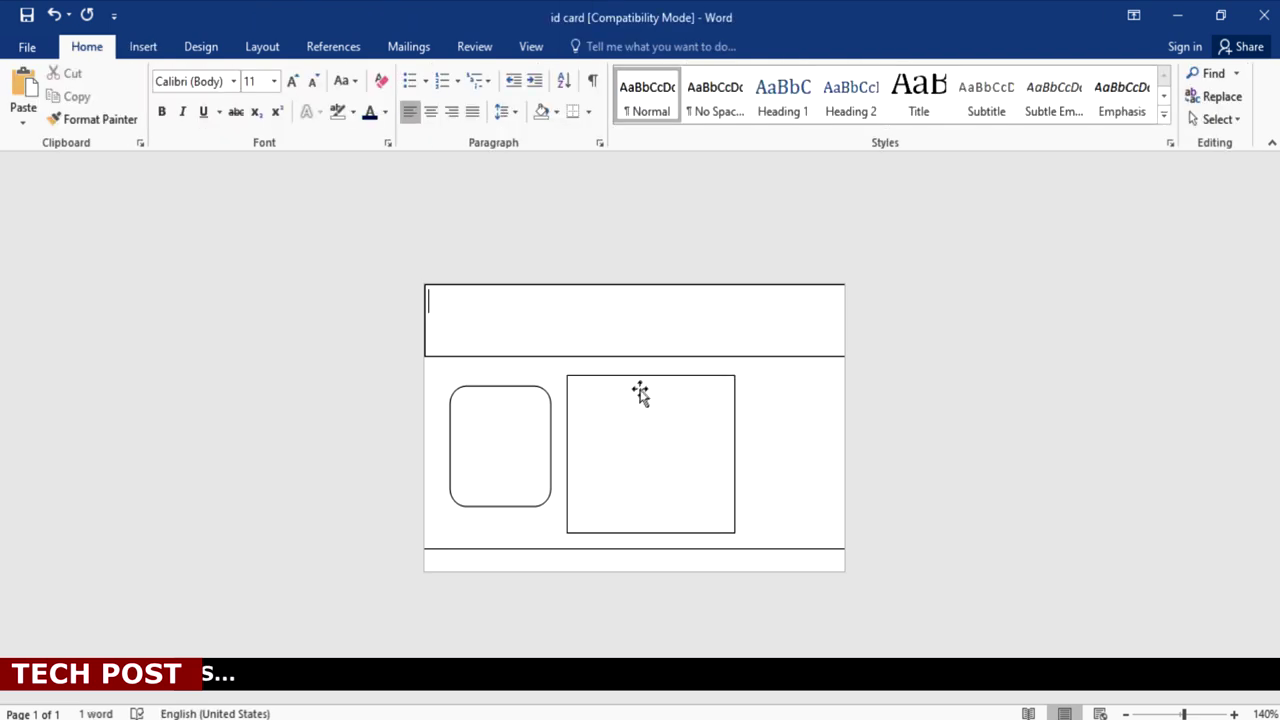
pyautogui.click(607, 22)
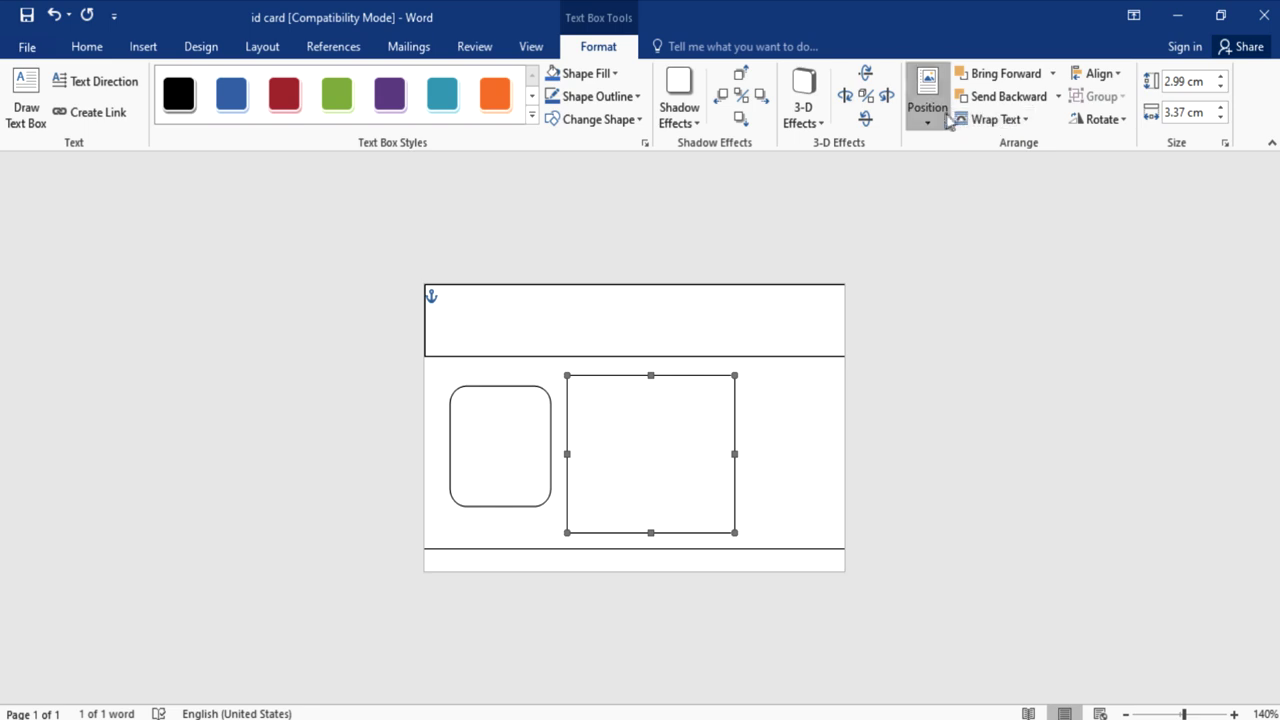
# Step: Set the text box's text wrapping to Behind Text
pyautogui.click(940, 116)
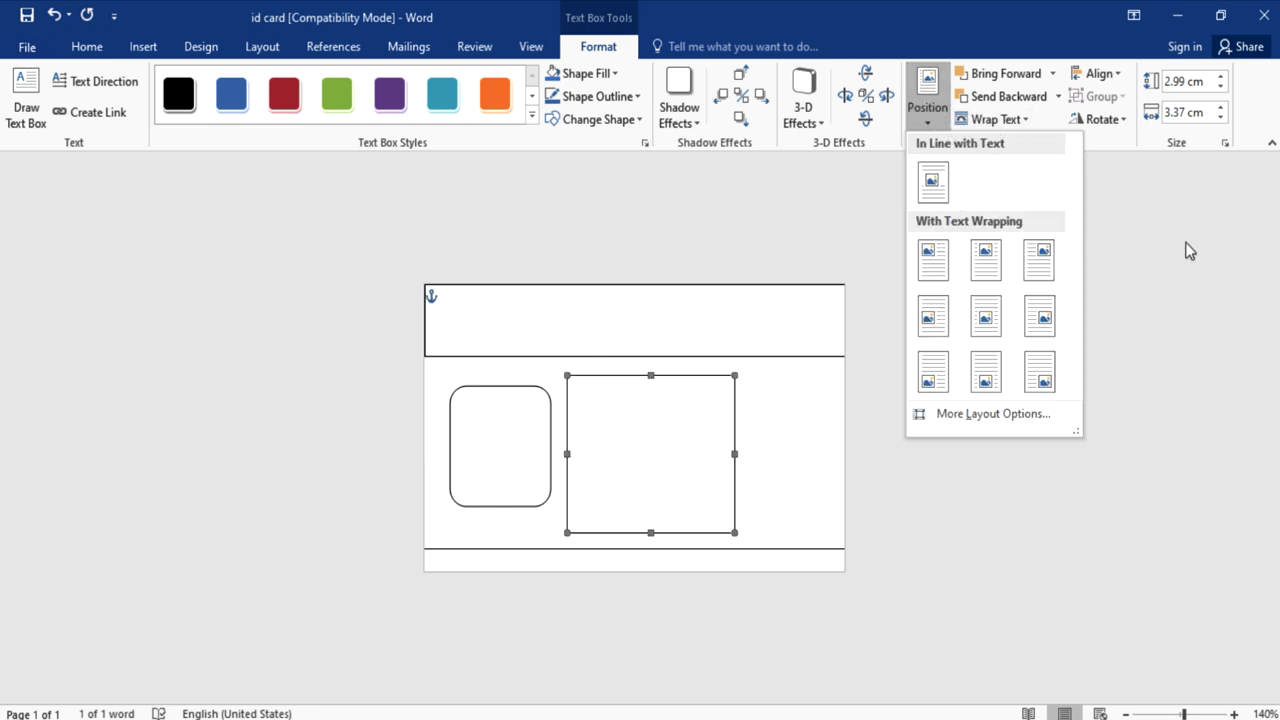
pyautogui.click(1028, 119)
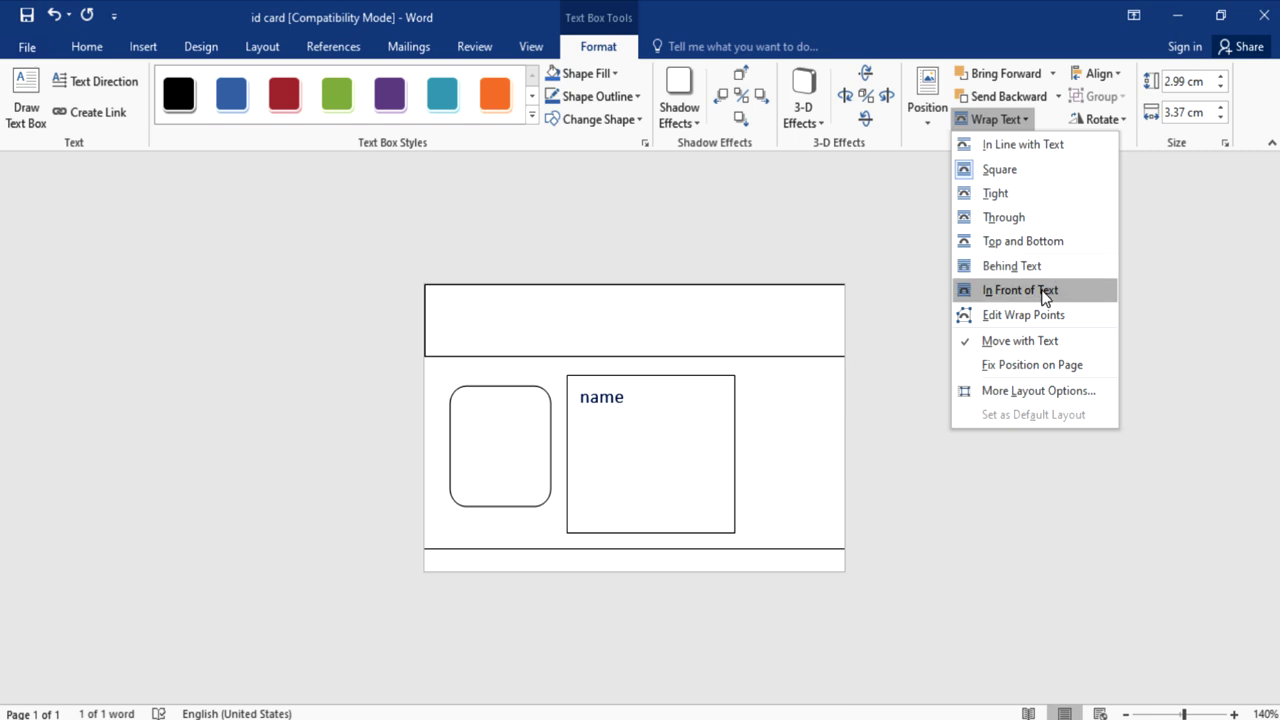
pyautogui.click(1043, 290)
pyautogui.click(1012, 120)
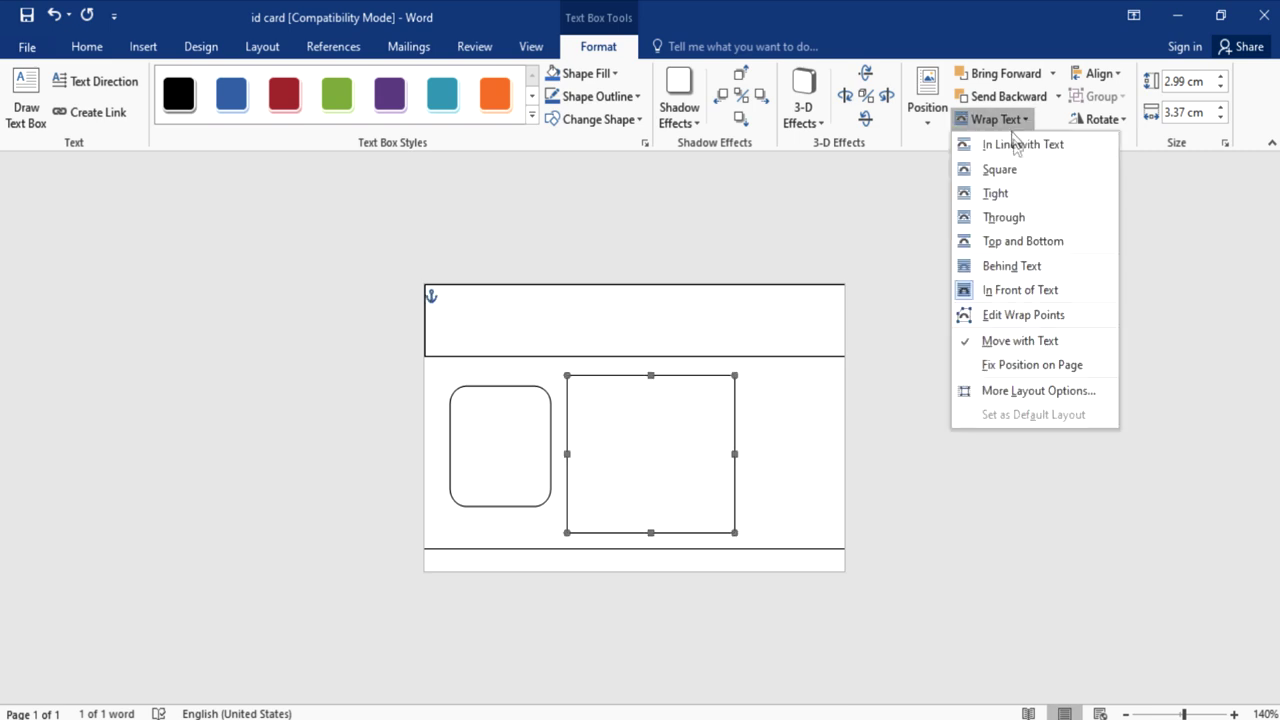
pyautogui.click(1035, 265)
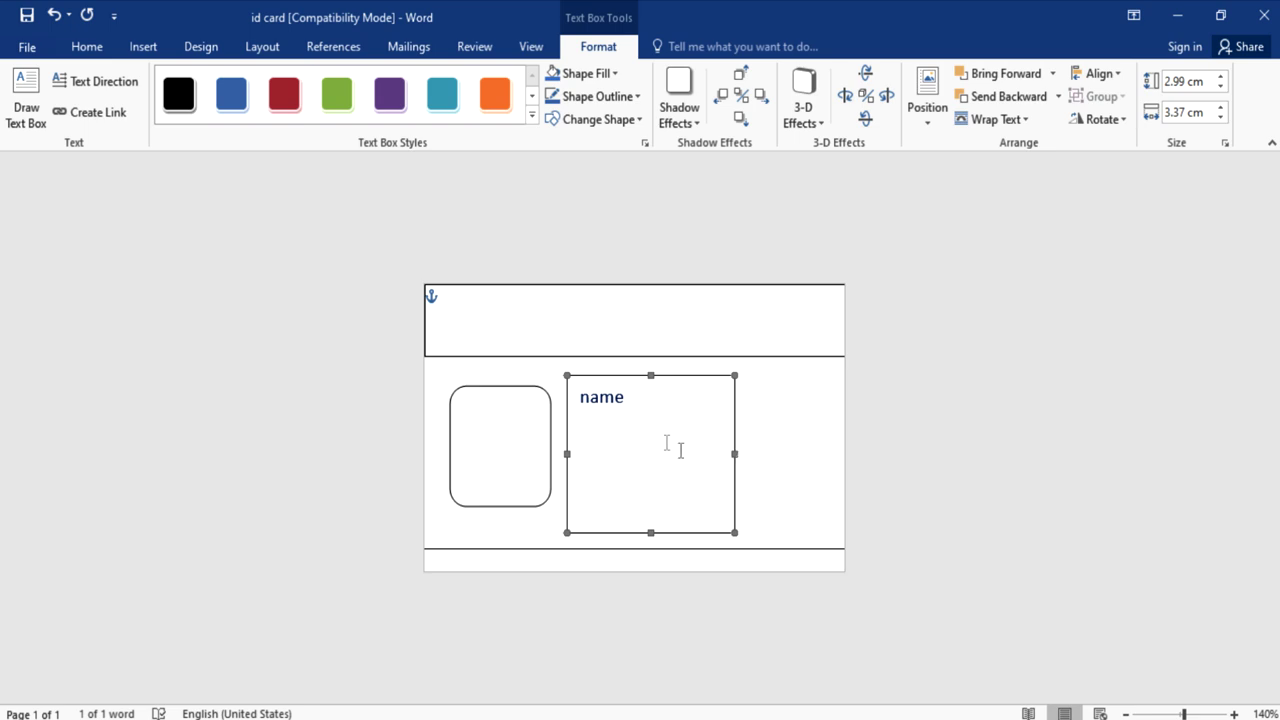
# Step: Replace the text box's text with 'Name'
pyautogui.moveTo(626, 398); pyautogui.dragTo(528, 400)
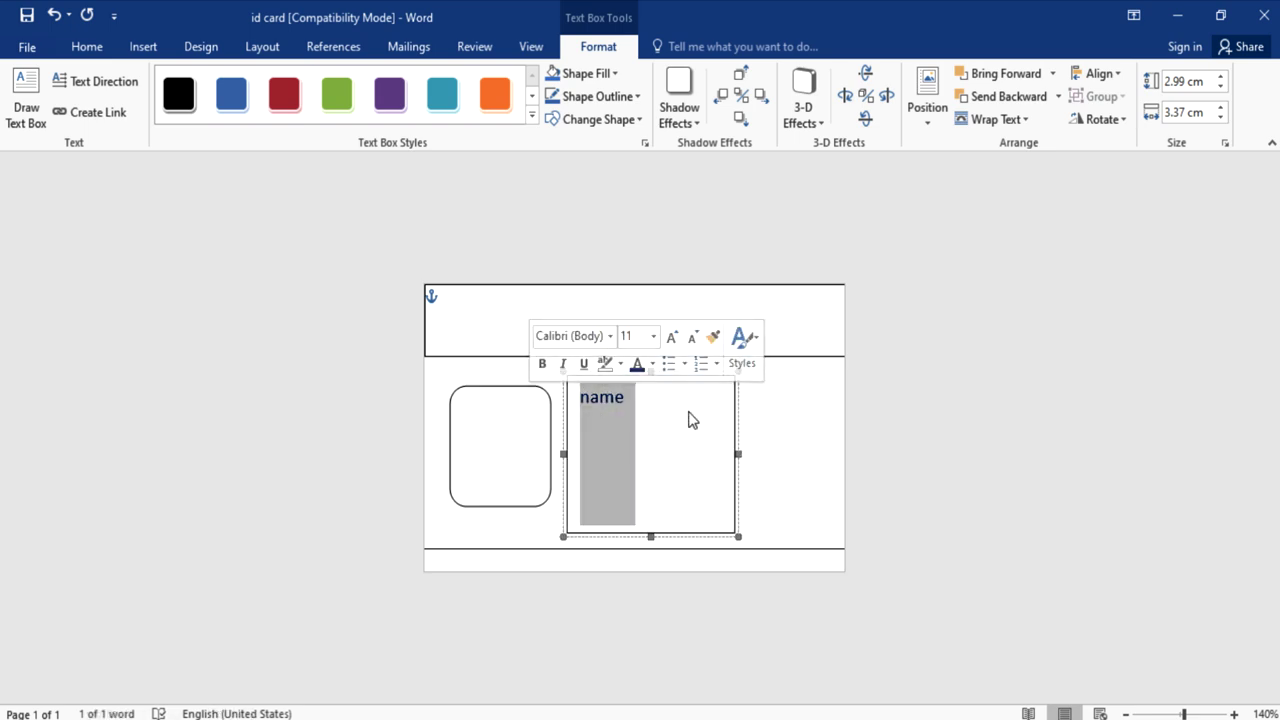
pyautogui.write('Name')
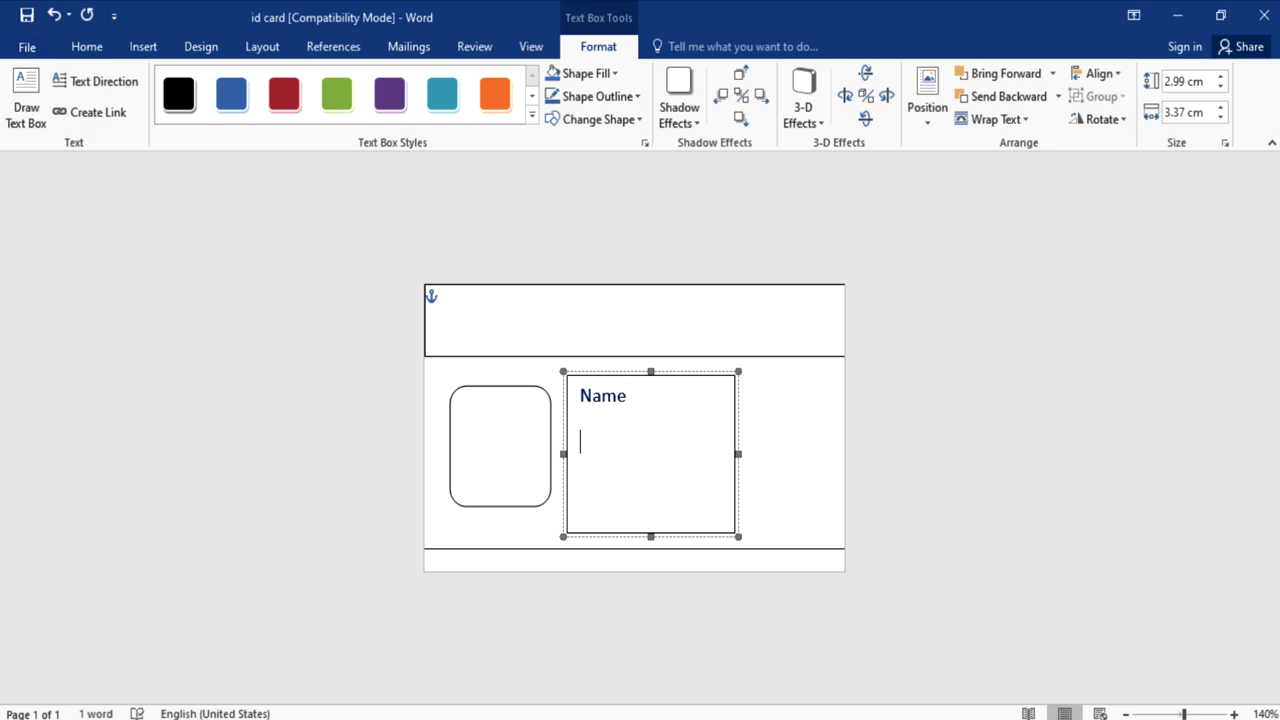
pyautogui.hotkey('ctrl', 'a')
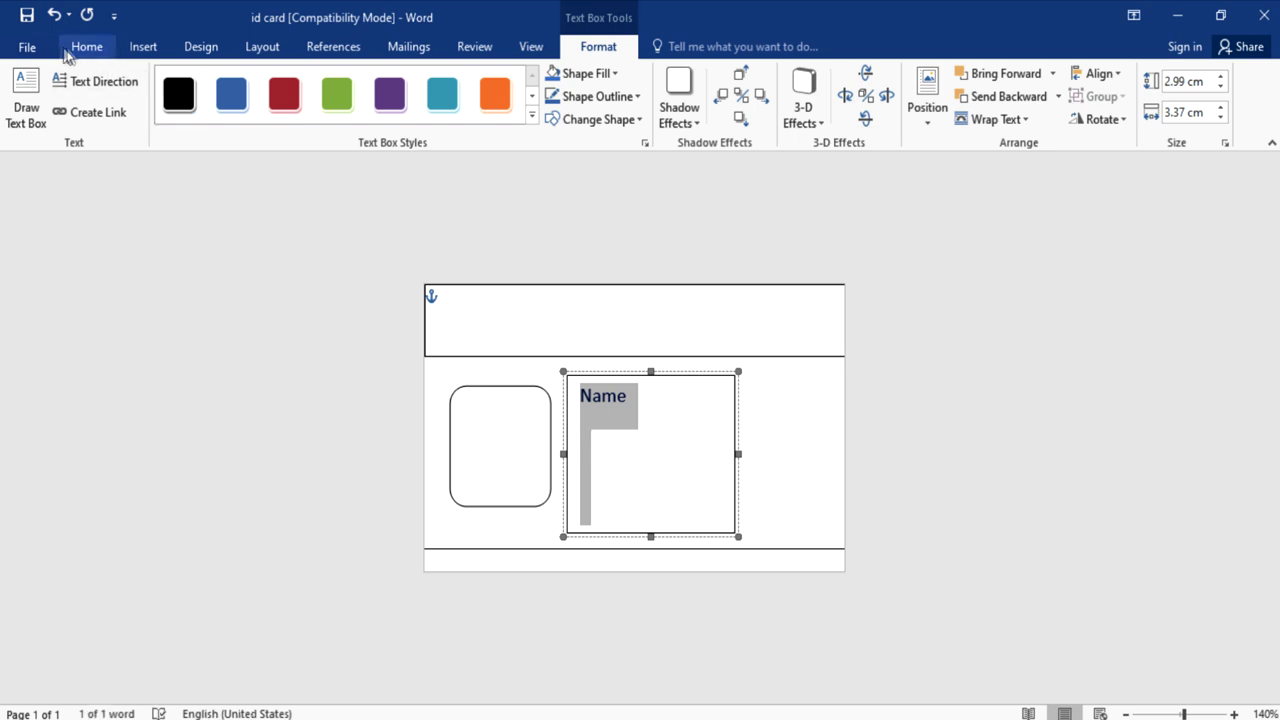
# Step: Remove the space after paragraphs in the label text box
pyautogui.click(66, 52)
pyautogui.click(506, 111)
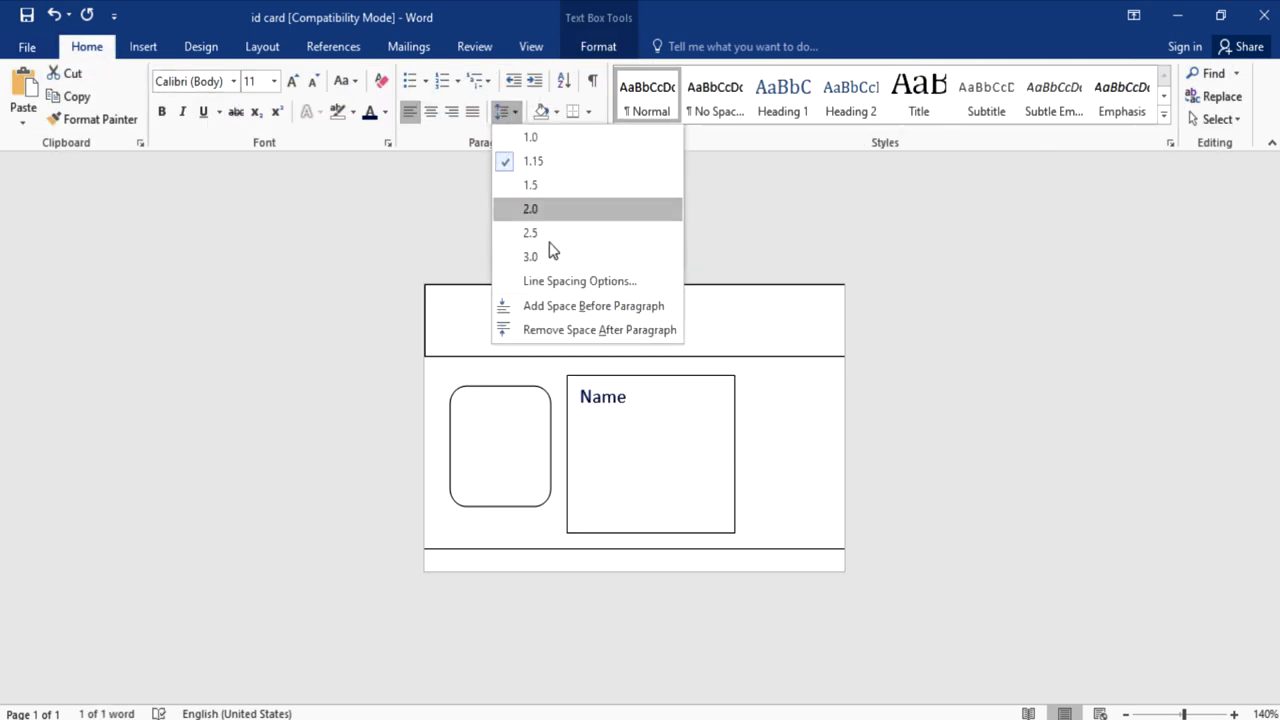
pyautogui.click(562, 335)
pyautogui.click(508, 117)
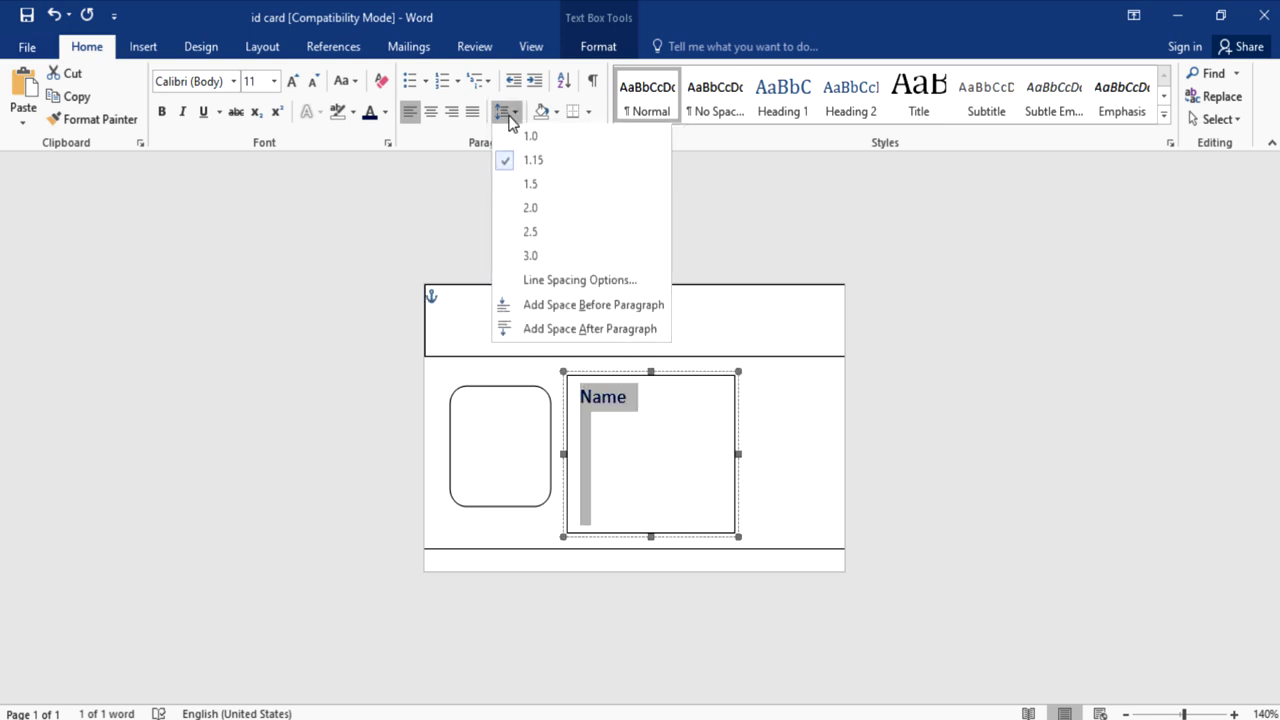
pyautogui.click(510, 120)
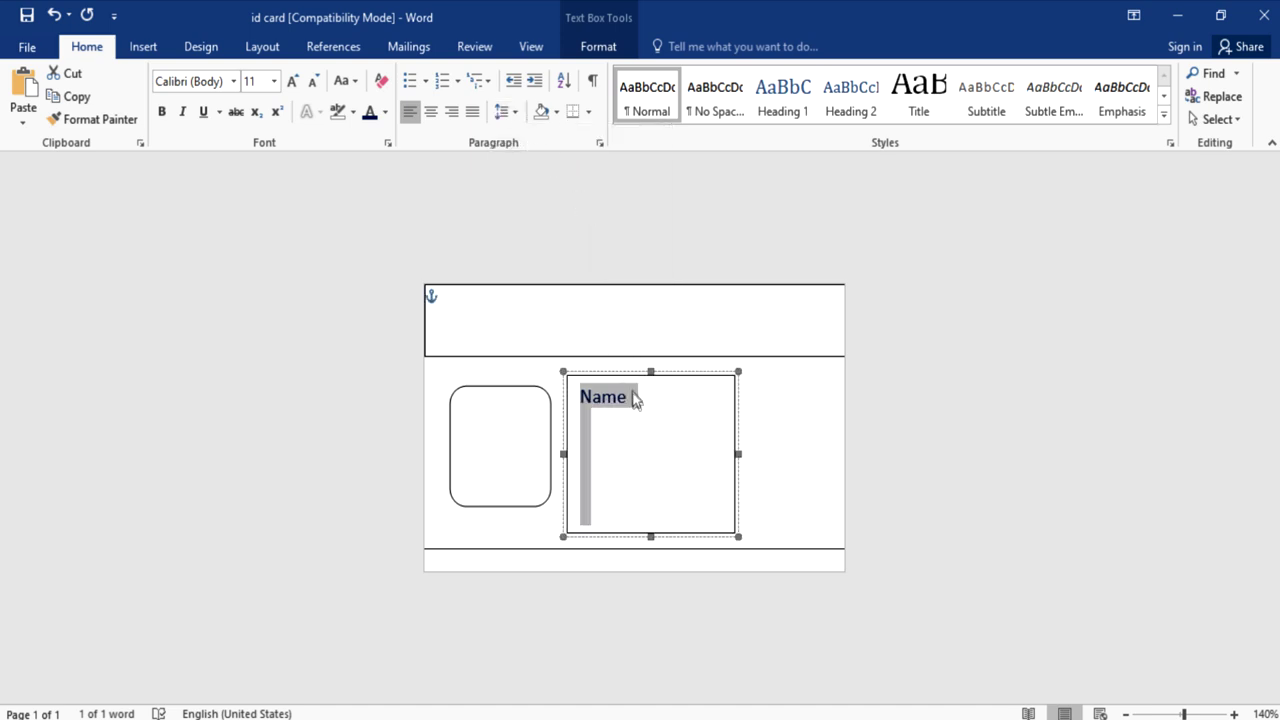
# Step: Add the labels Class, B.Group, Father name, Cell and Address below Name
pyautogui.click(665, 398)
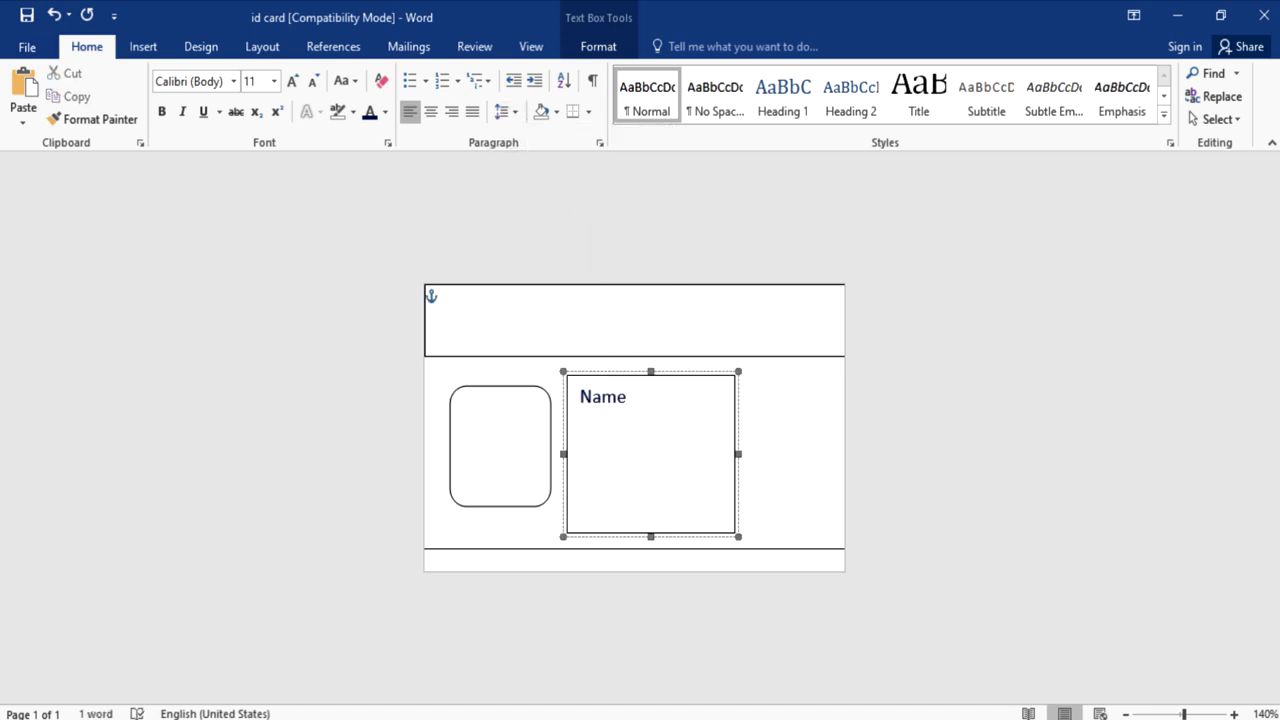
pyautogui.write('Class ')
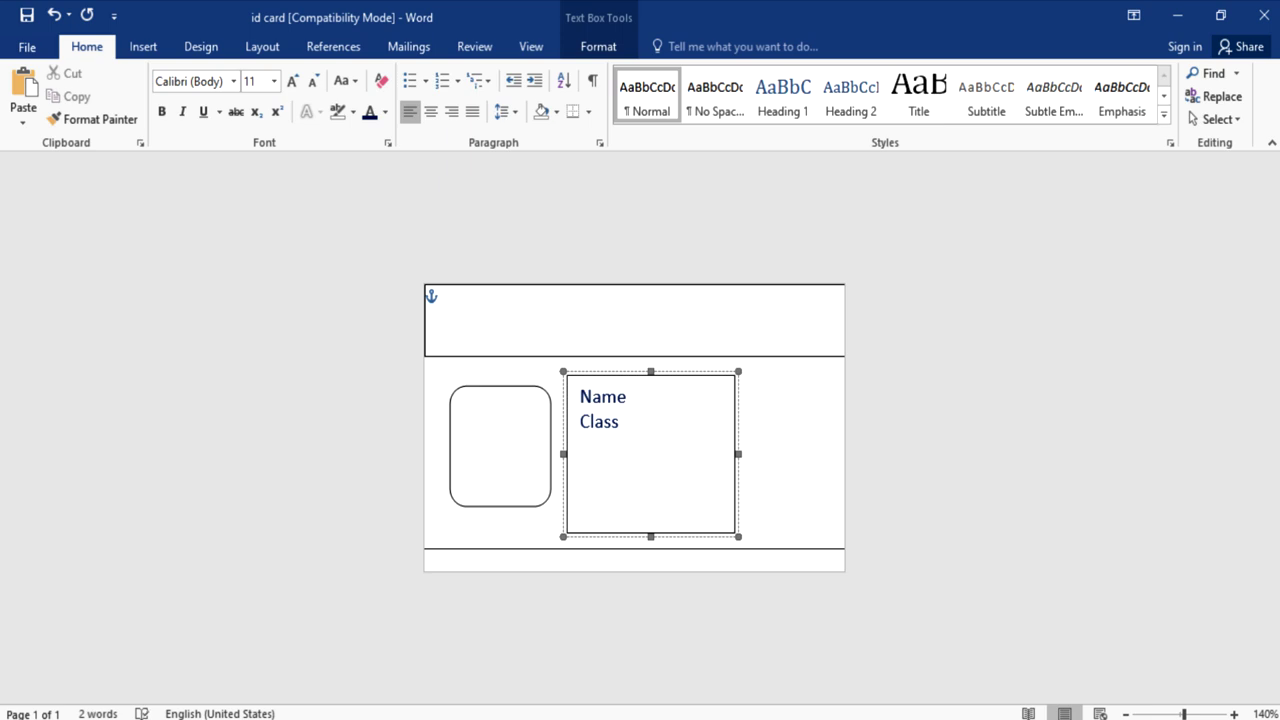
pyautogui.write('B.Group')
pyautogui.press('Return')
pyautogui.write('Father name')
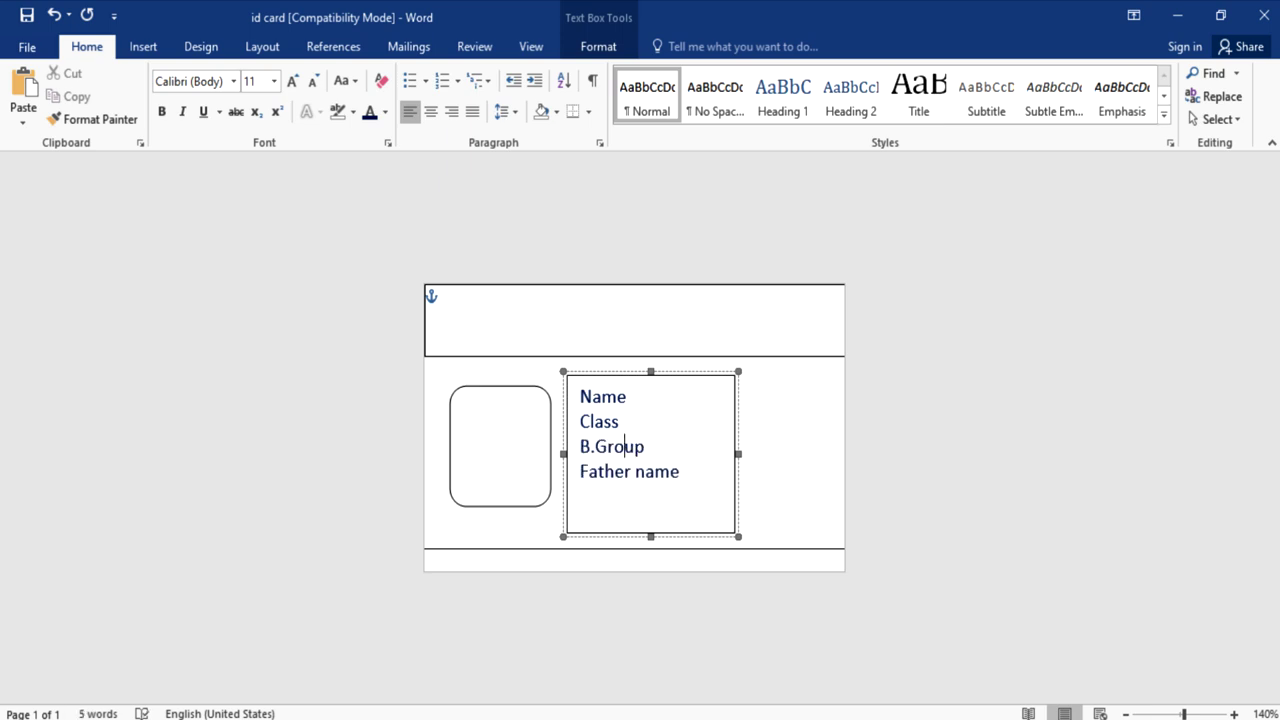
pyautogui.press('Return')
pyautogui.write('Addr')
pyautogui.press('BackSpace')
pyautogui.press('BackSpace')
pyautogui.press('BackSpace')
pyautogui.write('Cell')
pyautogui.press('Return')
pyautogui.write('Address')
pyautogui.moveTo(651, 537); pyautogui.dragTo(651, 541)
# Step: Set all label lines to font size 8 with 1.15 line spacing
pyautogui.hotkey('shift', 'Home')
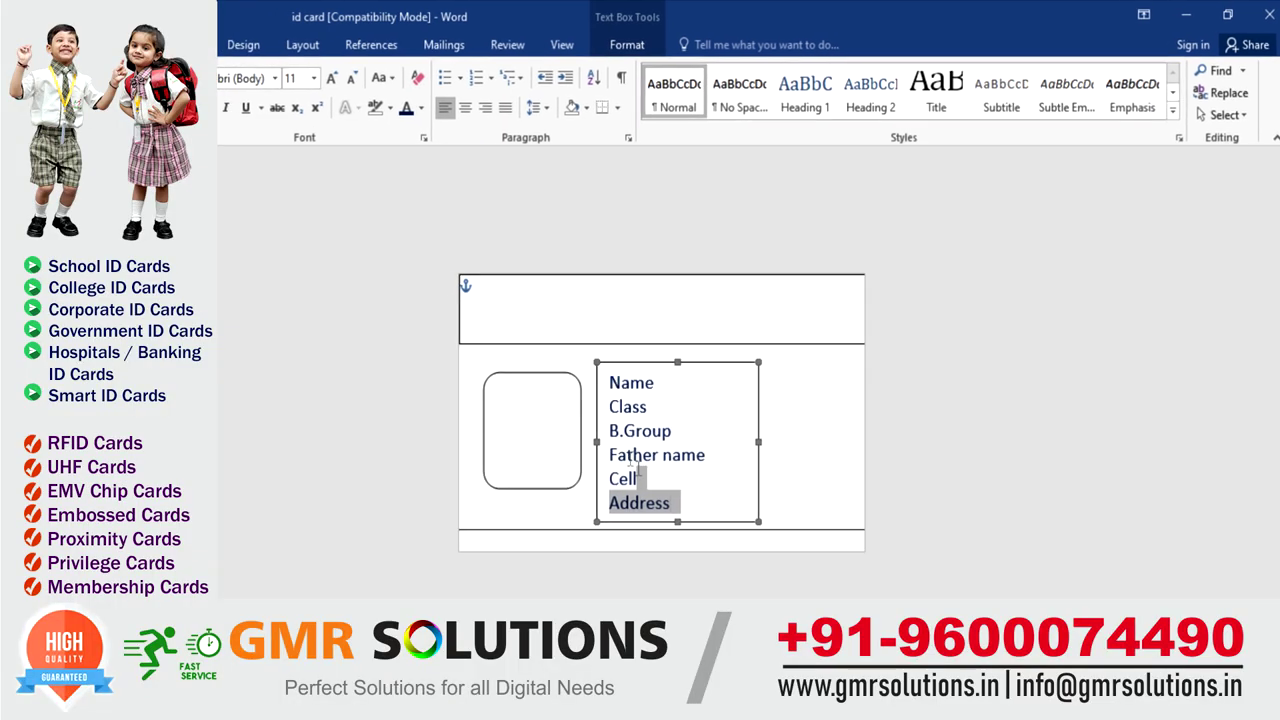
pyautogui.hotkey('shift', 'Up')
pyautogui.hotkey('shift', 'Up')
pyautogui.hotkey('shift', 'Up')
pyautogui.click(385, 74)
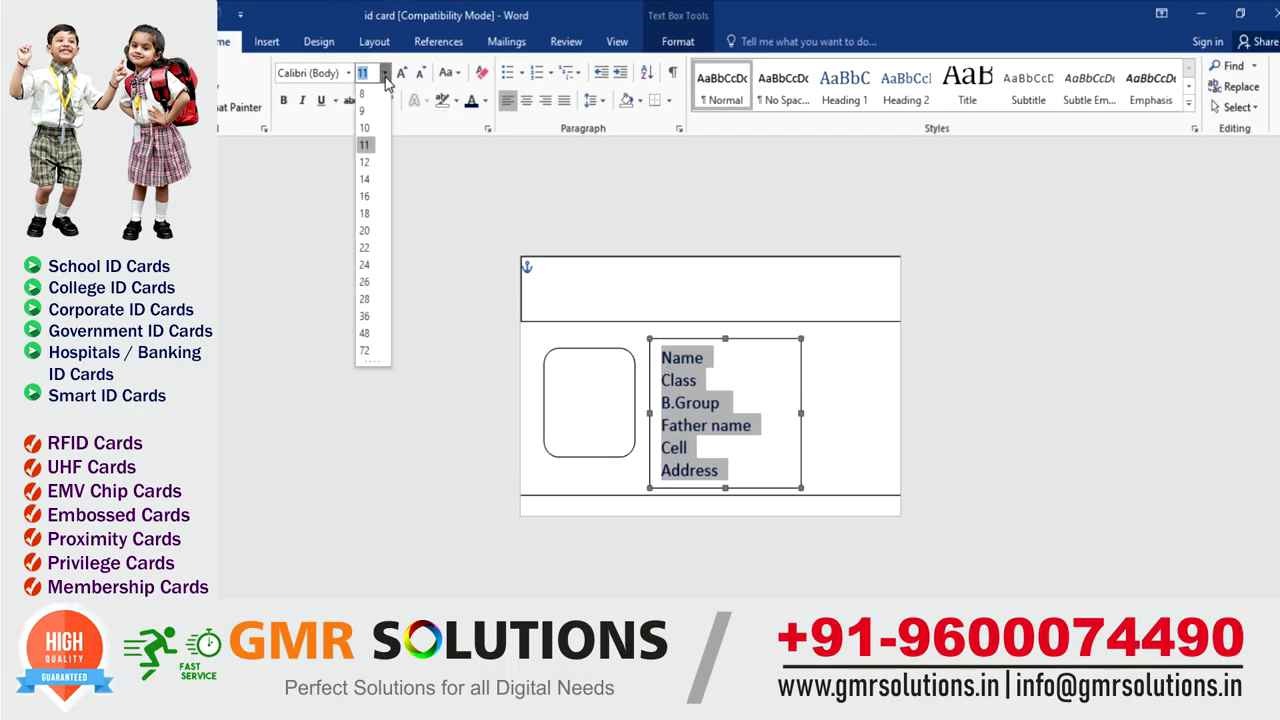
pyautogui.click(362, 93)
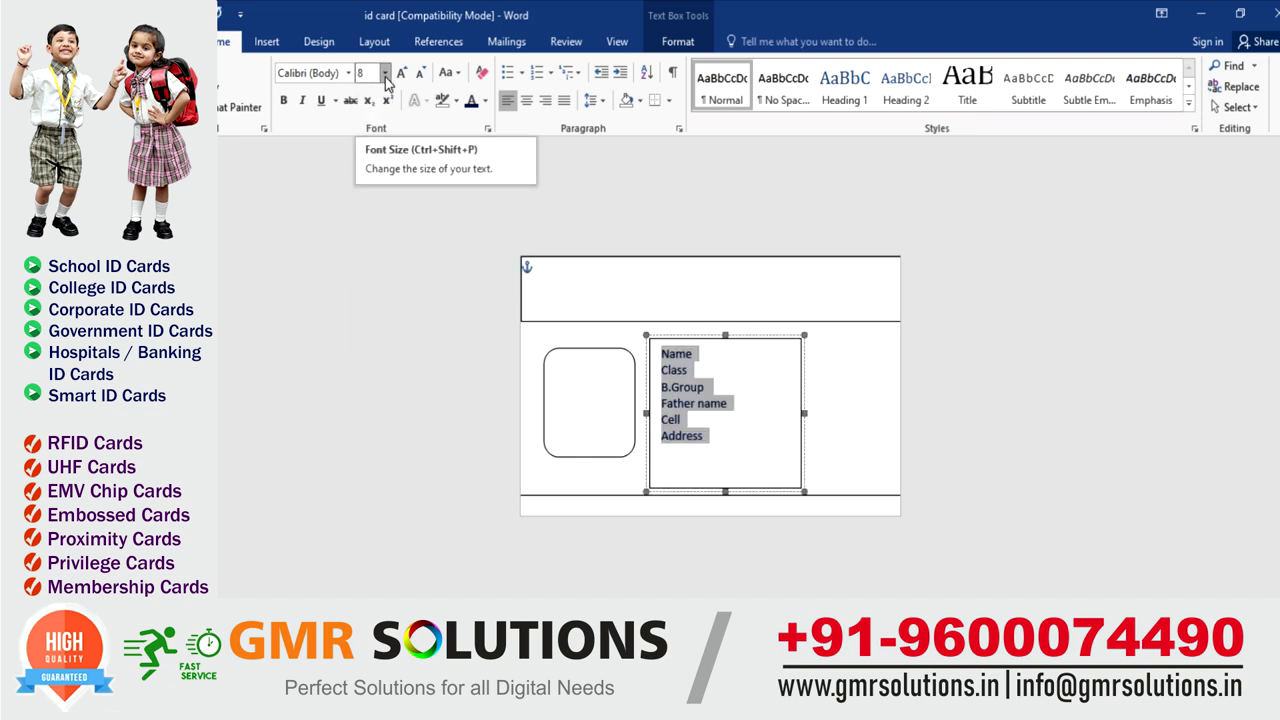
pyautogui.click(603, 102)
pyautogui.click(617, 145)
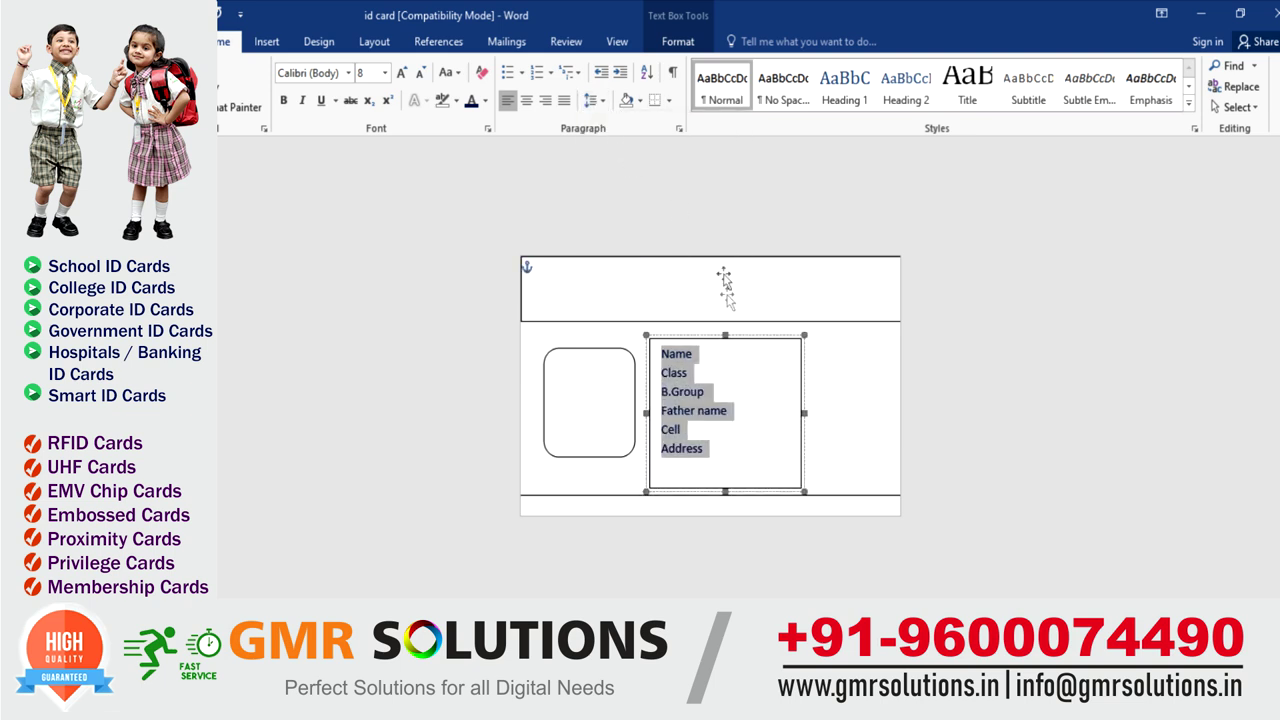
pyautogui.click(781, 446)
# Step: Resize the label box so it just fits the labels, including Father name
pyautogui.moveTo(726, 491); pyautogui.dragTo(730, 466)
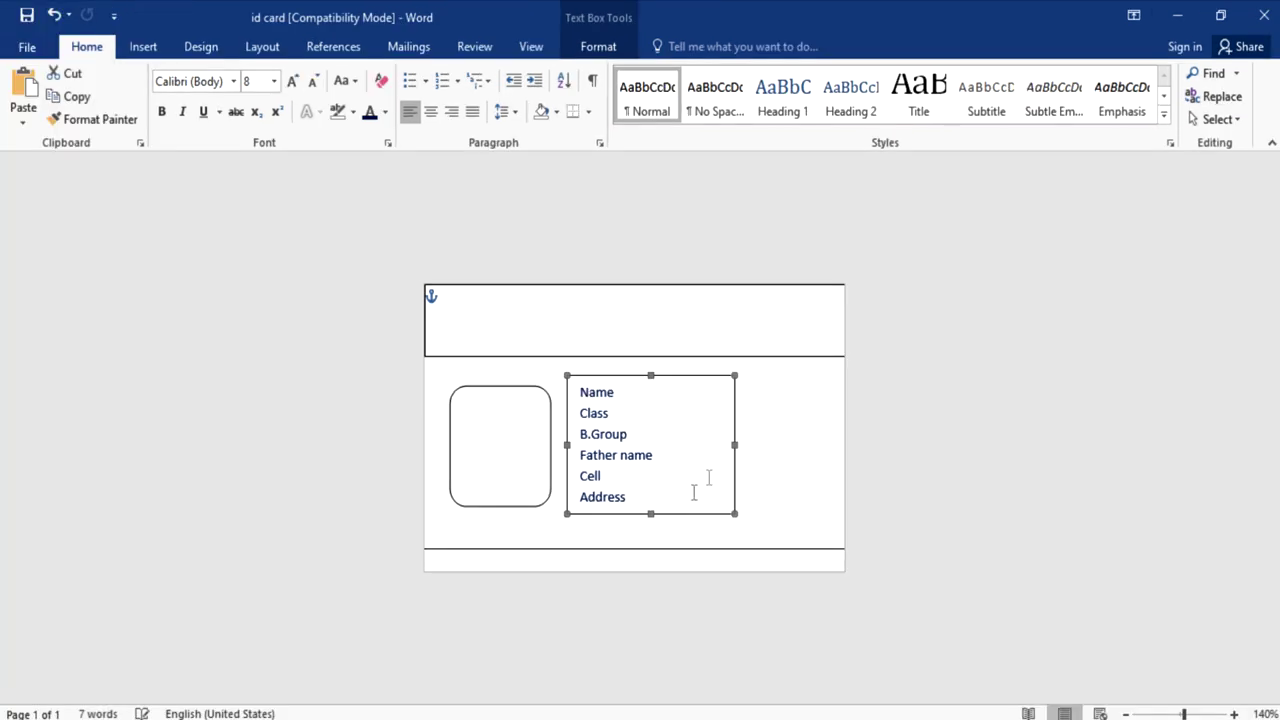
pyautogui.moveTo(735, 445); pyautogui.dragTo(665, 451)
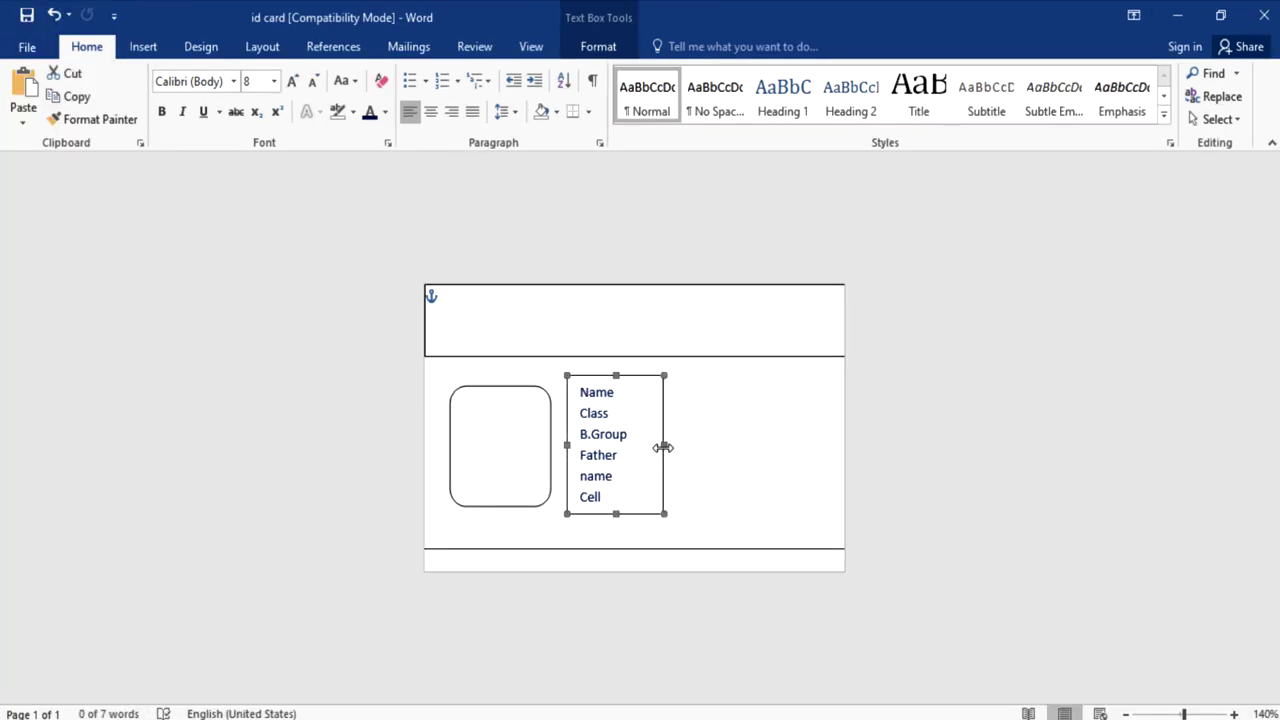
pyautogui.moveTo(668, 447); pyautogui.dragTo(675, 447)
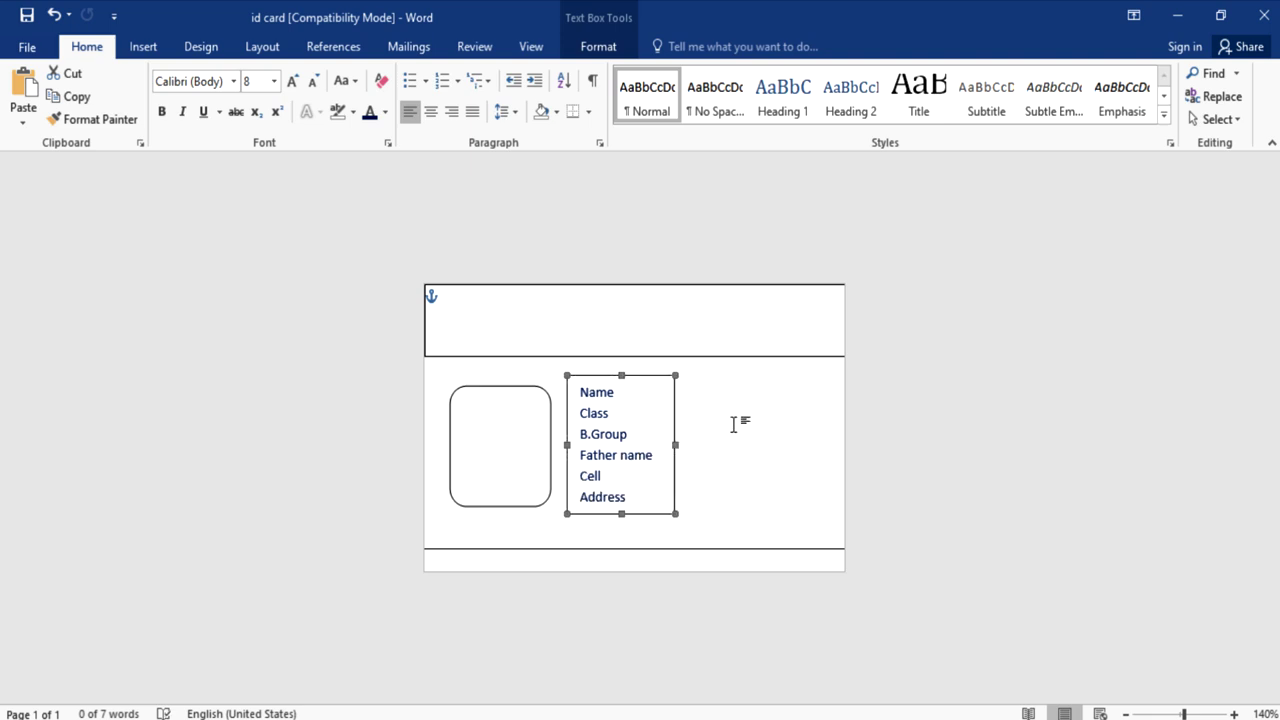
# Step: Copy the label box to its right, fill it with colons, and narrow it
pyautogui.click(660, 379)
pyautogui.keyDown('ctrl'); pyautogui.moveTo(660, 380); pyautogui.dragTo(777, 378); pyautogui.keyUp('ctrl')
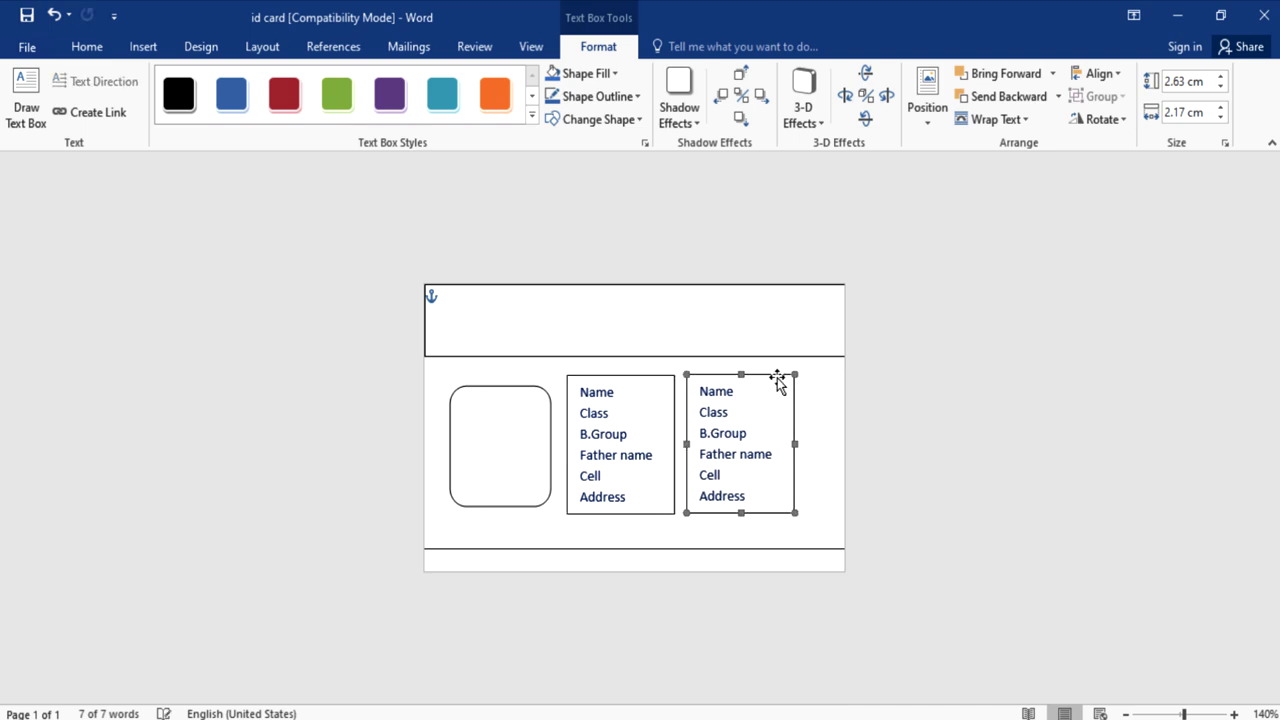
pyautogui.click(754, 397)
pyautogui.hotkey('ctrl', 'a')
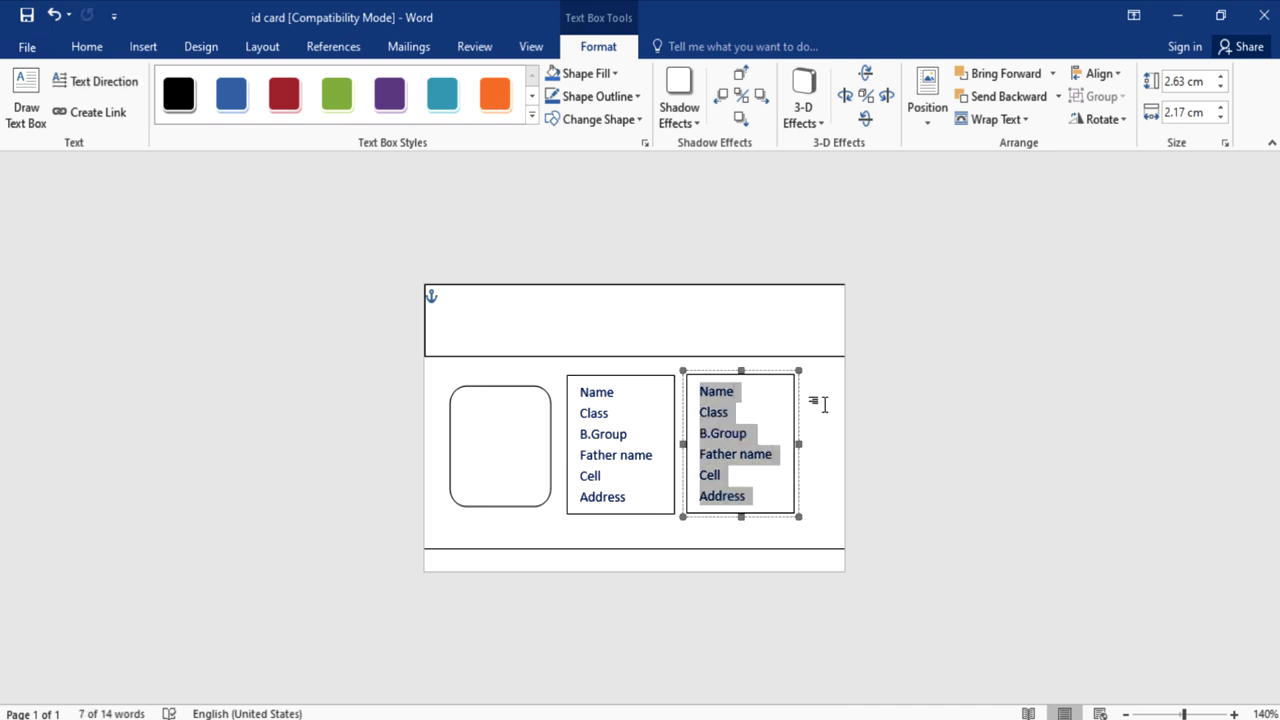
pyautogui.write(': ')
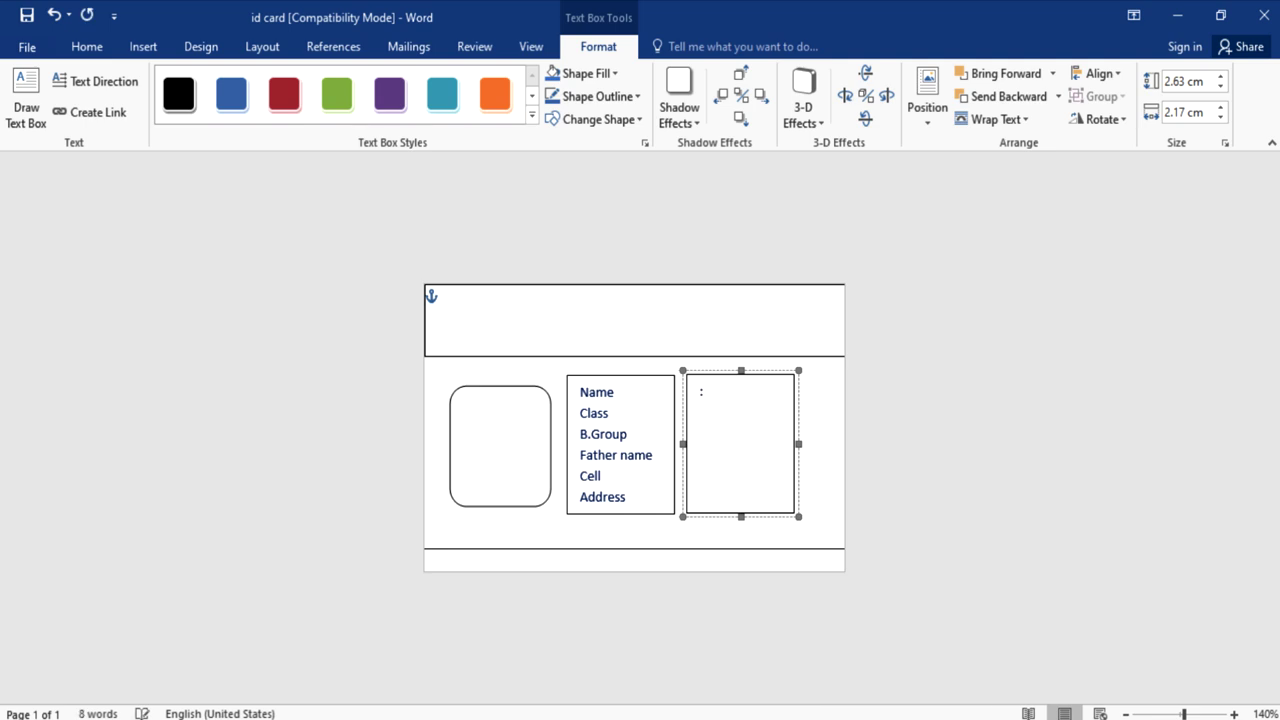
pyautogui.write(':')
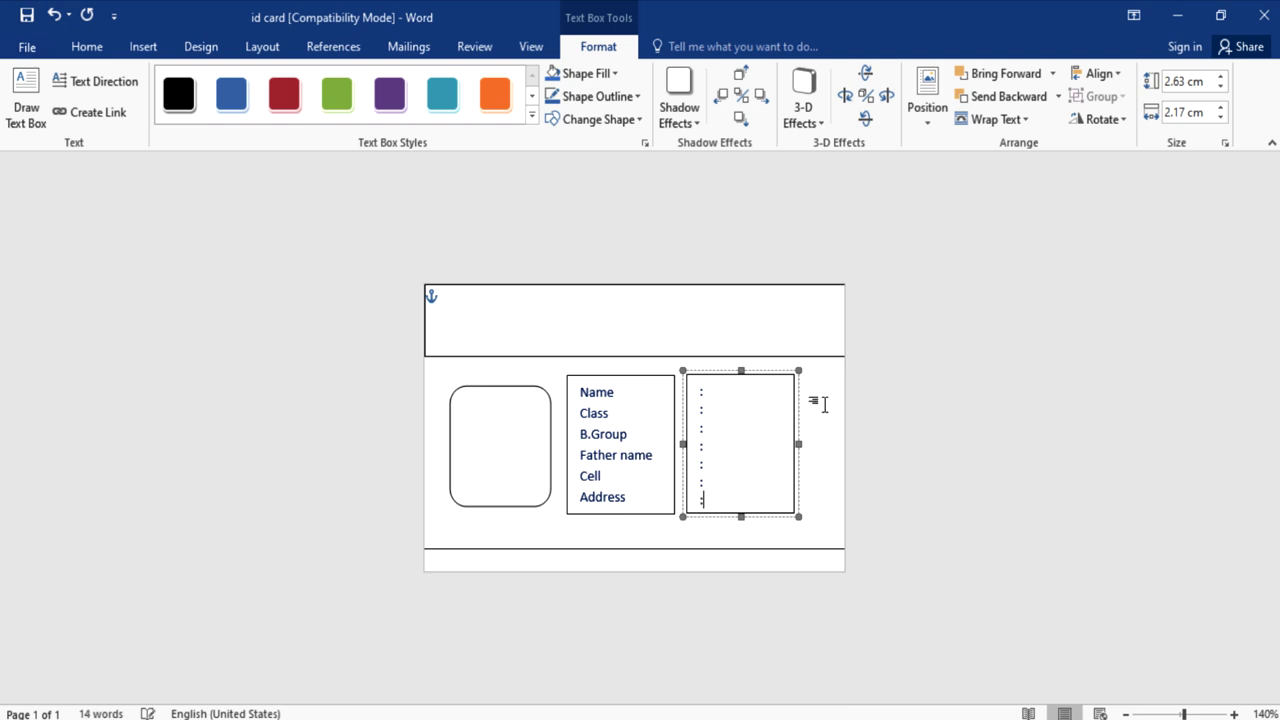
pyautogui.moveTo(797, 445); pyautogui.dragTo(716, 459)
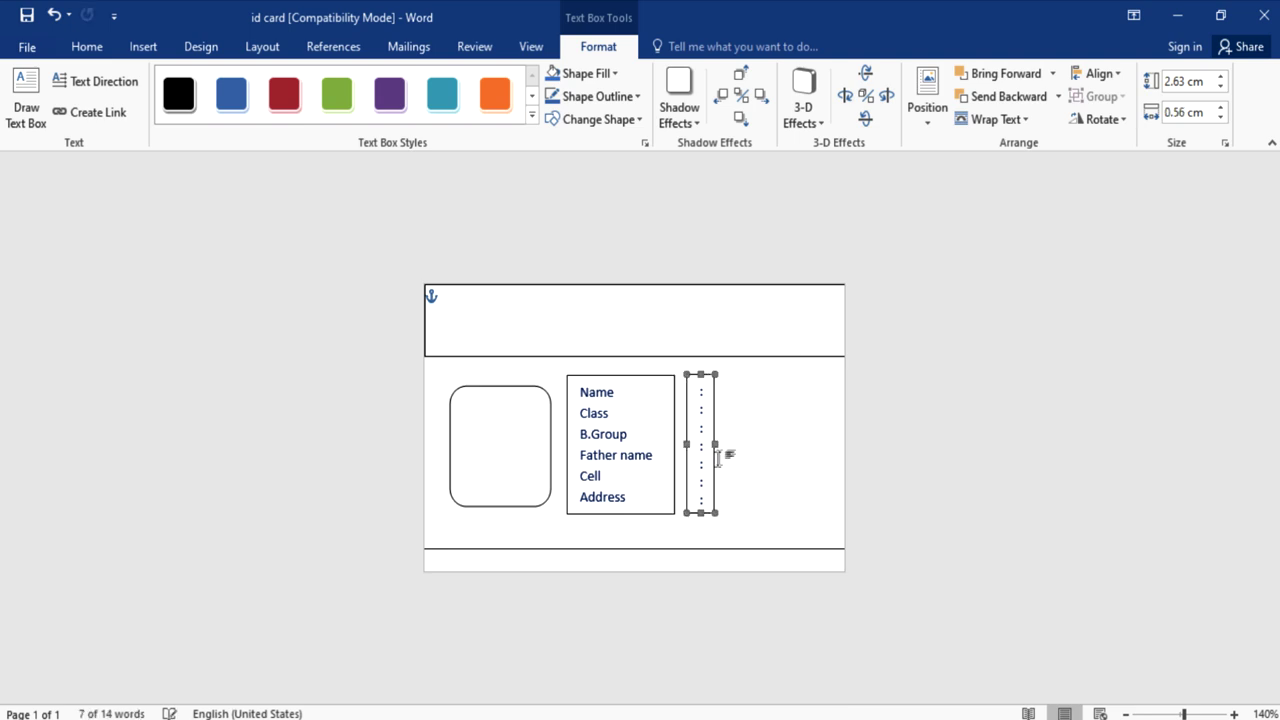
pyautogui.press('Left')
pyautogui.press('Left')
pyautogui.press('Left')
pyautogui.press('Left')
pyautogui.press('Left')
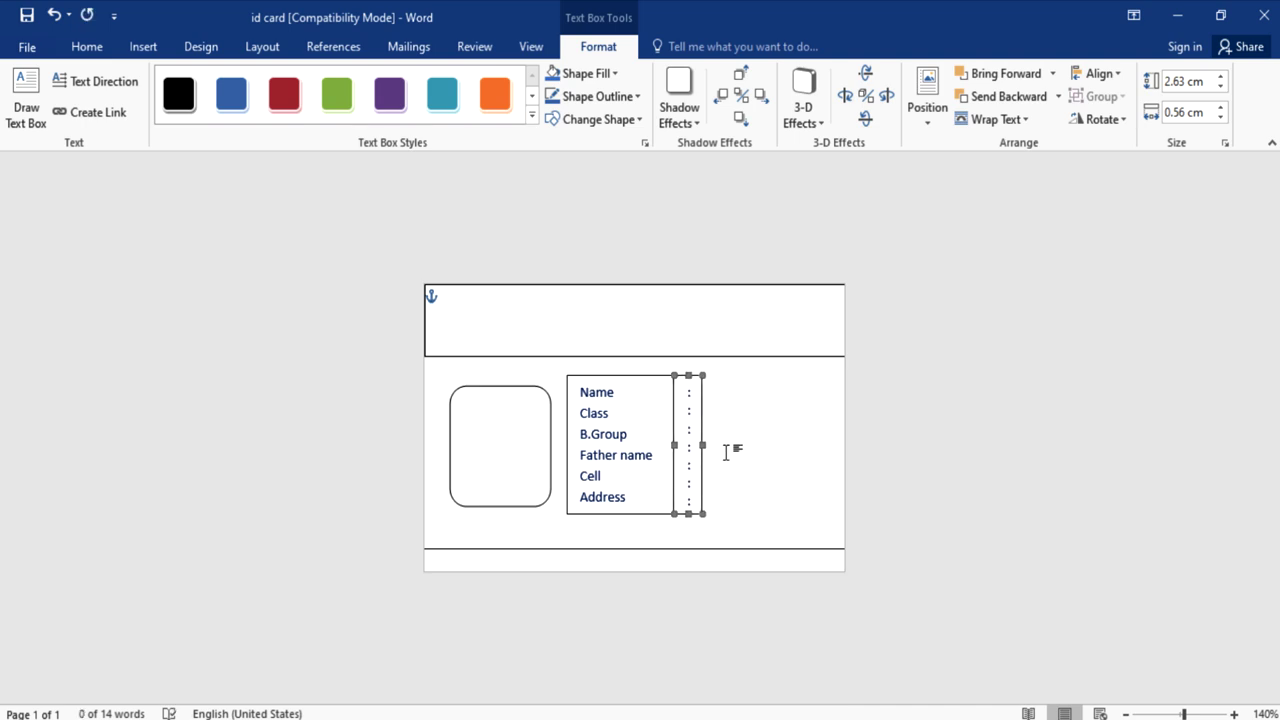
# Step: Set No Outline on both the label box and the colon box
pyautogui.click(620, 381)
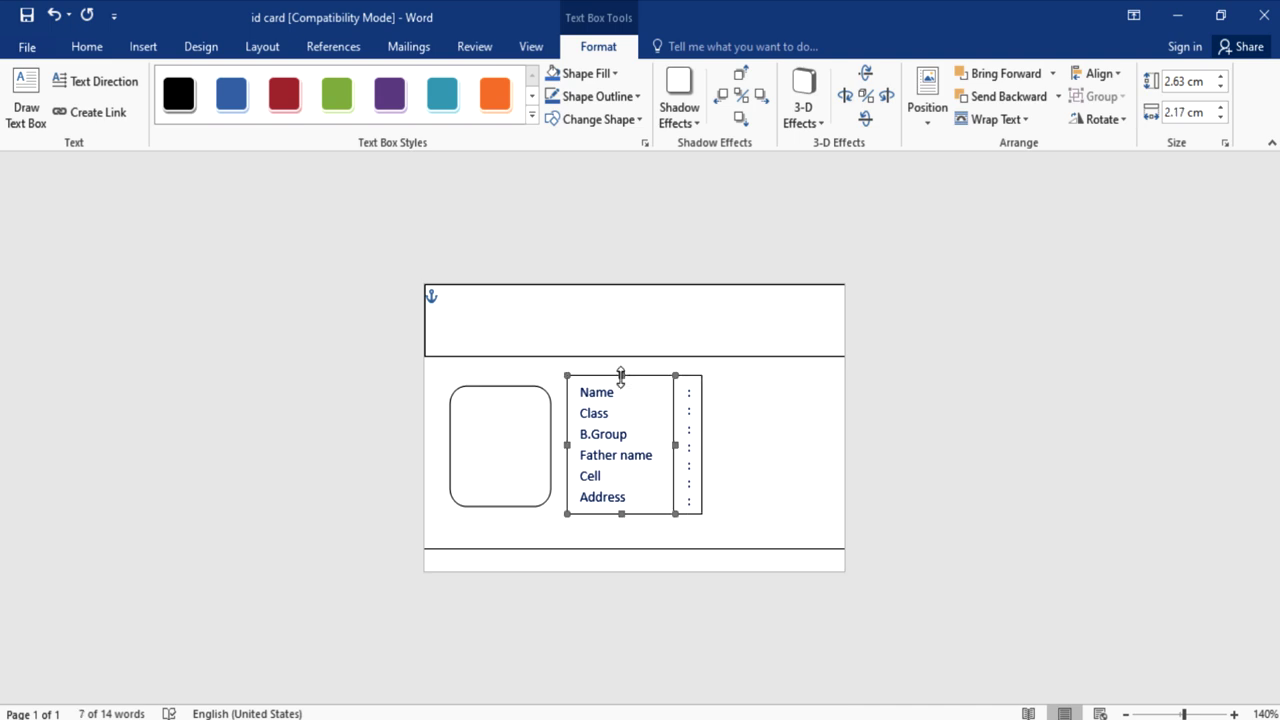
pyautogui.click(637, 100)
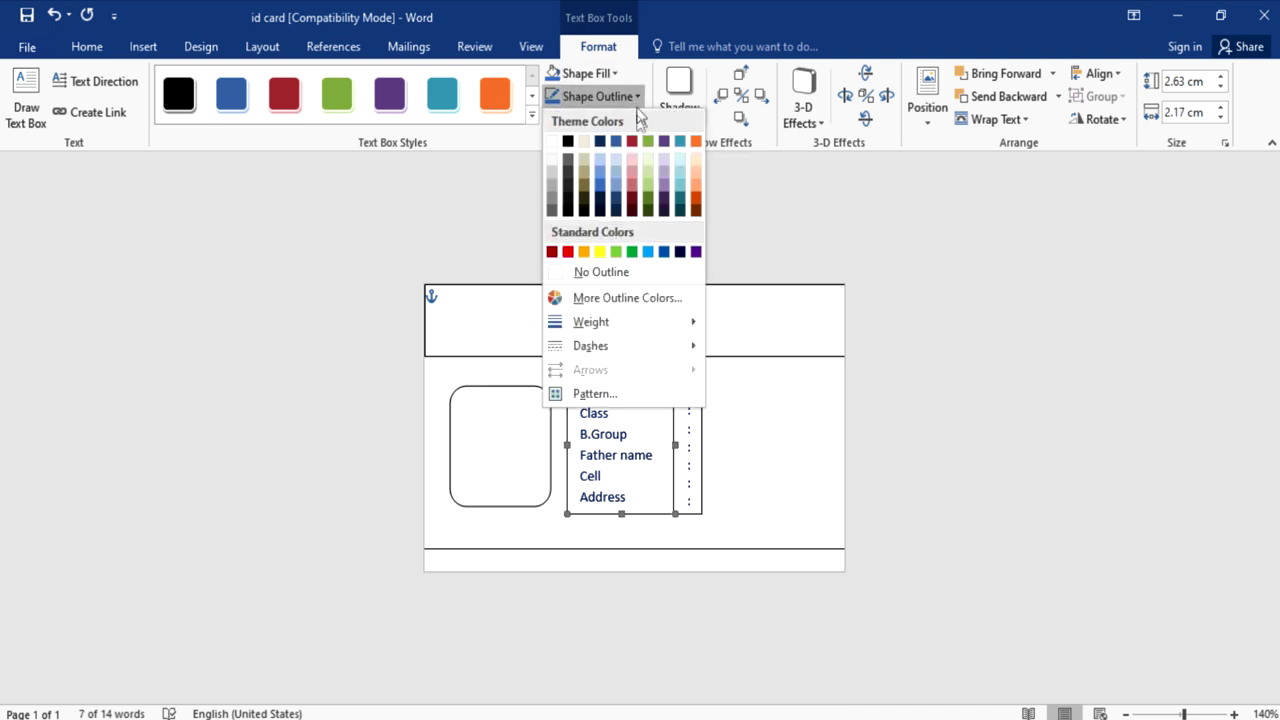
pyautogui.click(590, 273)
pyautogui.click(682, 381)
pyautogui.click(637, 96)
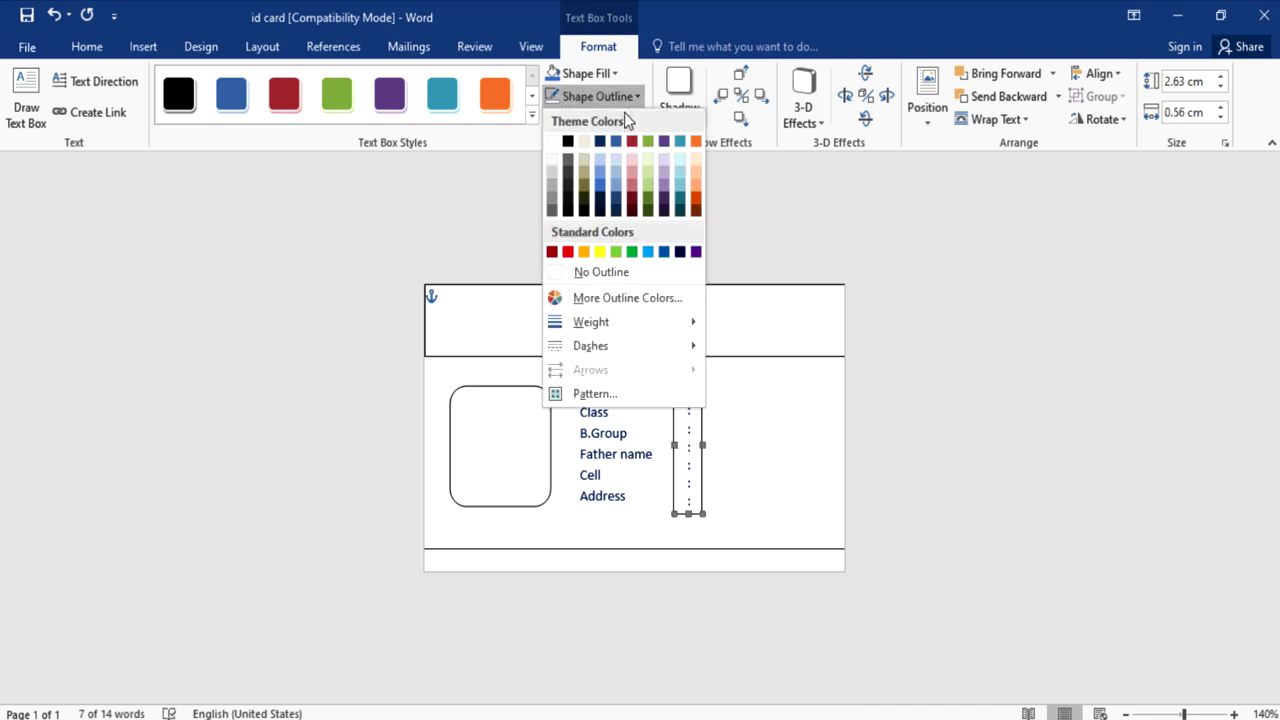
pyautogui.click(601, 268)
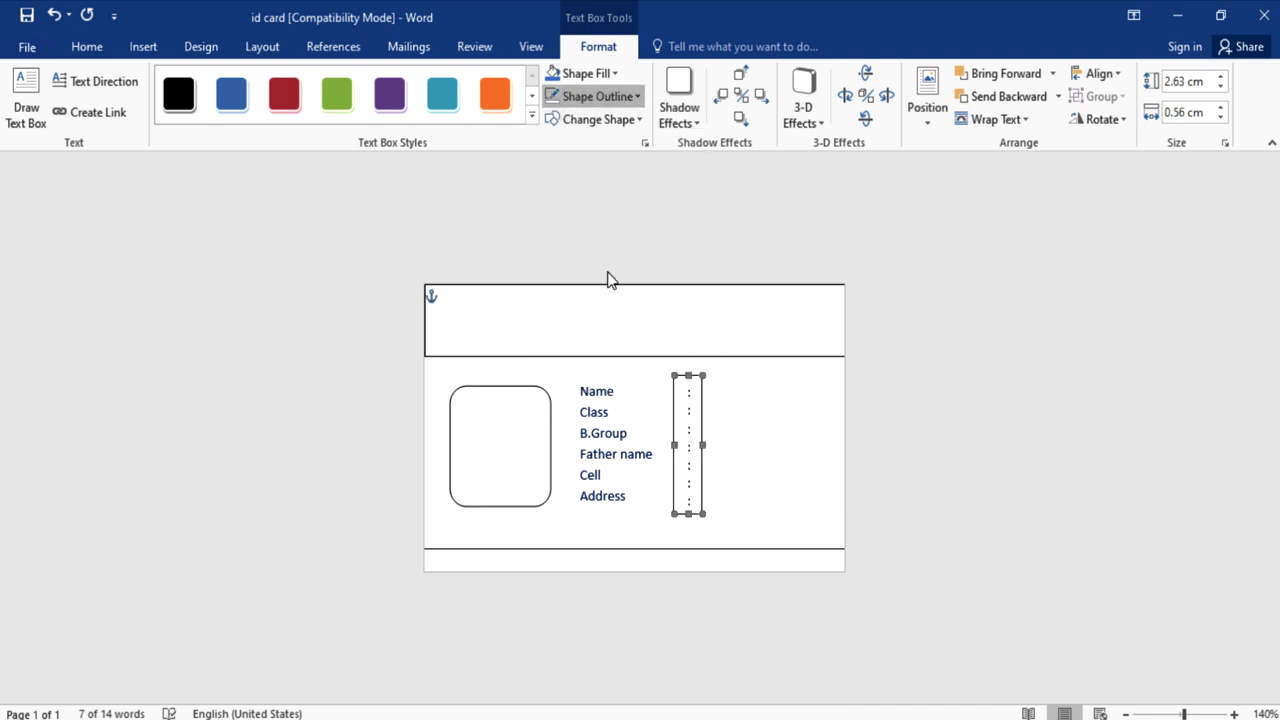
# Step: Nudge the label and colon boxes left so each colon sits after its label
pyautogui.click(604, 437)
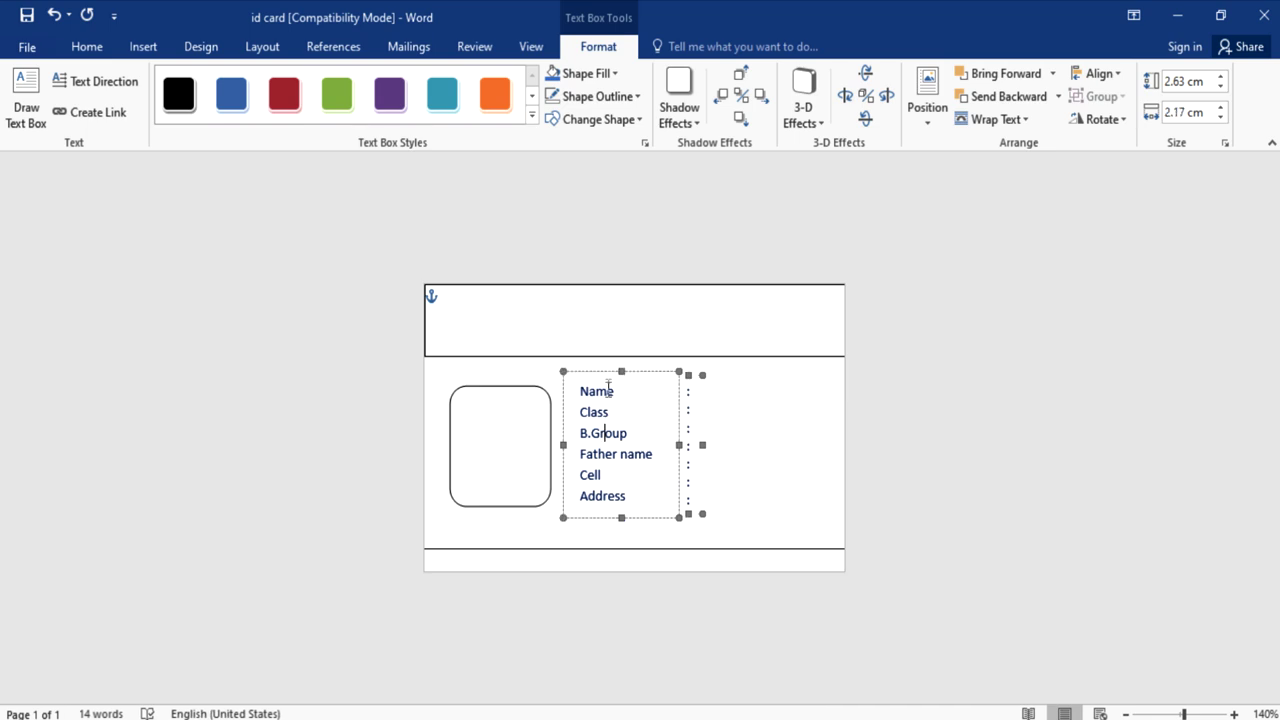
pyautogui.click(606, 377)
pyautogui.press('Left')
pyautogui.press('Left')
pyautogui.hotkey('ctrl', 'Left')
pyautogui.hotkey('ctrl', 'Right')
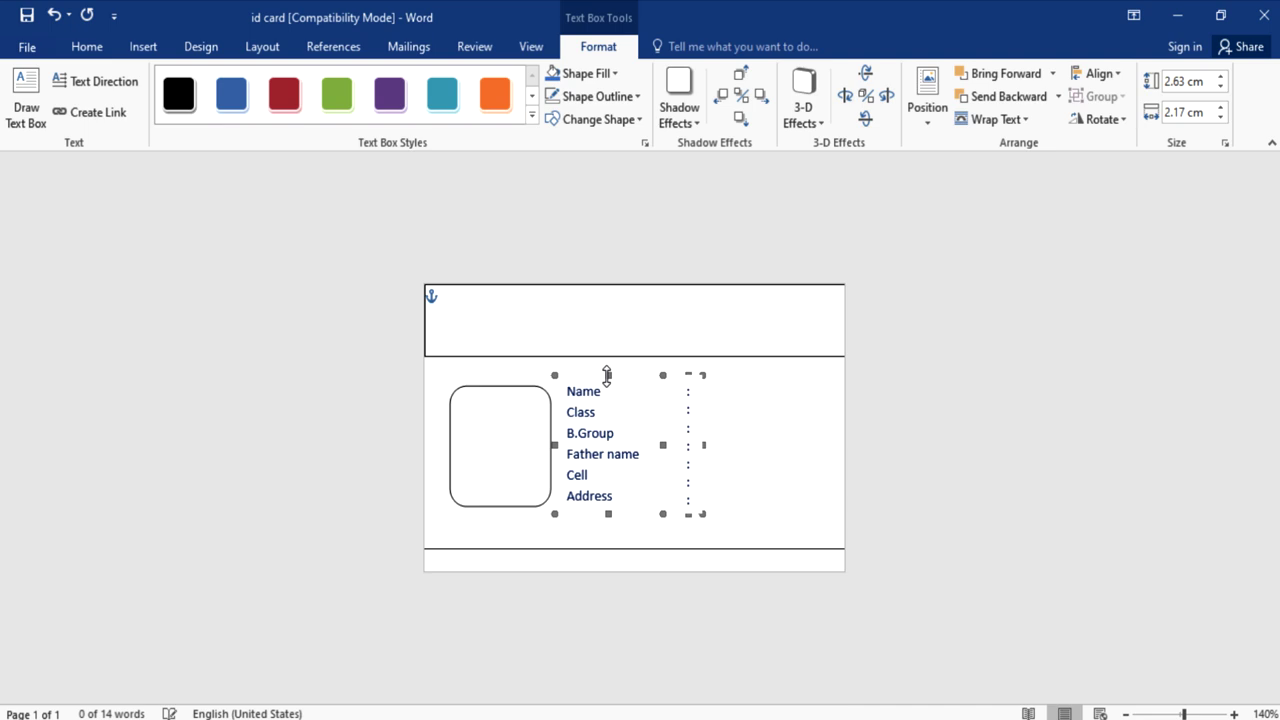
pyautogui.click(688, 376)
pyautogui.keyDown('shift'); pyautogui.click(694, 374); pyautogui.keyUp('shift')
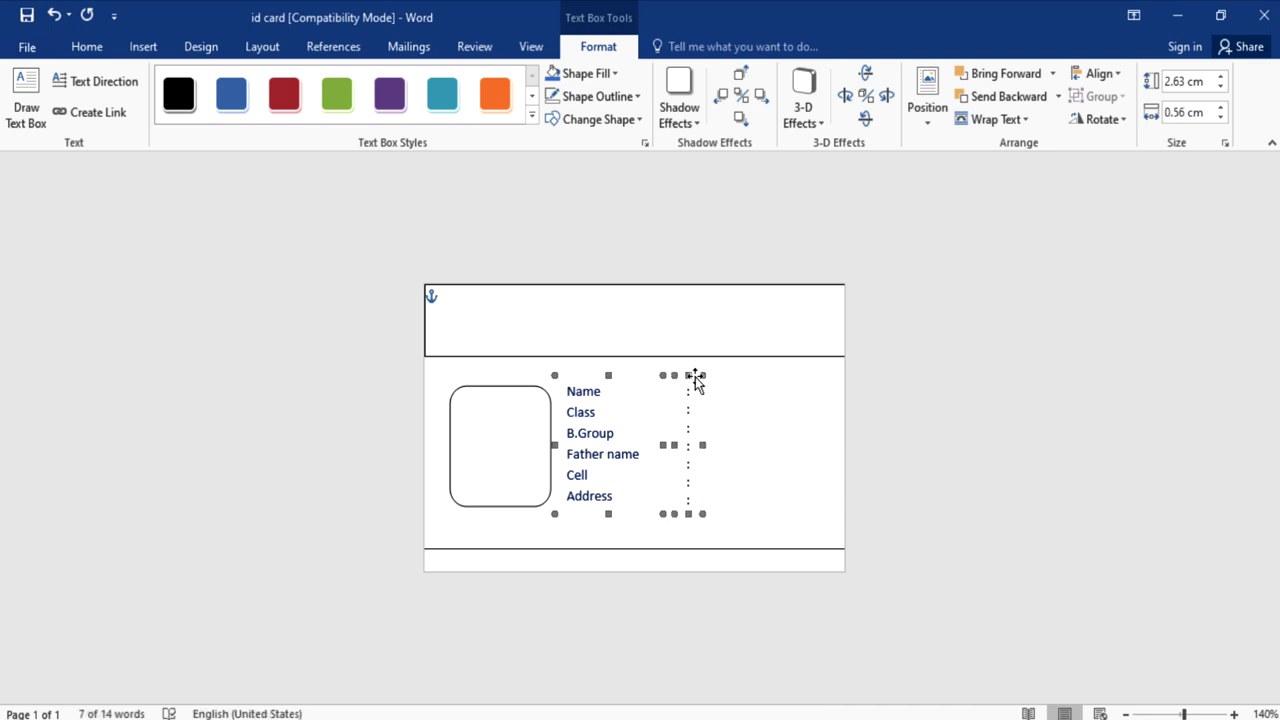
pyautogui.hotkey('ctrl', 'Left')
pyautogui.hotkey('ctrl', 'Left')
pyautogui.hotkey('ctrl', 'Left')
pyautogui.hotkey('ctrl', 'Left')
pyautogui.hotkey('ctrl', 'Left')
pyautogui.hotkey('ctrl', 'Left')
pyautogui.hotkey('ctrl', 'Left')
pyautogui.hotkey('ctrl', 'Left')
pyautogui.hotkey('ctrl', 'Left')
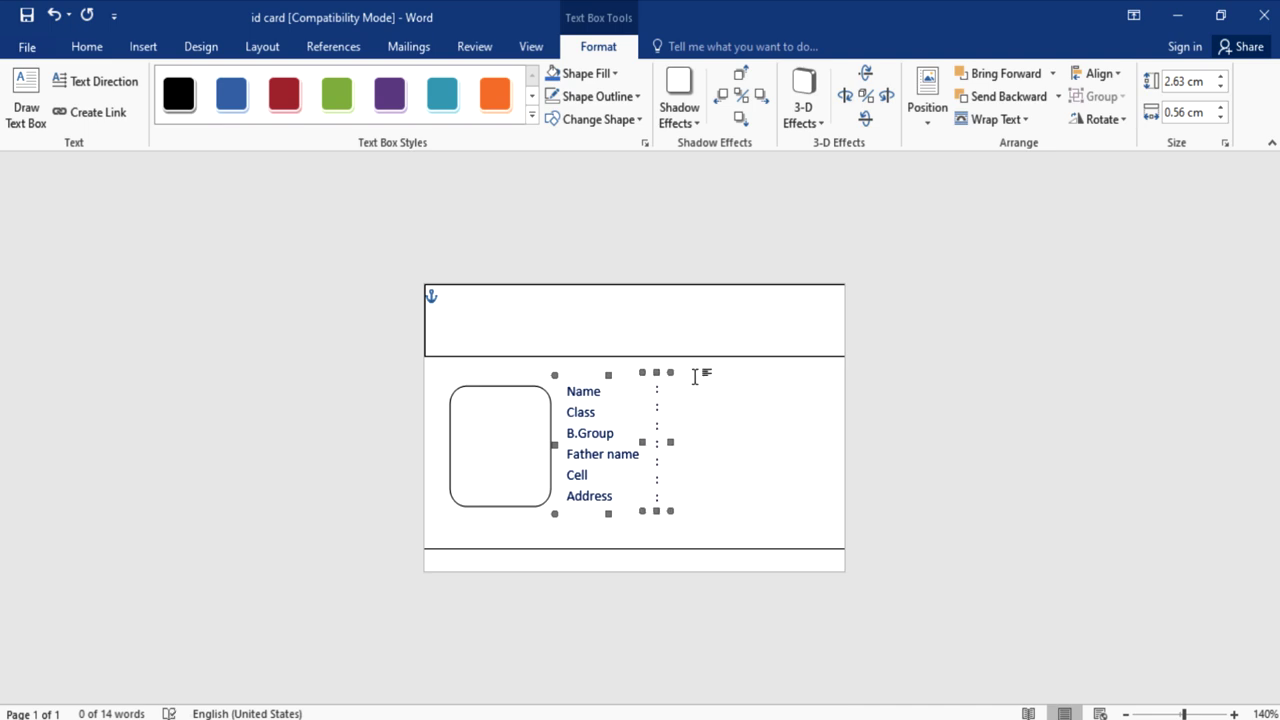
pyautogui.click(817, 437)
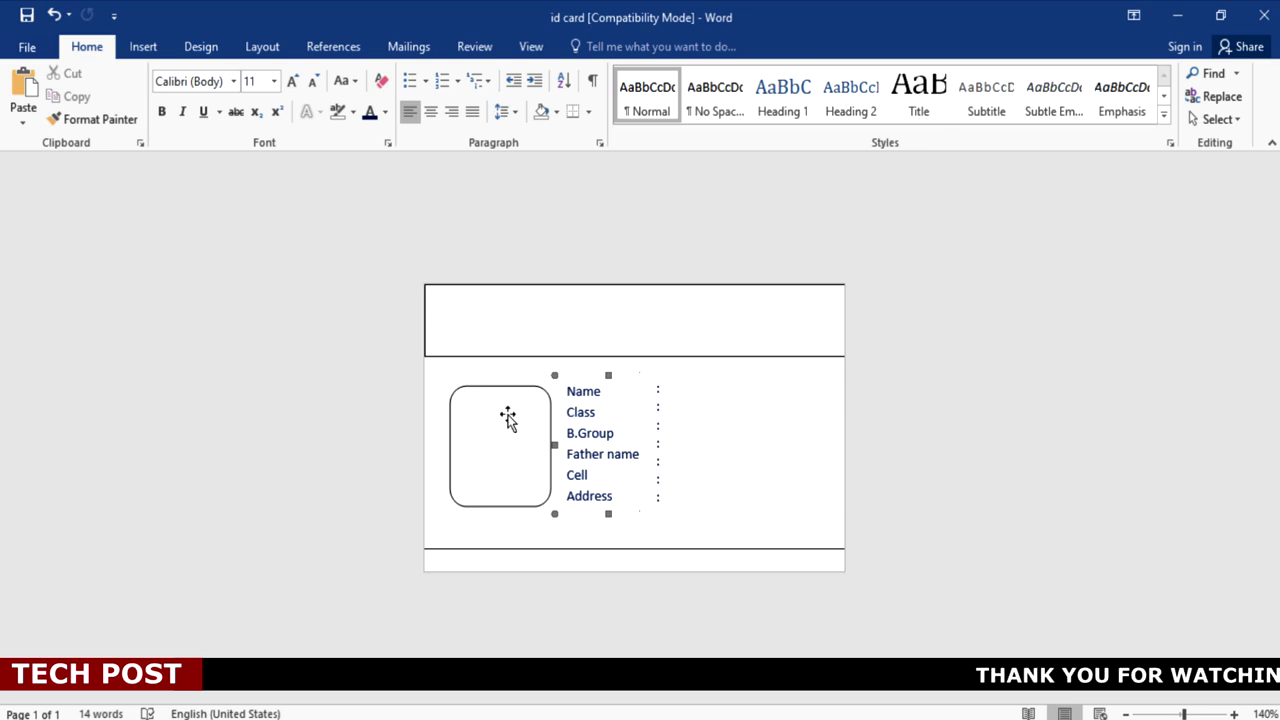
# Step: Fill the top header rectangle with Dark Blue
pyautogui.click(640, 314)
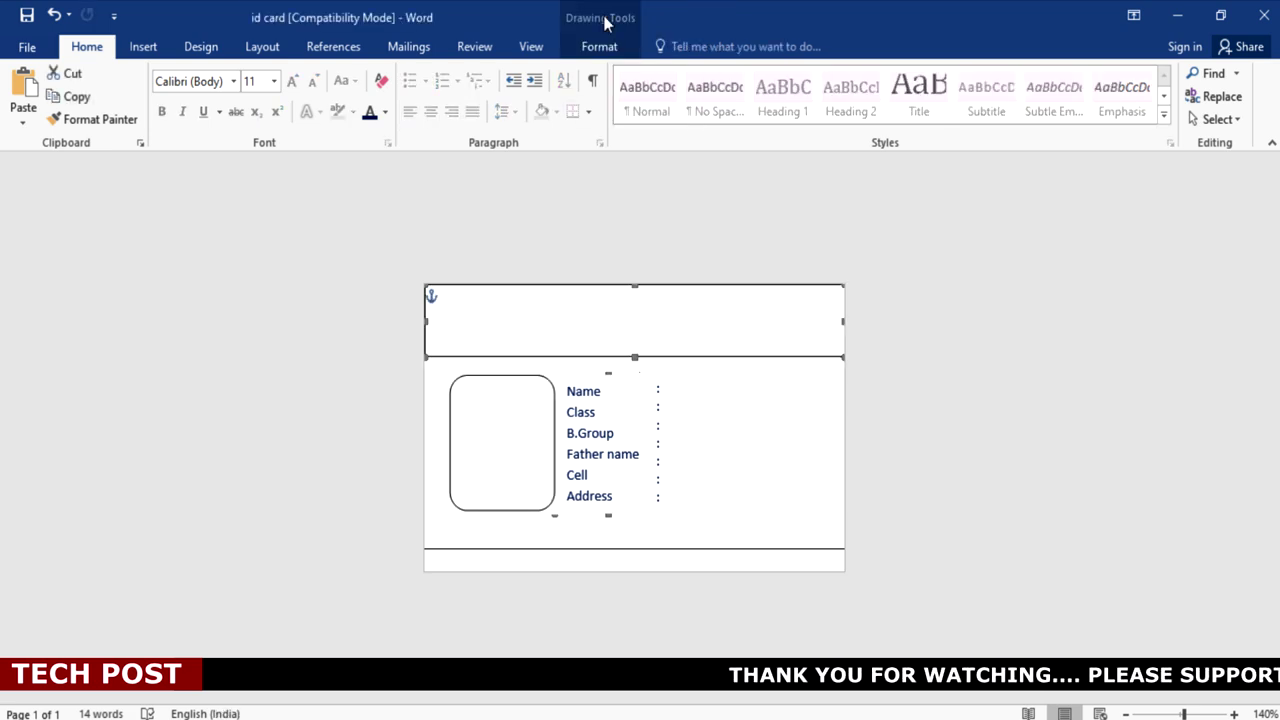
pyautogui.click(602, 42)
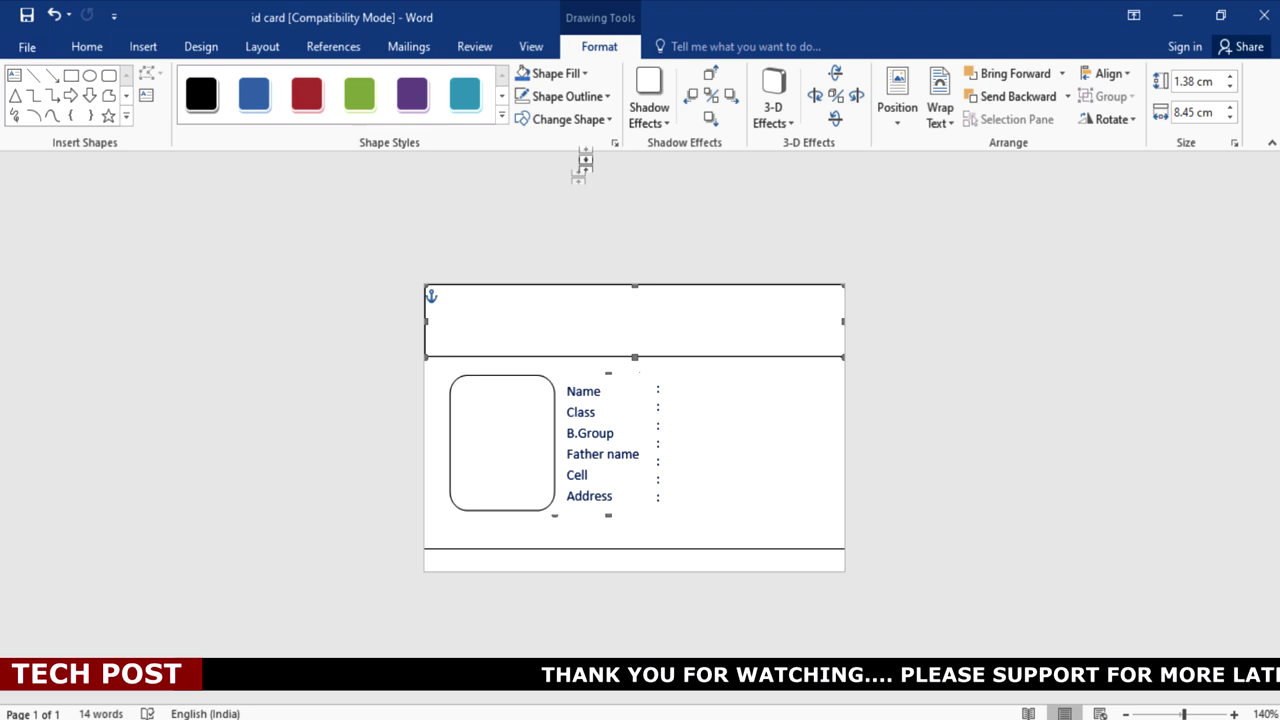
pyautogui.click(583, 78)
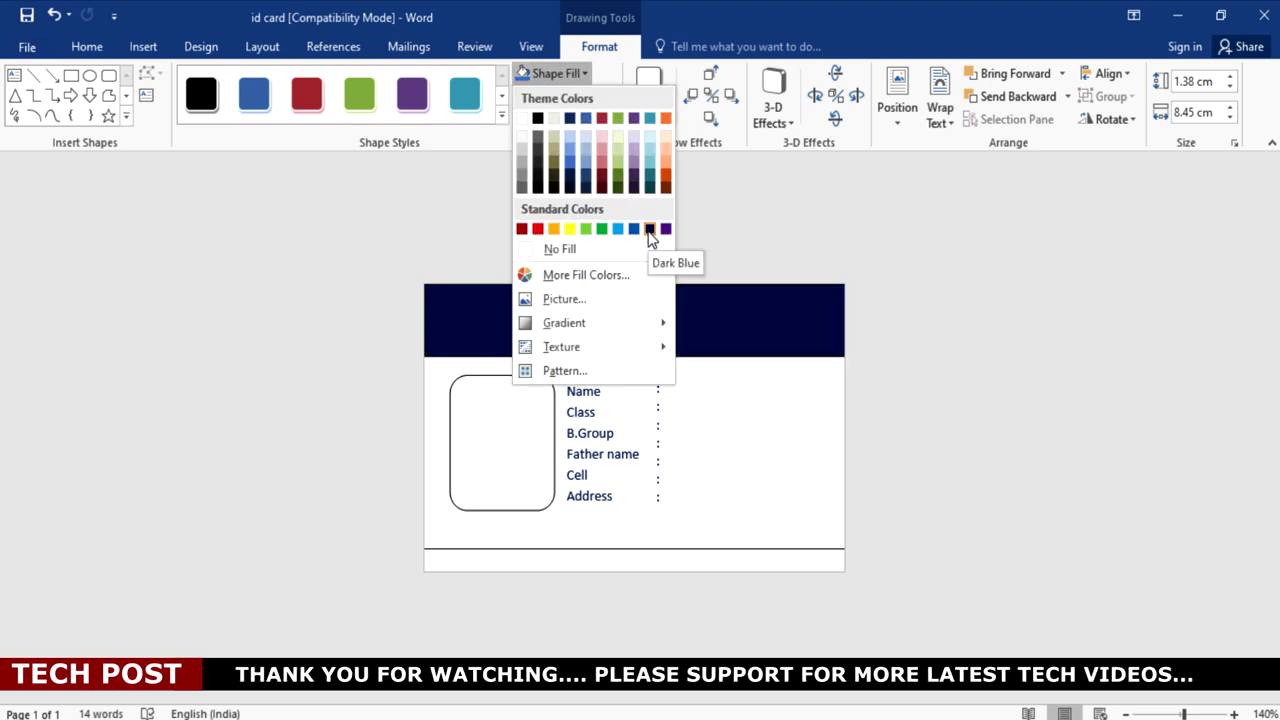
pyautogui.click(650, 229)
# Step: Give the bottom footer band an Orange, Accent 6, Darker 25% fill and outline
pyautogui.click(677, 548)
pyautogui.click(607, 96)
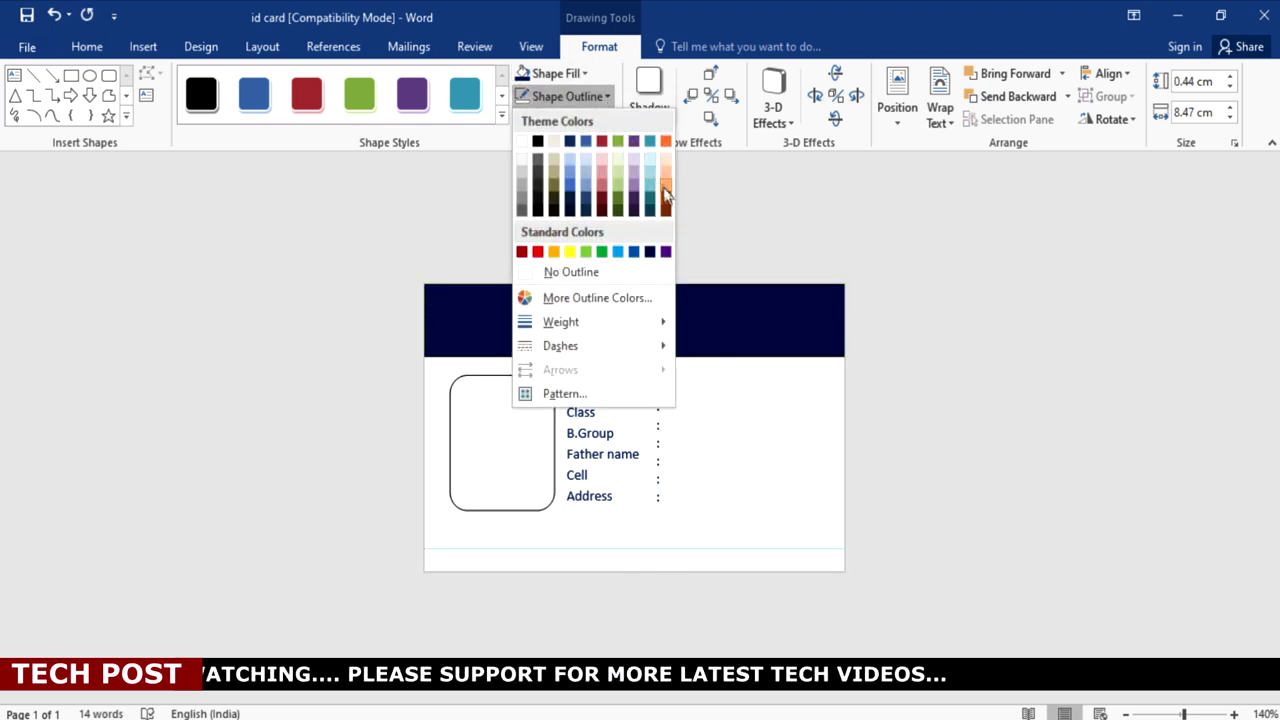
pyautogui.click(584, 73)
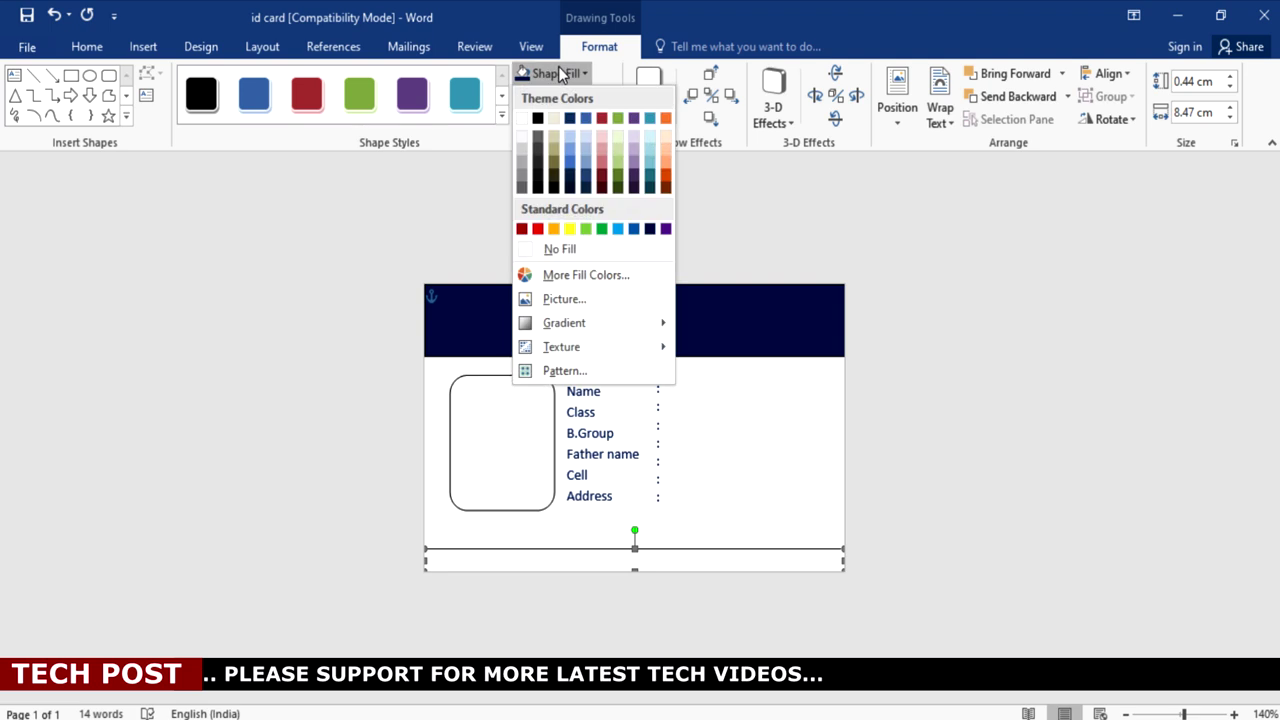
pyautogui.click(667, 180)
pyautogui.click(607, 97)
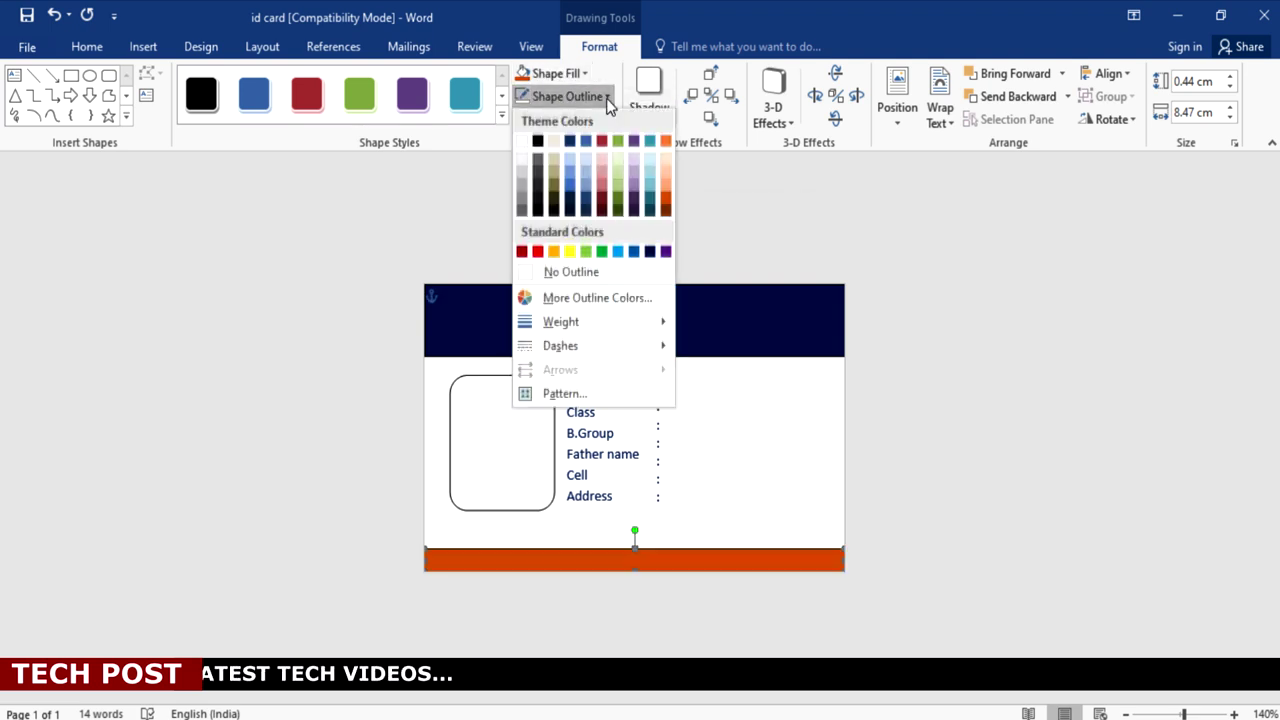
pyautogui.click(665, 201)
# Step: Draw a text box across the navy header for the school name ST.JOSEPH'S HR.SEC. SCHOOL
pyautogui.click(674, 300)
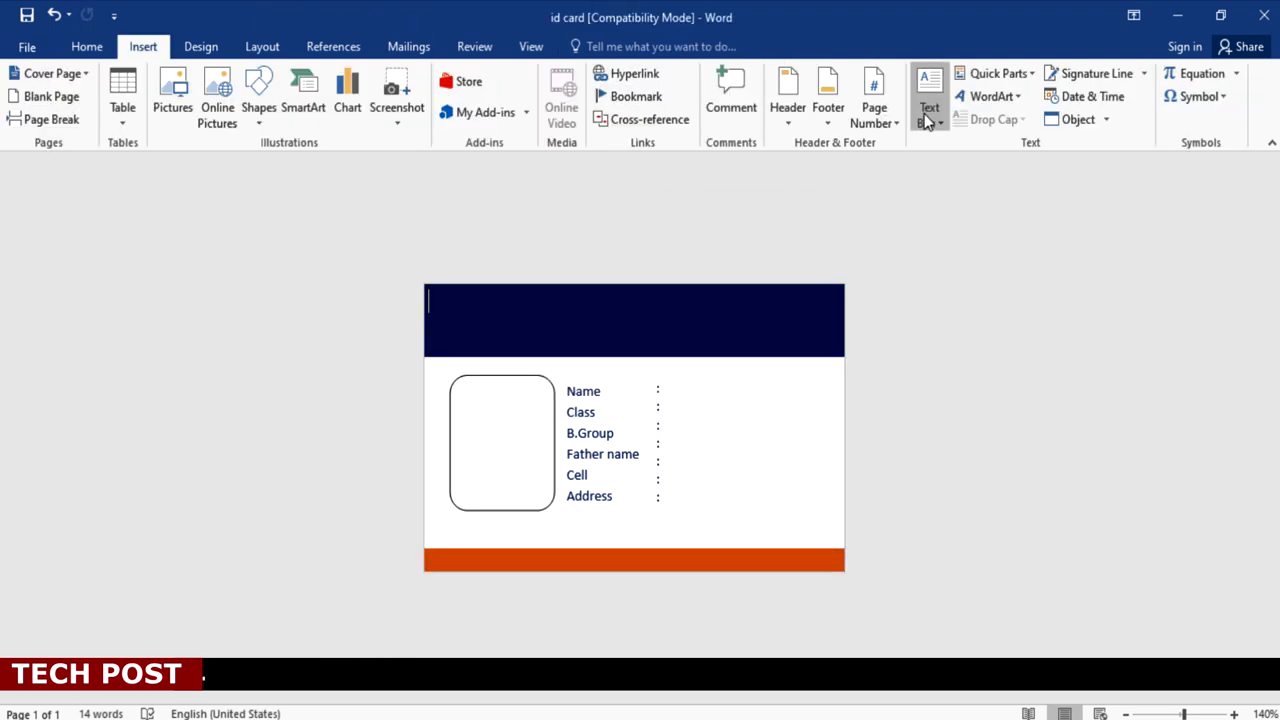
pyautogui.click(926, 120)
pyautogui.click(911, 648)
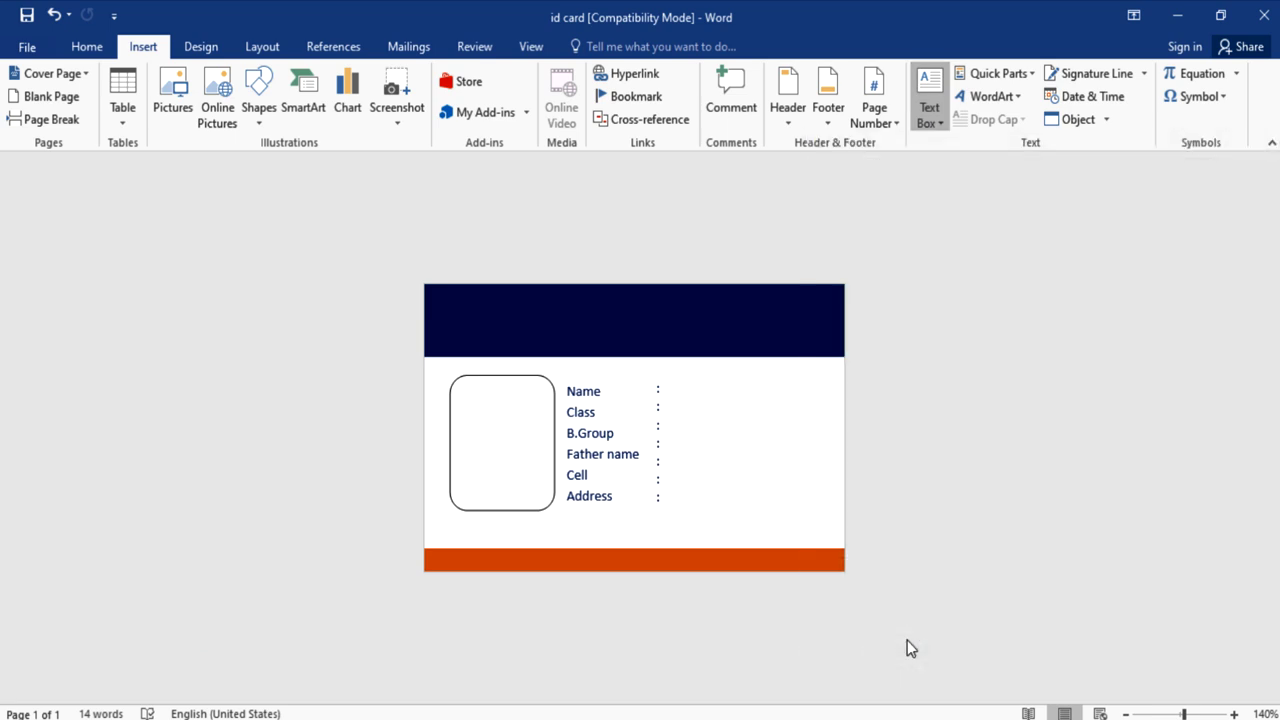
pyautogui.moveTo(503, 303); pyautogui.dragTo(797, 338)
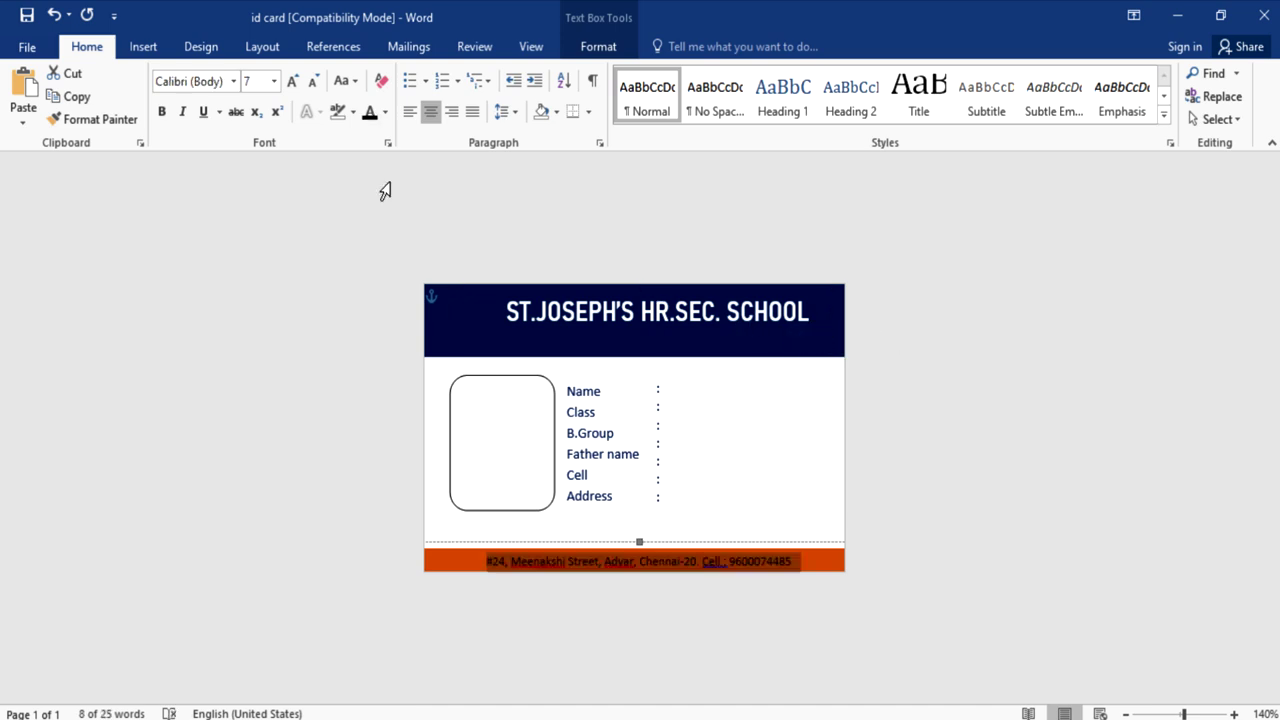
# Step: Make the school's address and phone number in the orange footer bold
pyautogui.click(161, 111)
pyautogui.click(920, 531)
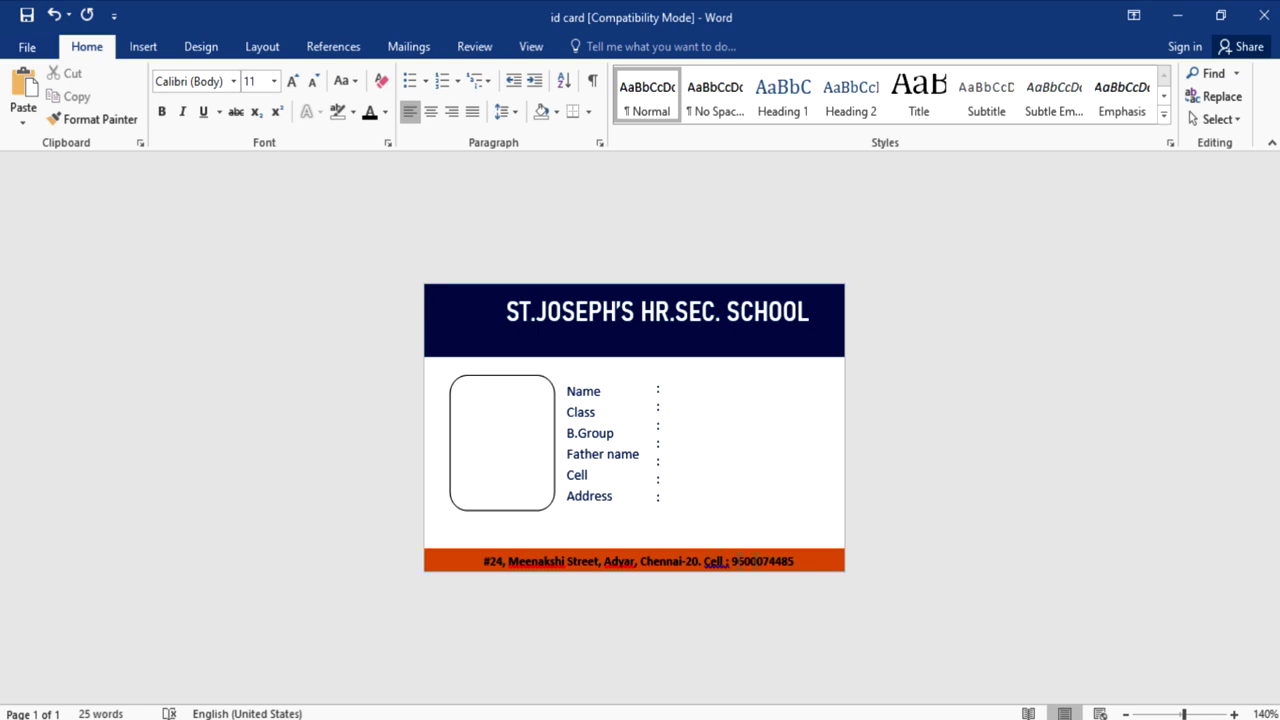
pyautogui.click(762, 551)
pyautogui.click(762, 546)
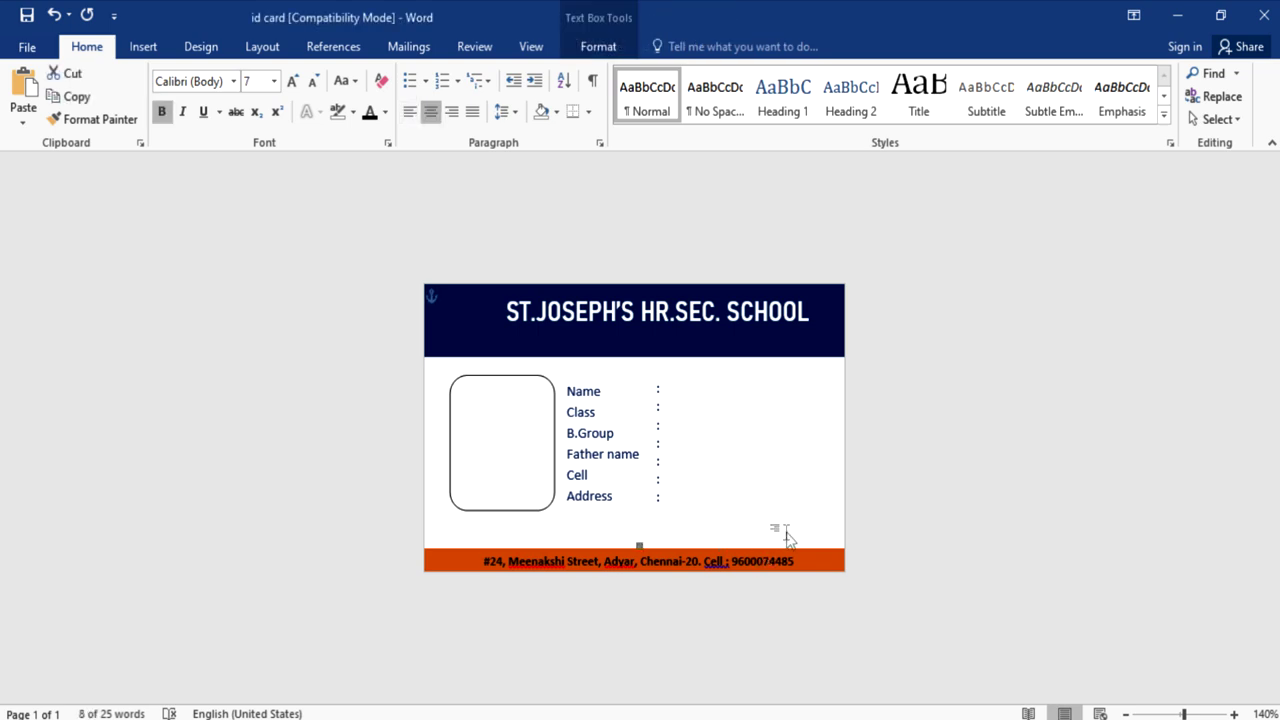
pyautogui.click(924, 419)
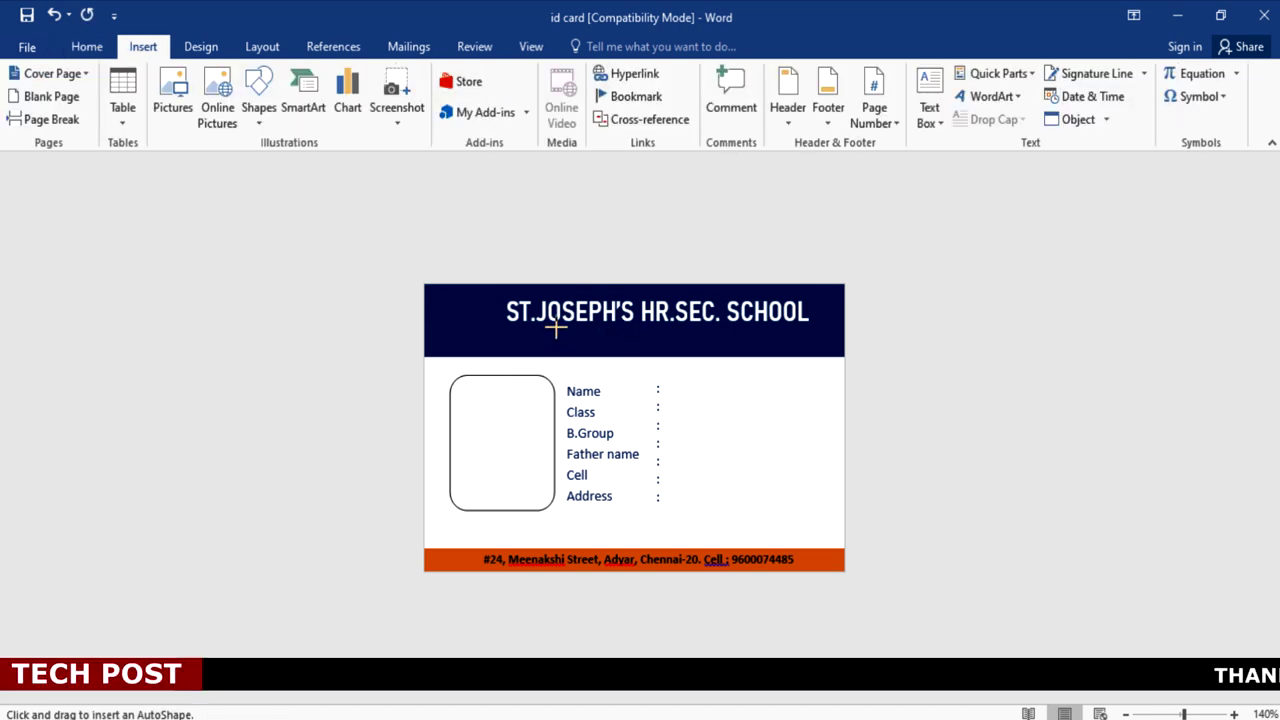
# Step: Draw a thin rectangle beneath the school name and fill it yellow
pyautogui.moveTo(555, 331); pyautogui.dragTo(752, 352)
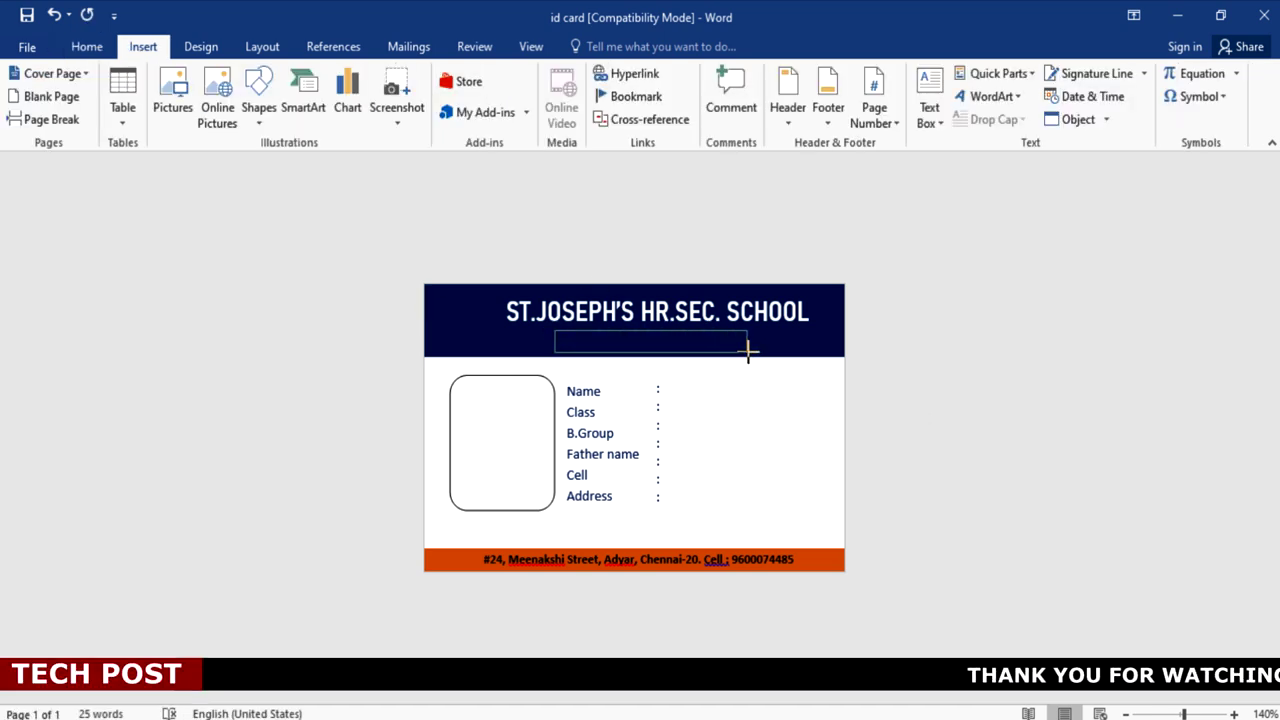
pyautogui.moveTo(750, 352); pyautogui.dragTo(733, 343)
pyautogui.hotkey('ctrl', 'z')
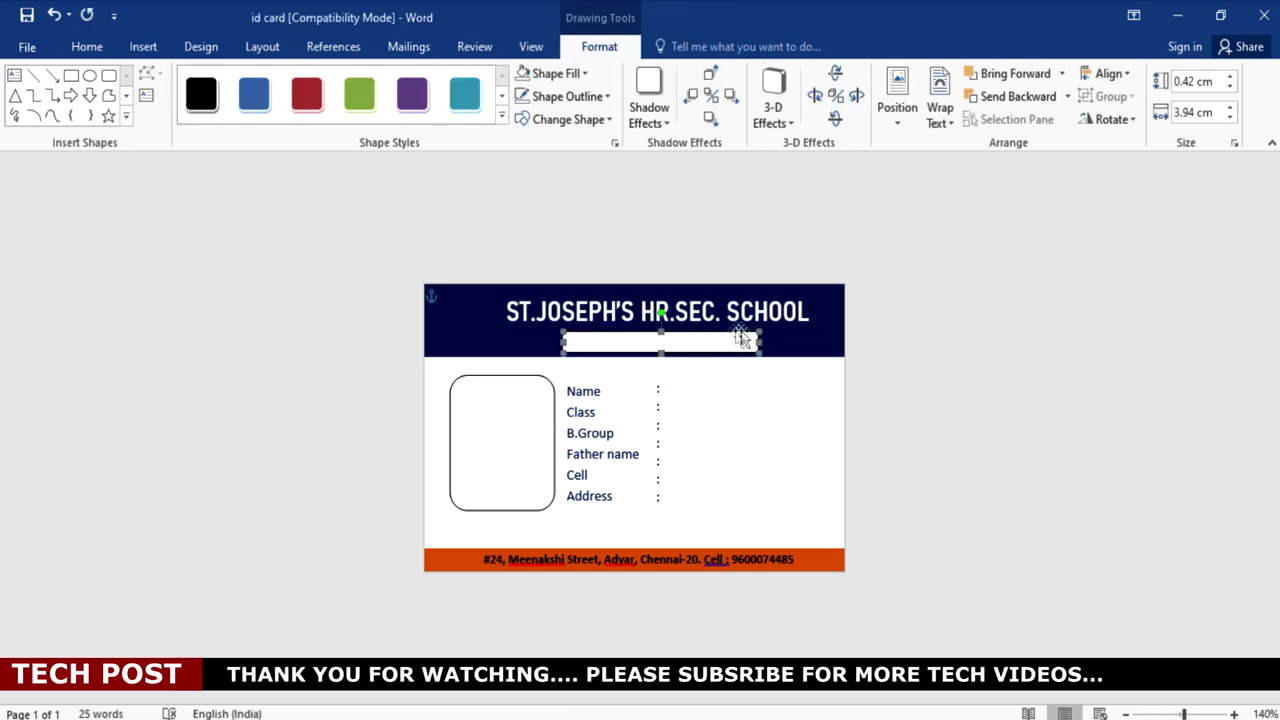
pyautogui.click(577, 74)
pyautogui.click(569, 229)
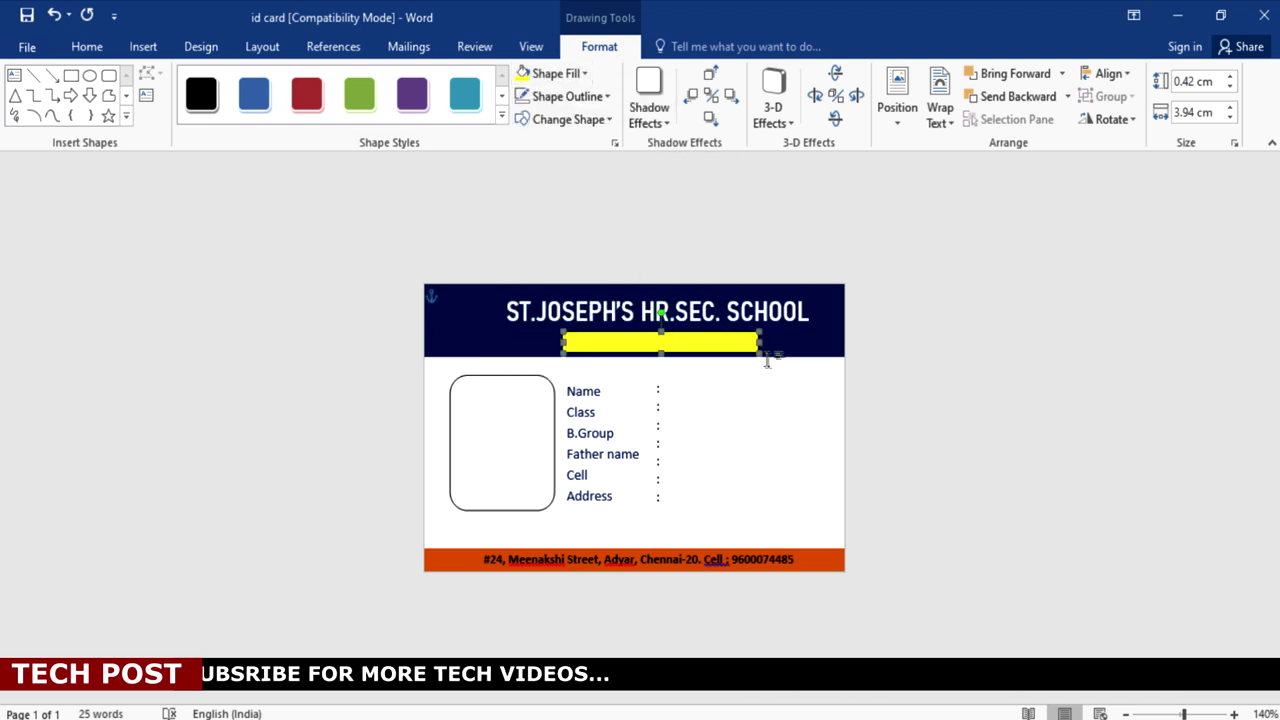
pyautogui.click(712, 395)
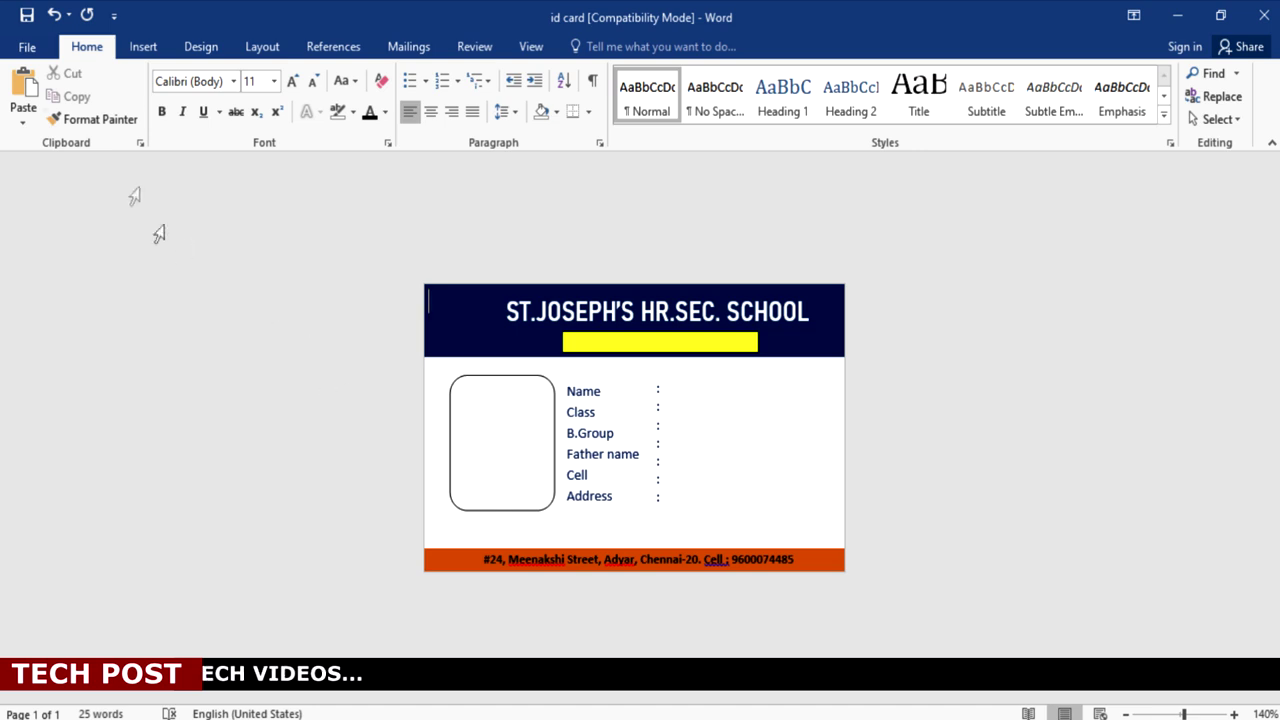
# Step: Add a bold IDENTITY CARD text box and place it on the yellow bar
pyautogui.click(143, 46)
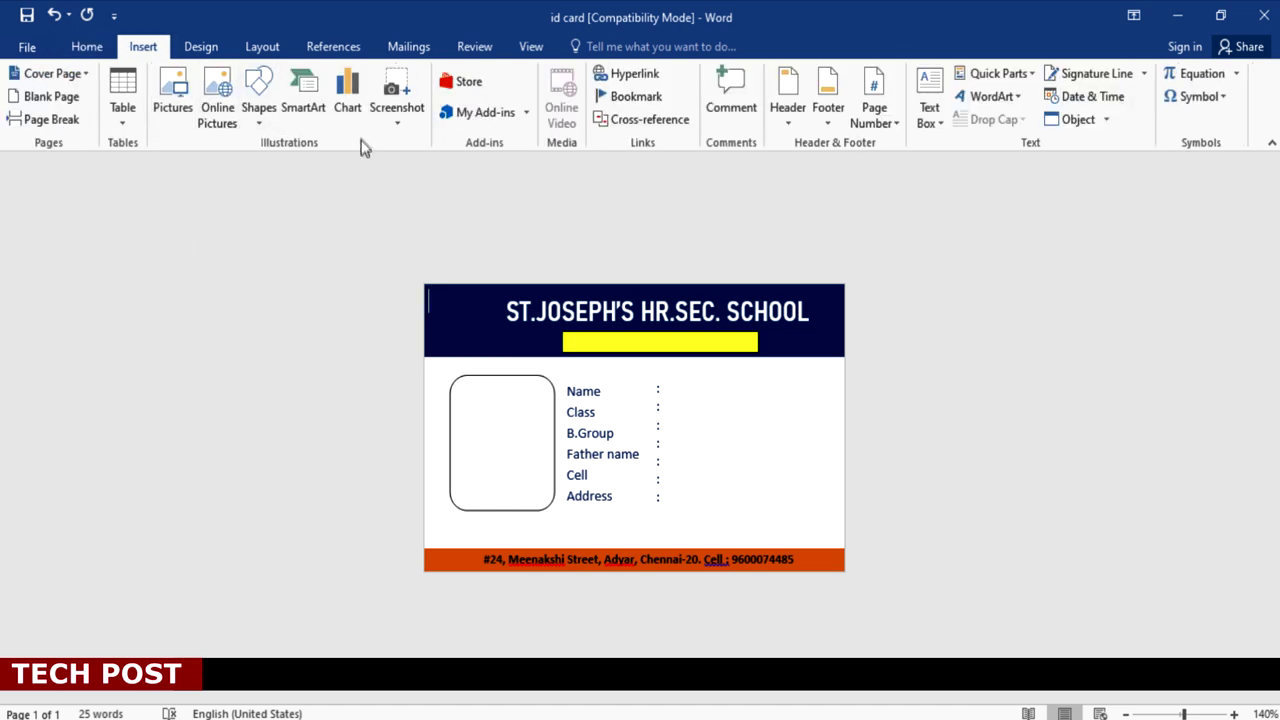
pyautogui.click(929, 110)
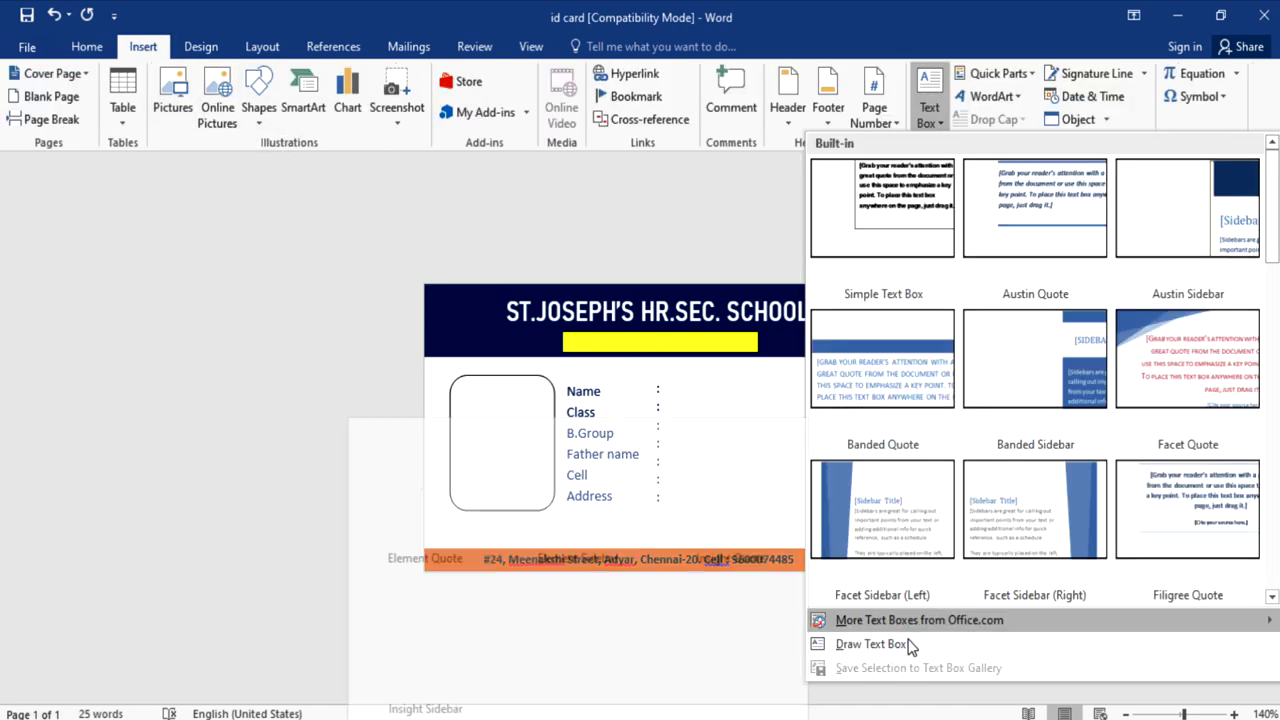
pyautogui.click(900, 645)
pyautogui.moveTo(594, 365); pyautogui.dragTo(813, 422)
pyautogui.write('IDENTITY CARD')
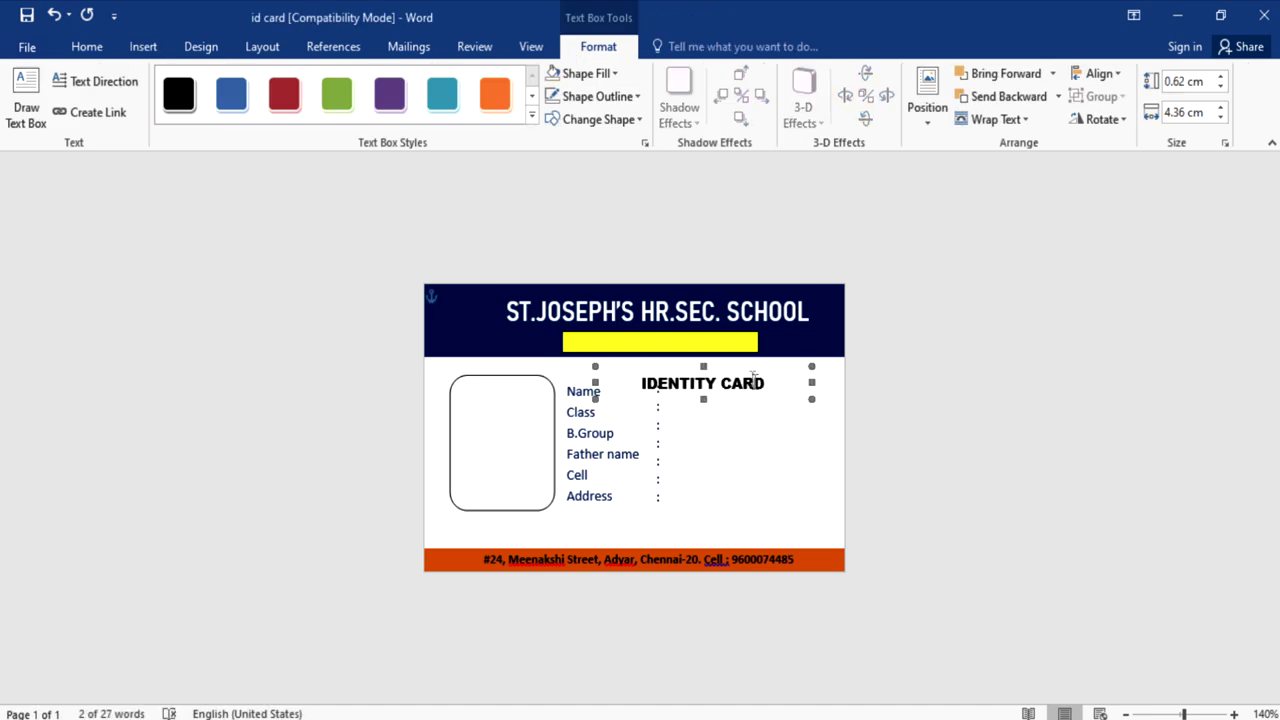
pyautogui.moveTo(678, 328); pyautogui.dragTo(679, 331)
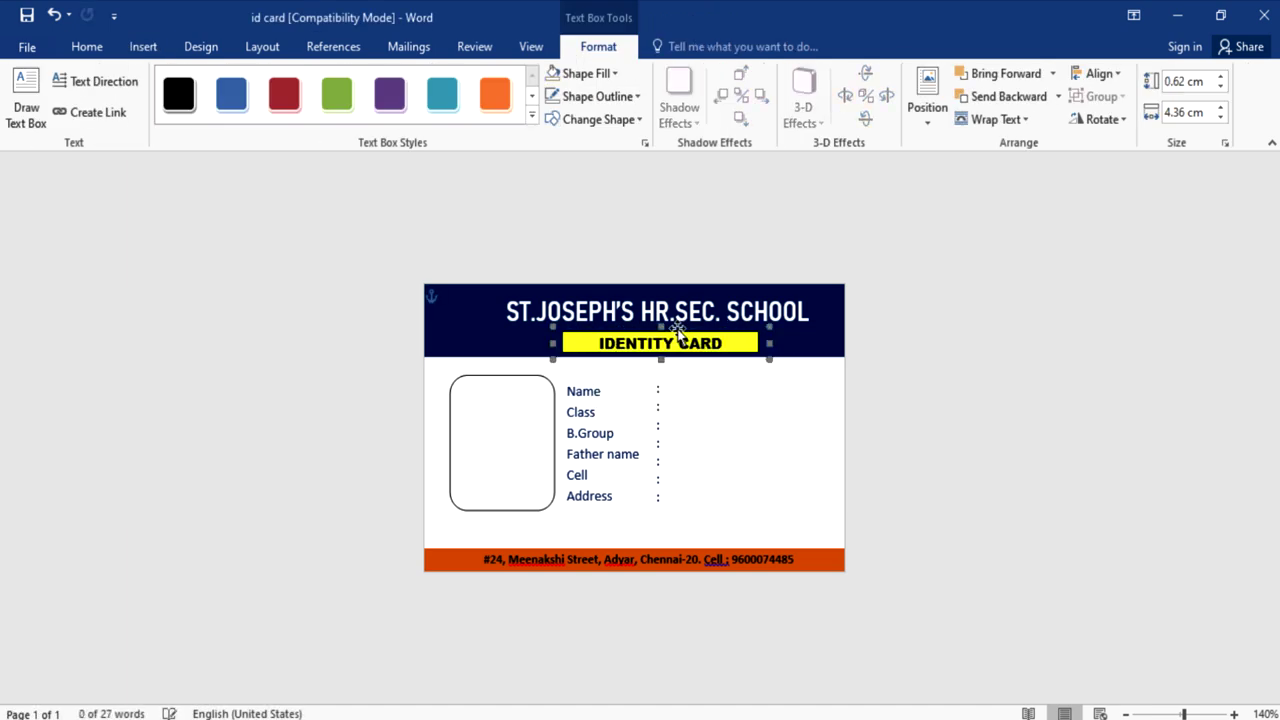
pyautogui.hotkey('ctrl', 'z')
pyautogui.hotkey('ctrl', 'y')
pyautogui.click(763, 443)
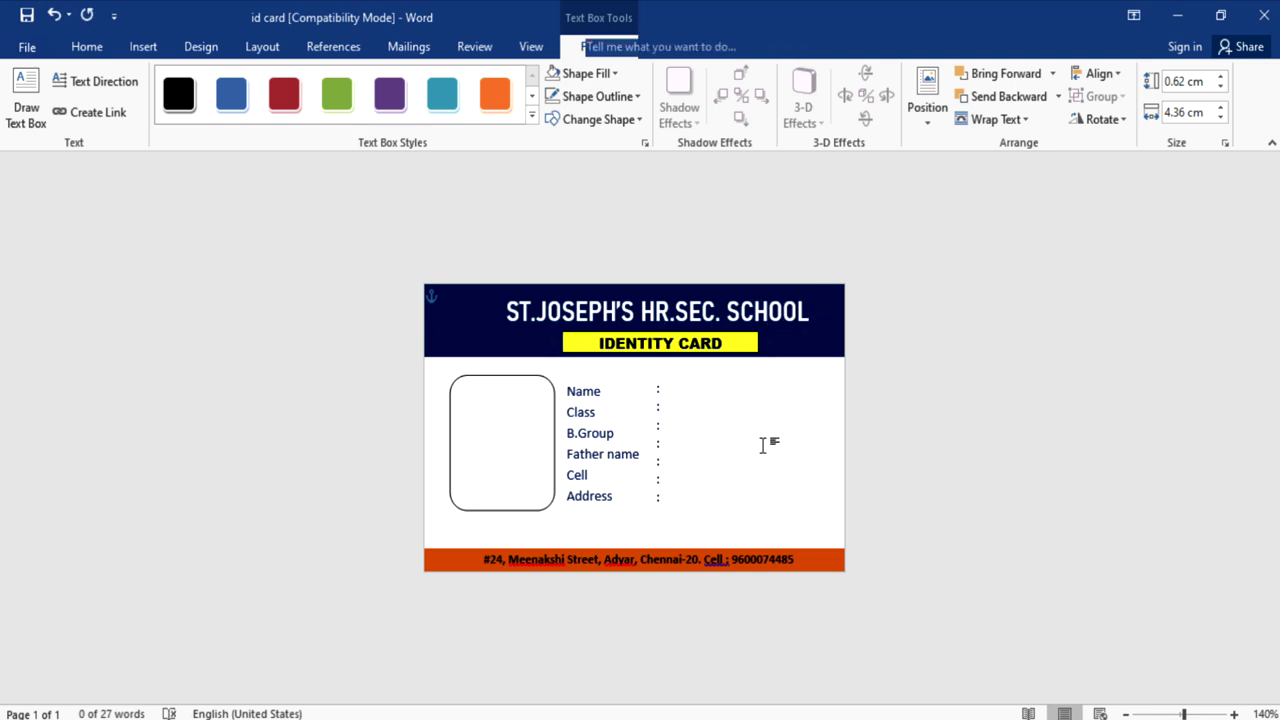
pyautogui.click(451, 325)
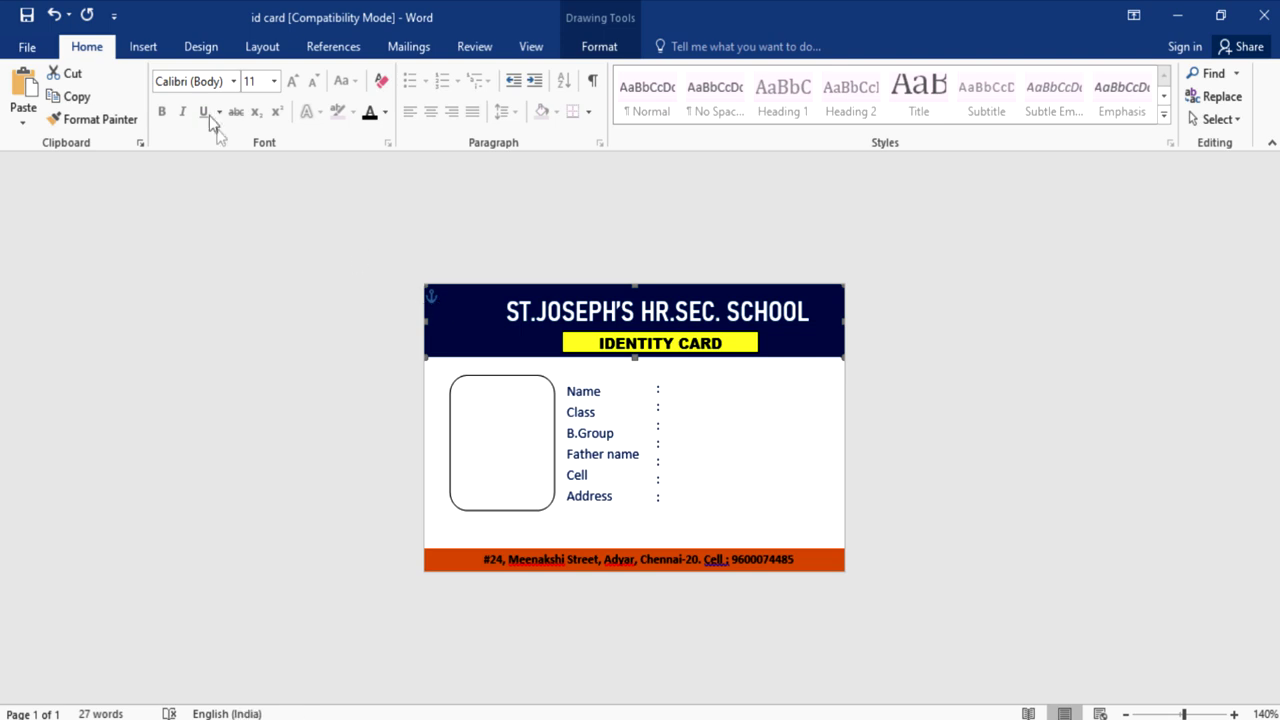
# Step: Insert the SJC_logo picture from the Desktop into the card
pyautogui.click(145, 47)
pyautogui.click(176, 90)
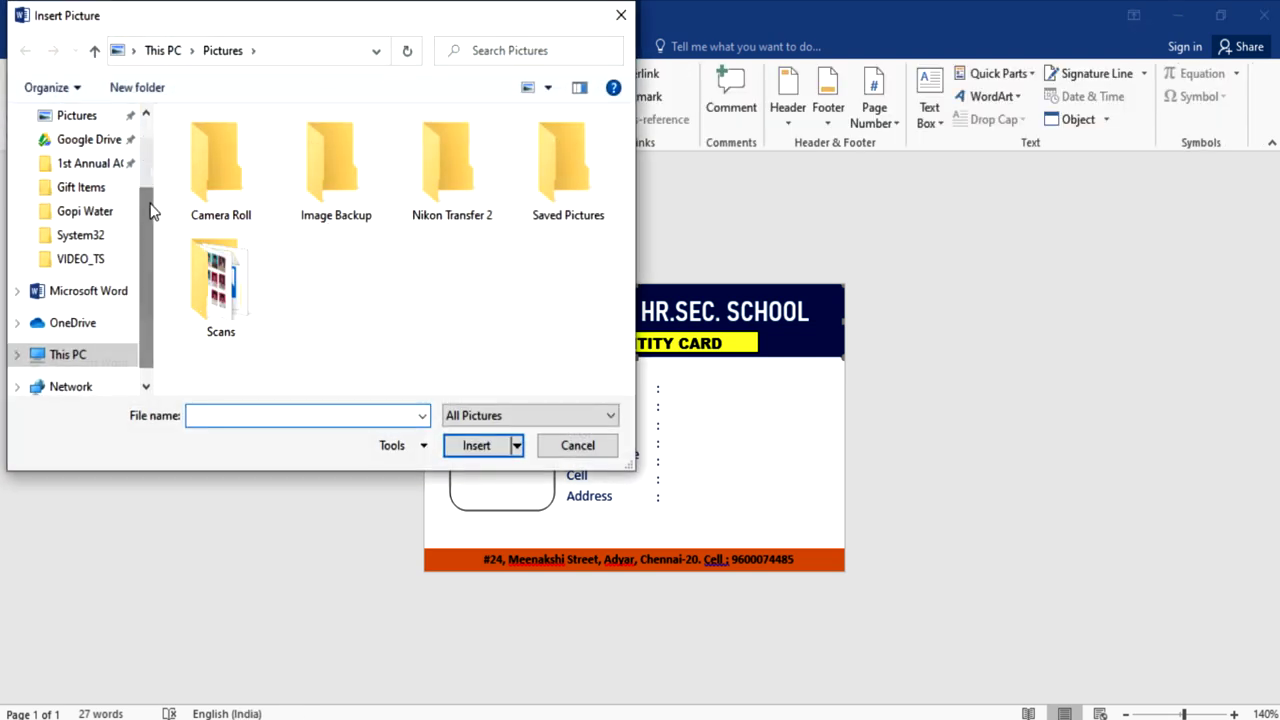
pyautogui.scroll(2, 150, 200)
pyautogui.click(100, 157)
pyautogui.doubleClick(335, 280)
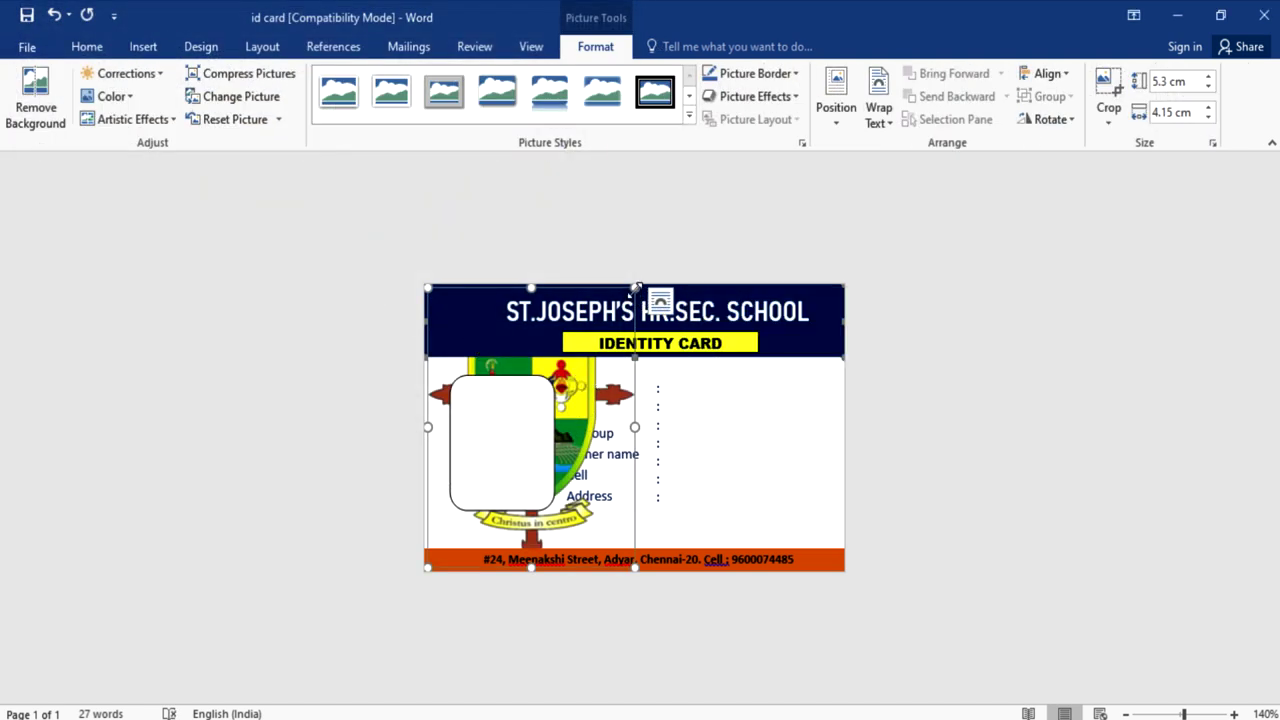
# Step: Shrink the logo, set Top and Bottom wrapping, and move it to the header's top-left
pyautogui.moveTo(634, 287); pyautogui.dragTo(548, 386)
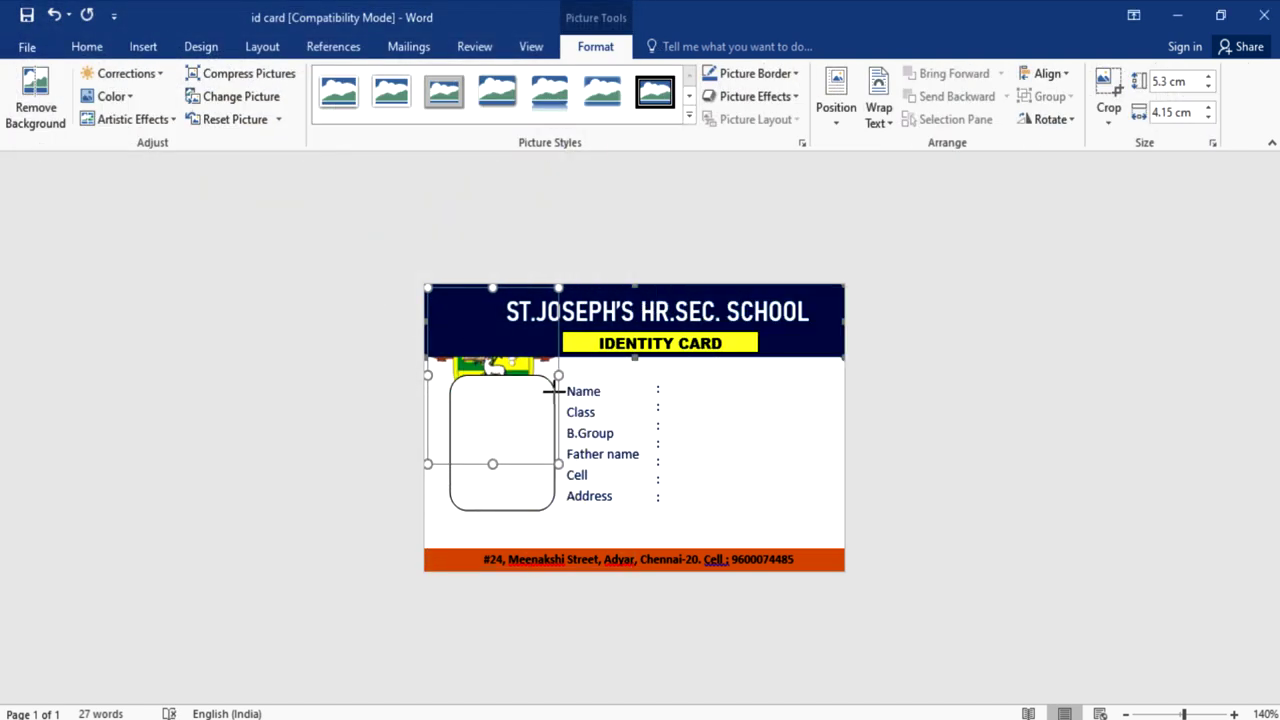
pyautogui.click(879, 110)
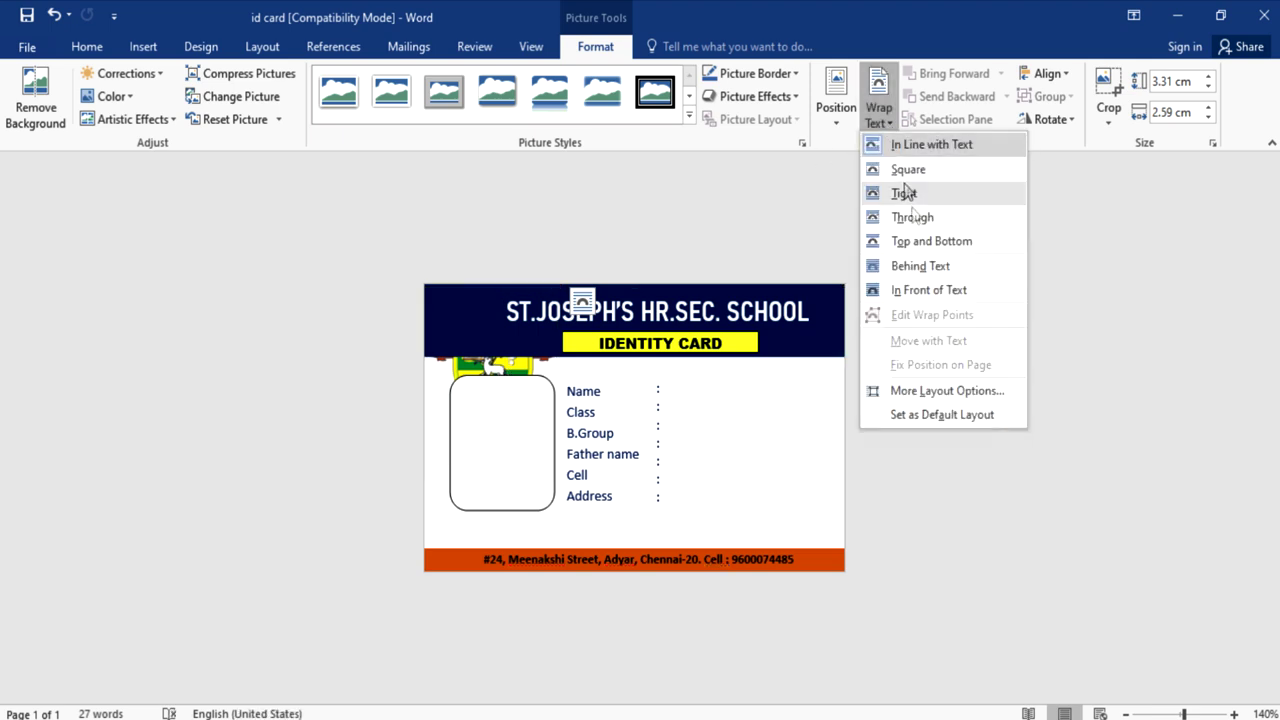
pyautogui.click(931, 245)
pyautogui.moveTo(561, 287); pyautogui.dragTo(504, 369)
pyautogui.moveTo(481, 323)
pyautogui.mouseDown()
pyautogui.moveTo(499, 290)
pyautogui.moveTo(468, 320)
pyautogui.mouseUp()
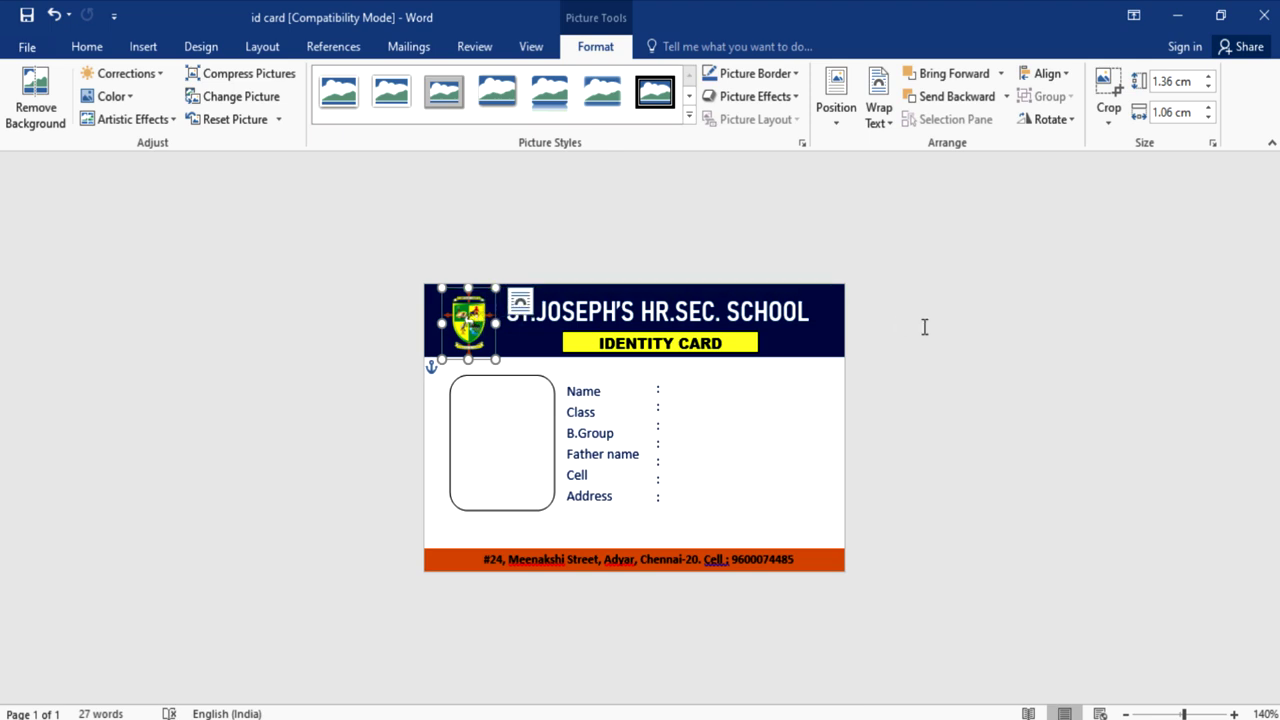
pyautogui.hotkey('ctrl', 'z')
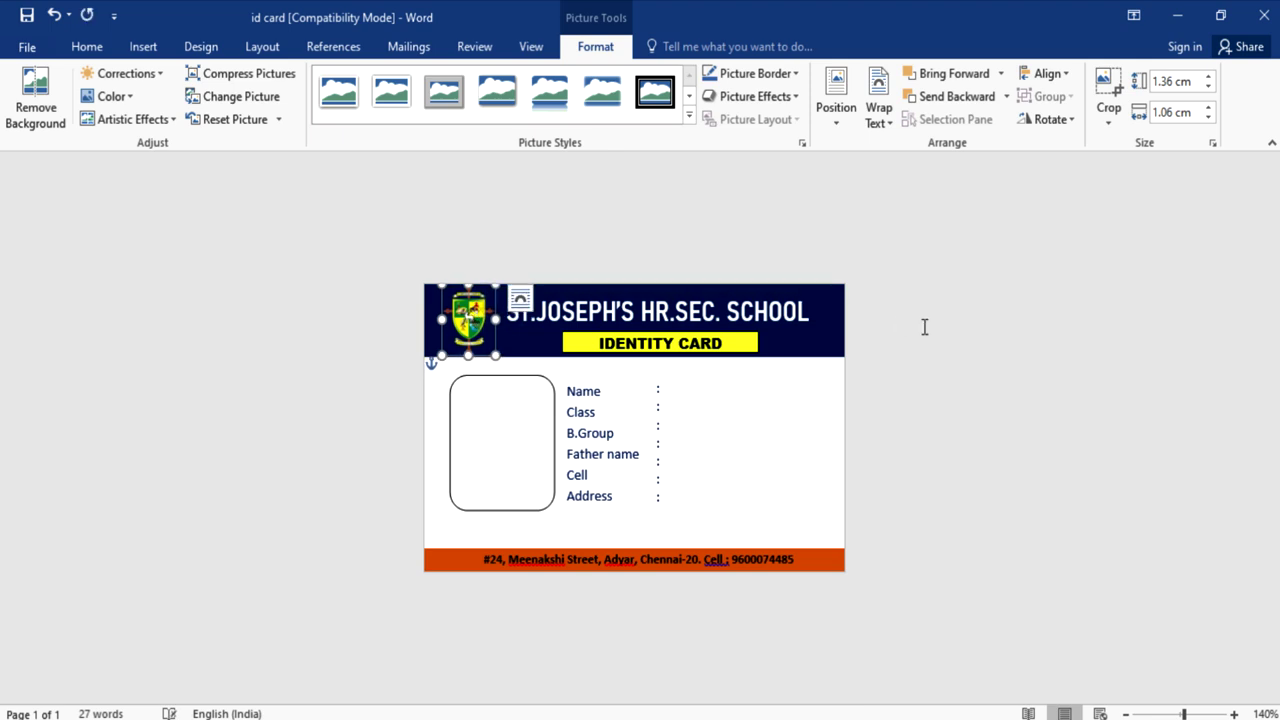
# Step: Type the Authorised Signatory caption and correct its misspelling to Signatory
pyautogui.click(766, 446)
pyautogui.write('Authorised S')
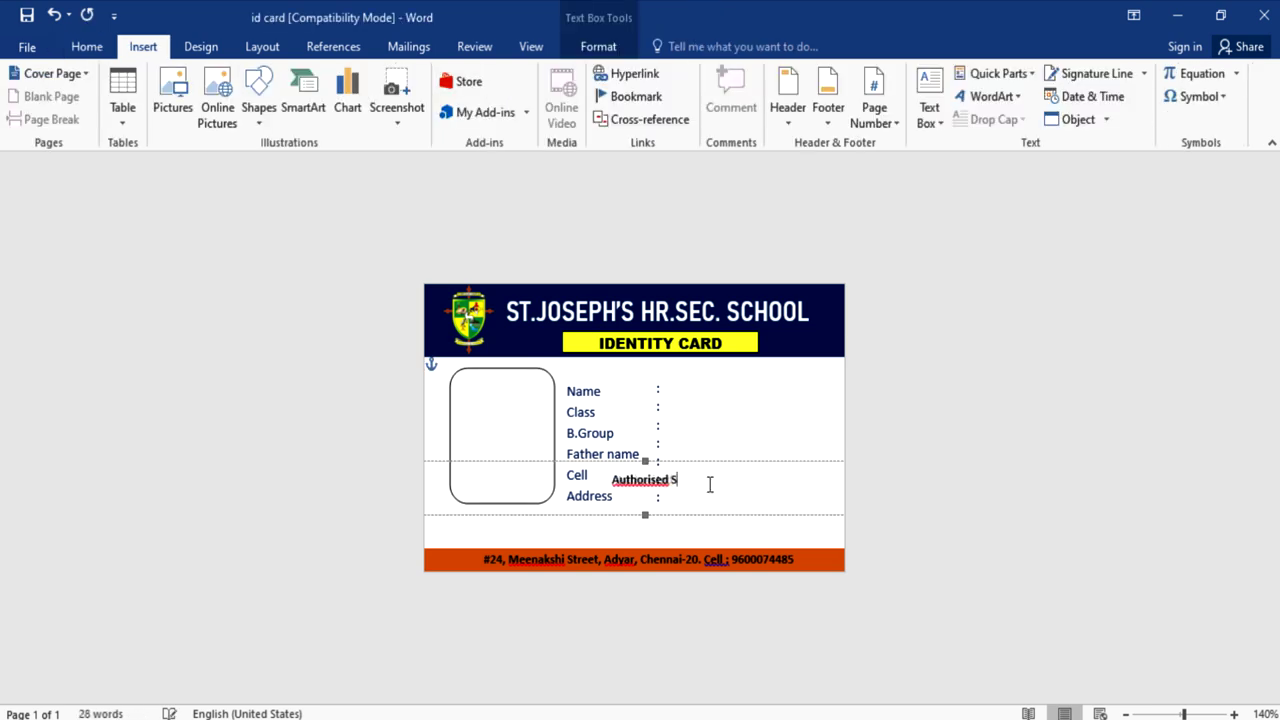
pyautogui.write('ignotry')
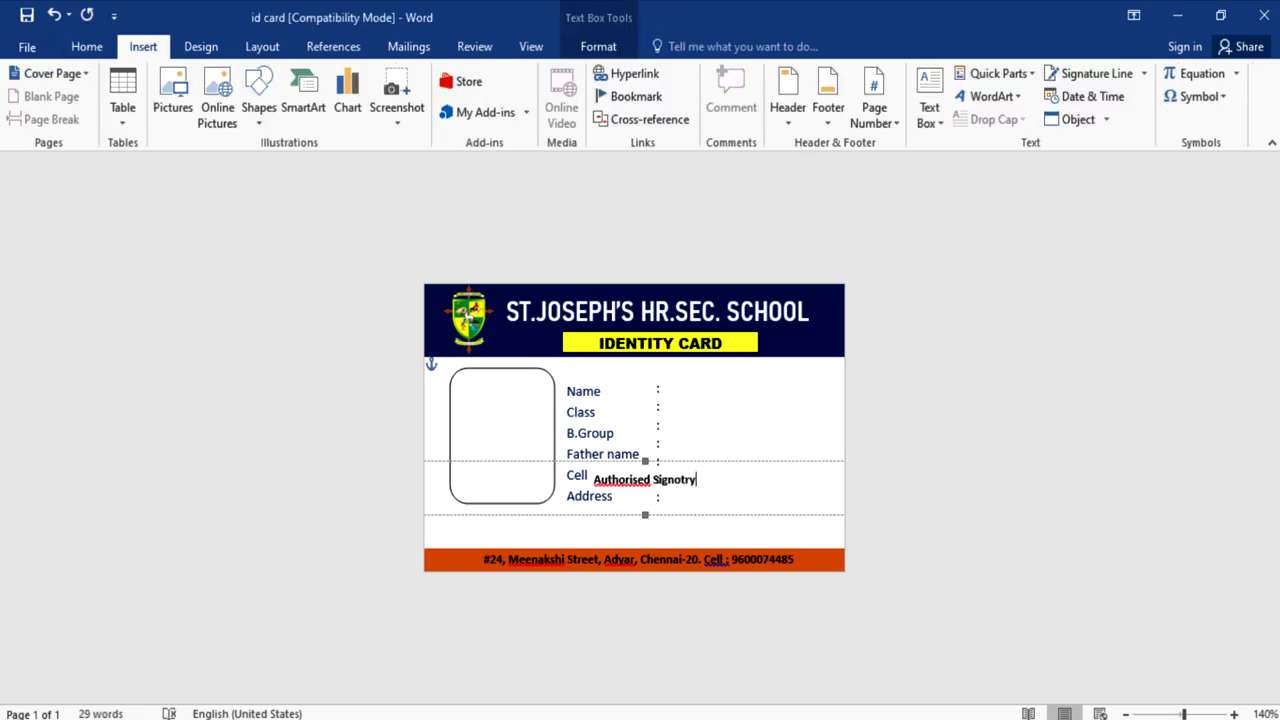
pyautogui.rightClick(680, 482)
pyautogui.click(751, 294)
pyautogui.rightClick(636, 486)
pyautogui.press('Escape')
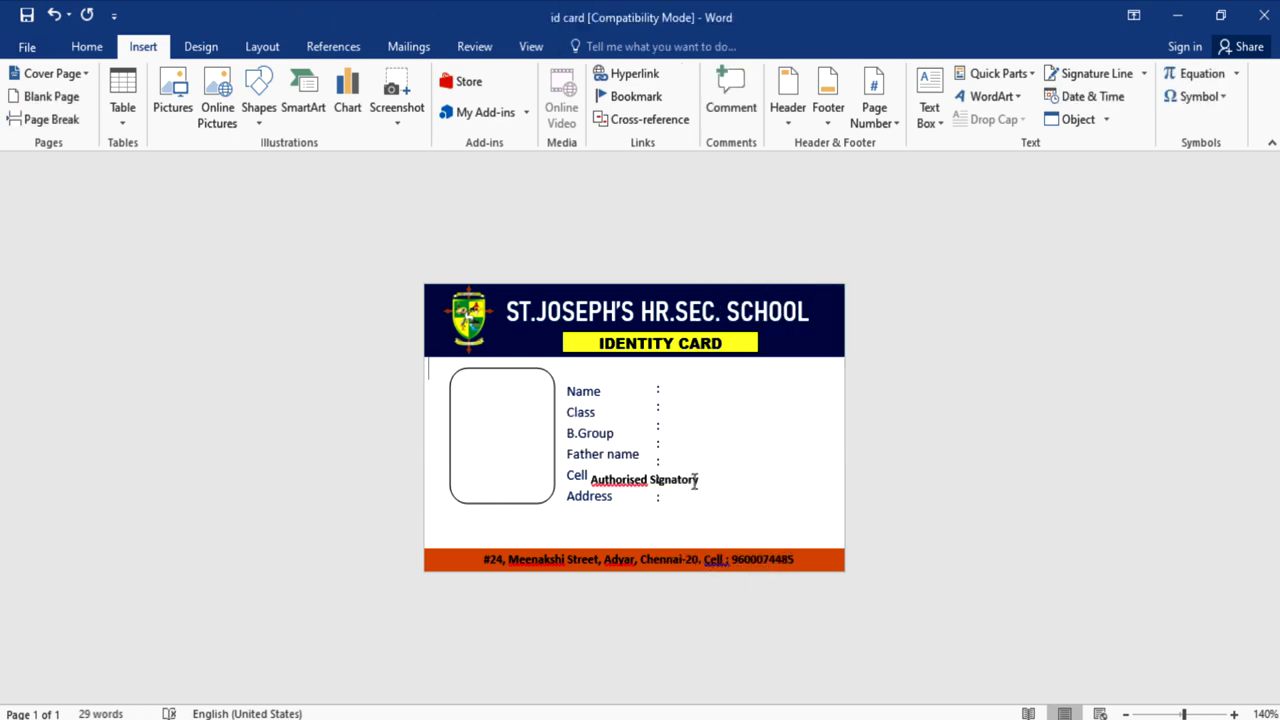
# Step: Colour the Authorised Signatory text red
pyautogui.click(385, 113)
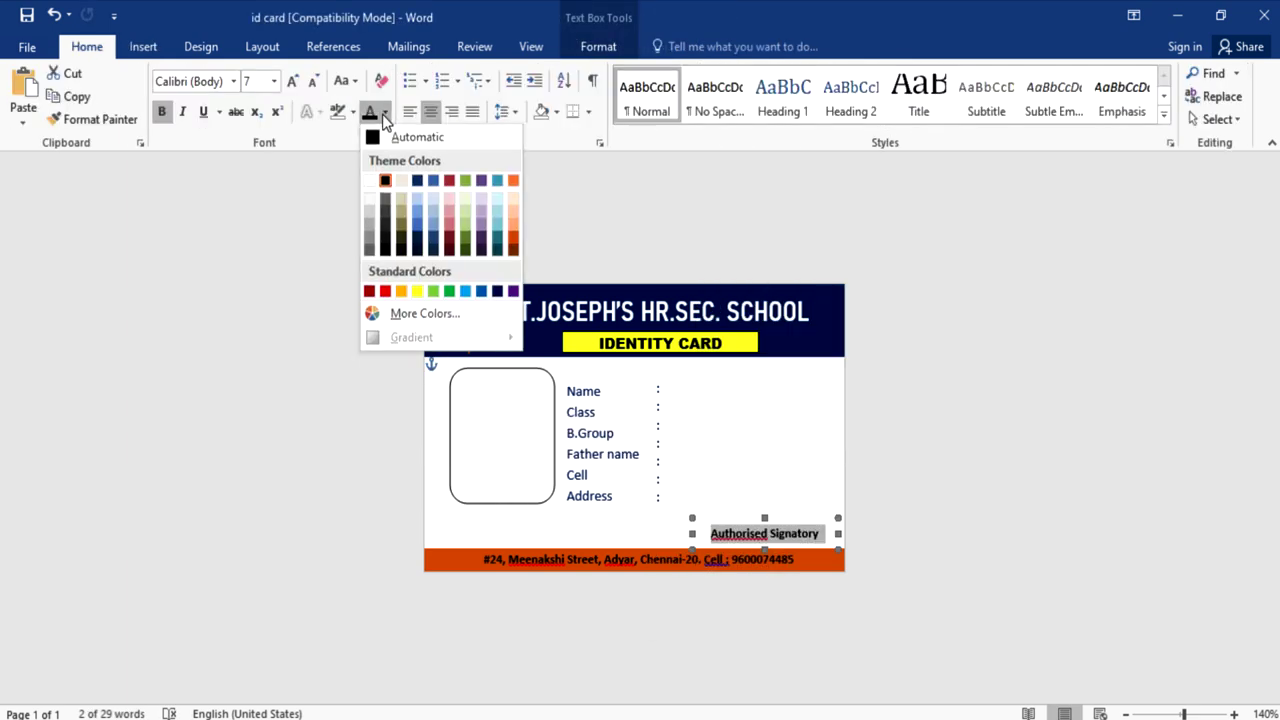
pyautogui.click(385, 291)
pyautogui.click(829, 364)
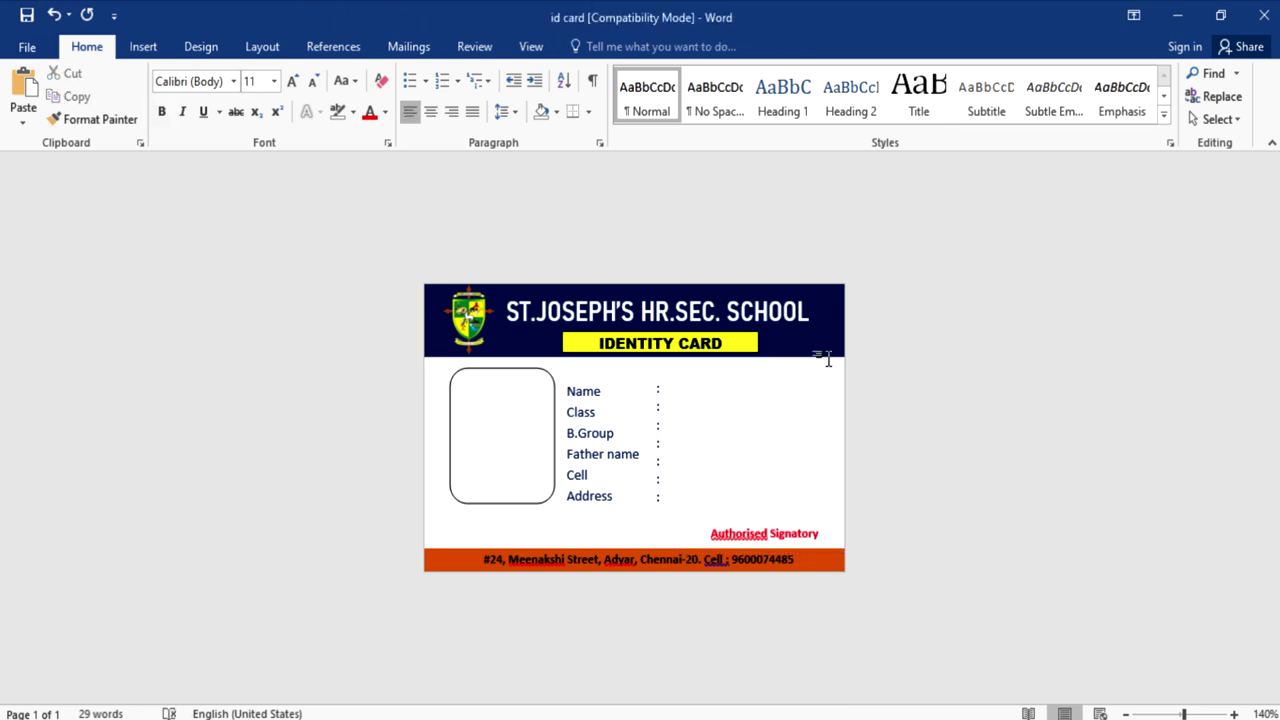
pyautogui.click(528, 460)
pyautogui.click(880, 390)
# Step: Insert the signature picture into the card
pyautogui.click(337, 35)
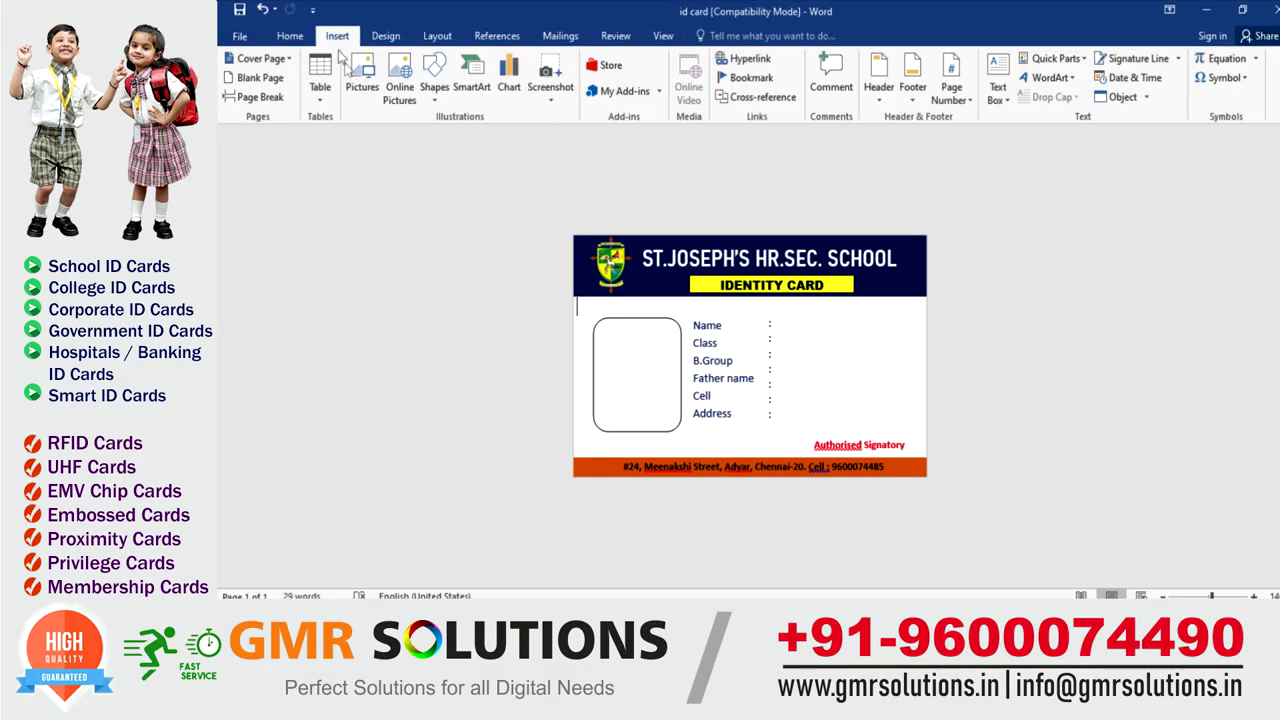
pyautogui.click(362, 82)
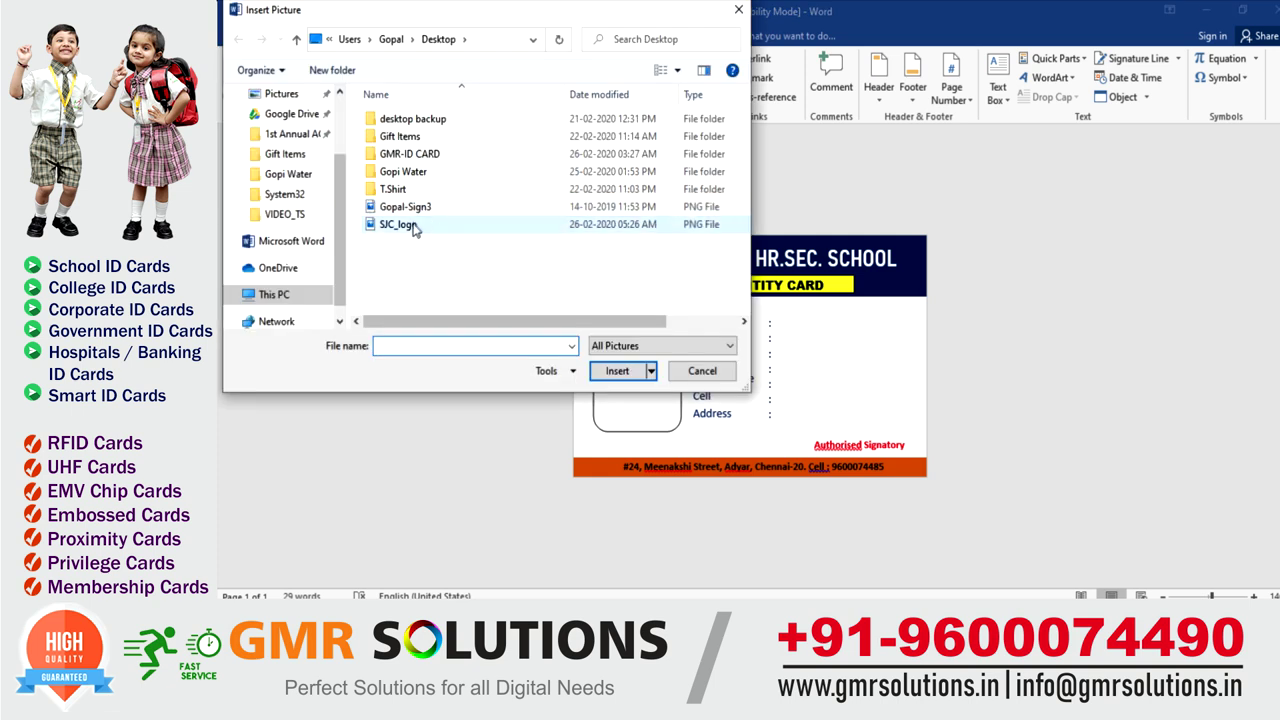
pyautogui.doubleClick(425, 208)
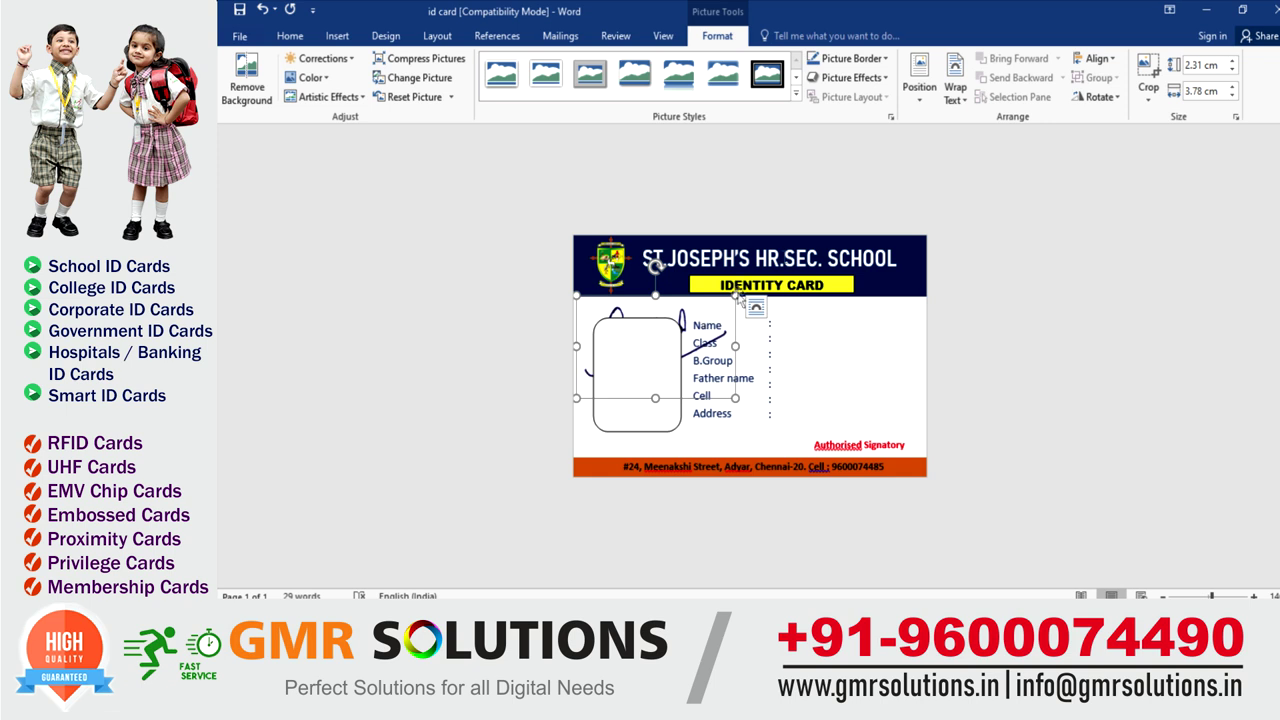
# Step: Float the signature in front of text, shrink it, and place it above Authorised Signatory
pyautogui.click(957, 92)
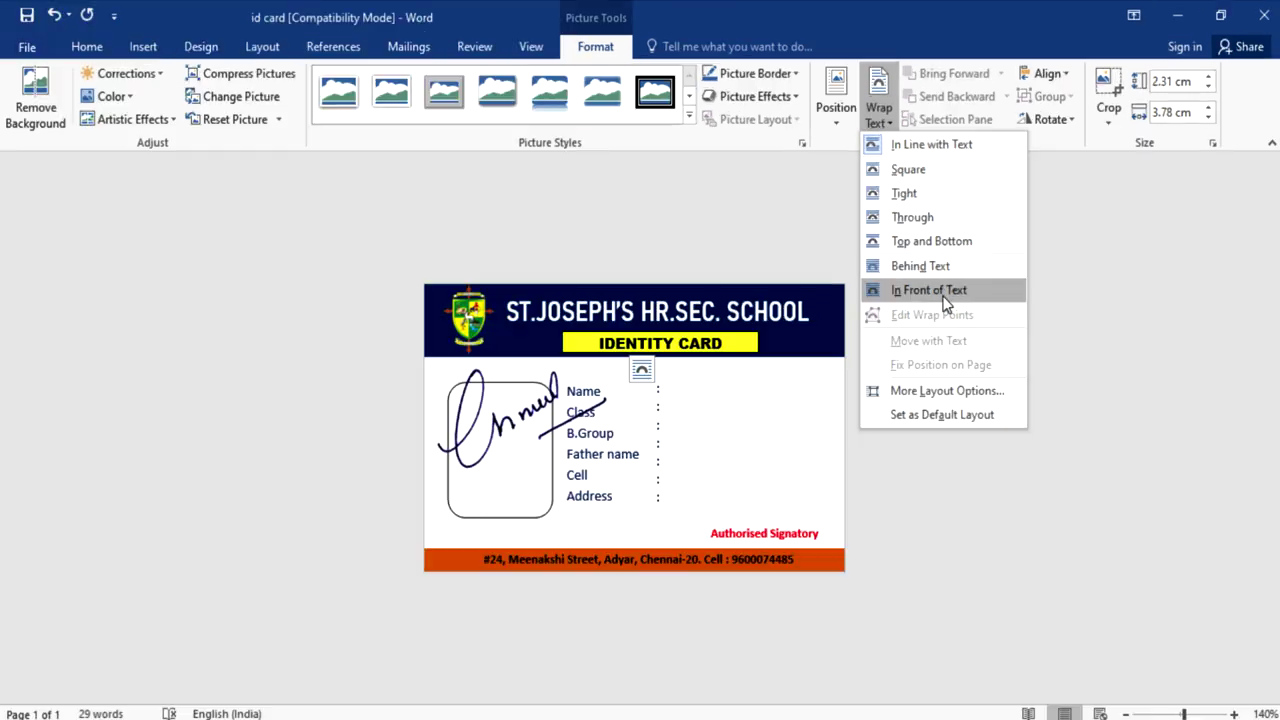
pyautogui.click(997, 240)
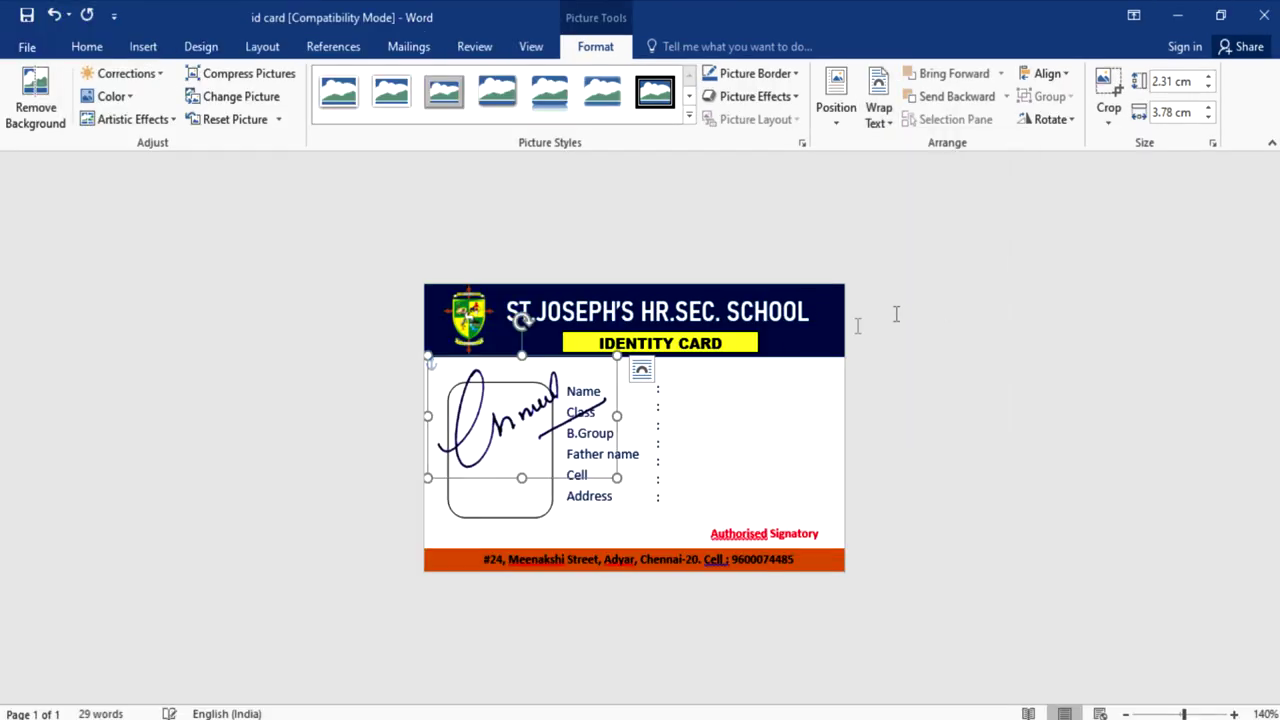
pyautogui.moveTo(548, 368)
pyautogui.mouseDown()
pyautogui.moveTo(795, 447)
pyautogui.moveTo(731, 506)
pyautogui.moveTo(779, 504)
pyautogui.mouseUp()
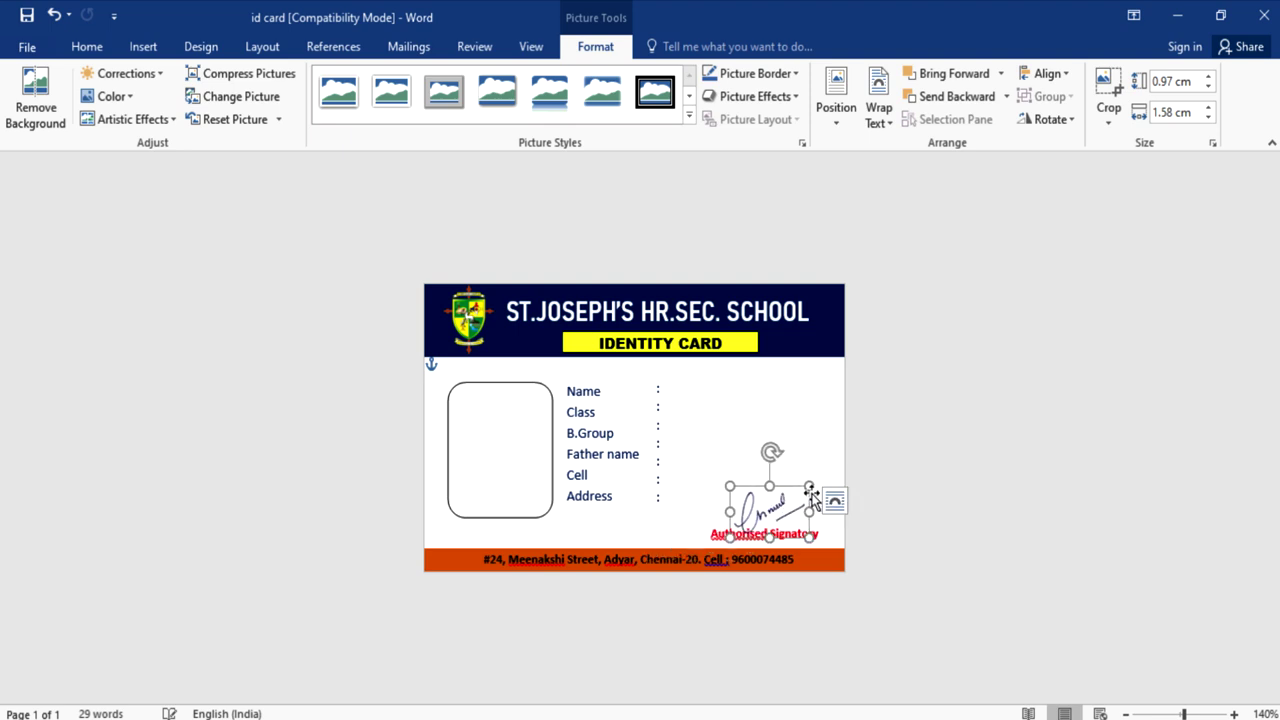
pyautogui.moveTo(776, 453); pyautogui.dragTo(778, 518)
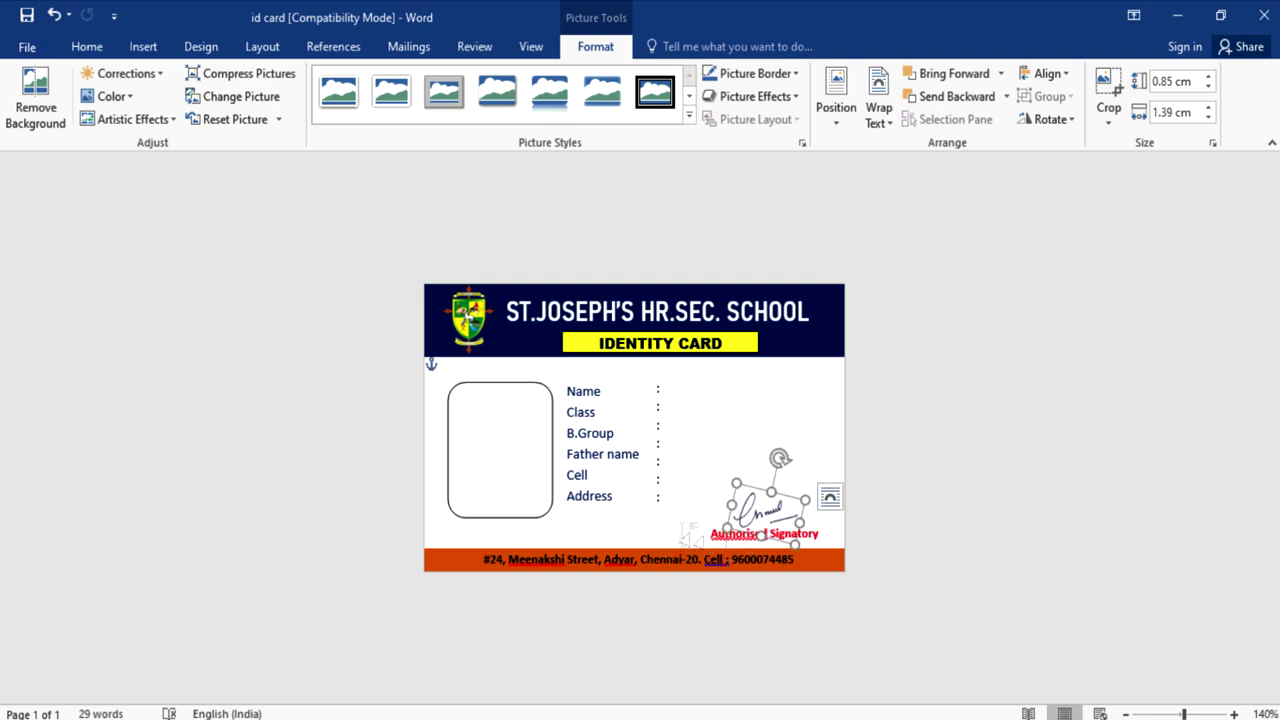
pyautogui.click(750, 537)
pyautogui.click(775, 515)
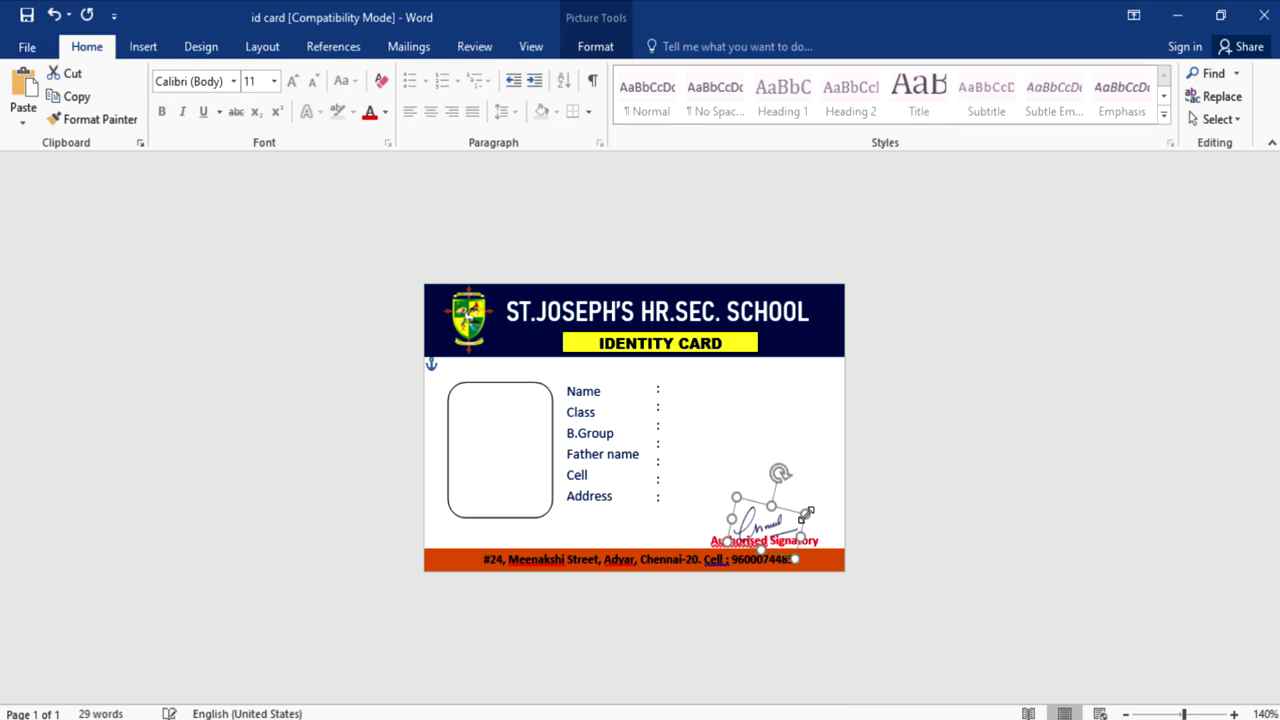
pyautogui.click(625, 401)
pyautogui.click(674, 393)
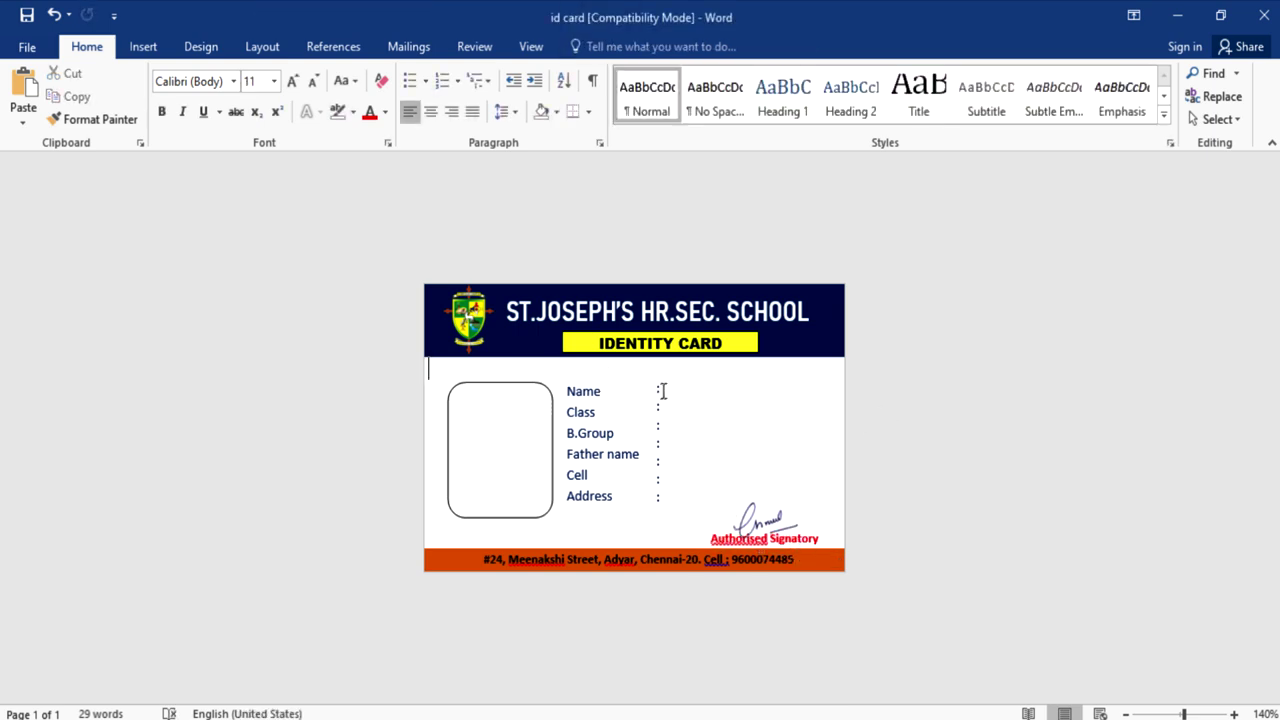
# Step: Place a widened copy of the labels text box to the right of the colons
pyautogui.click(585, 389)
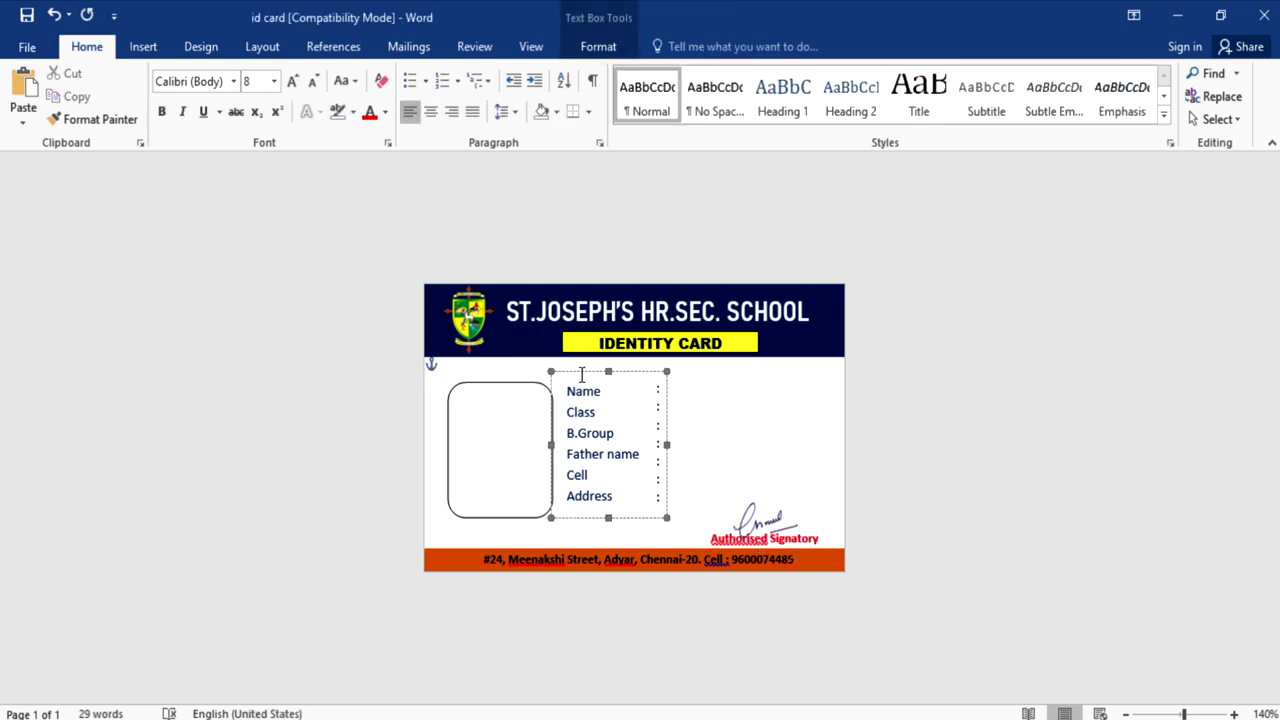
pyautogui.press('Escape')
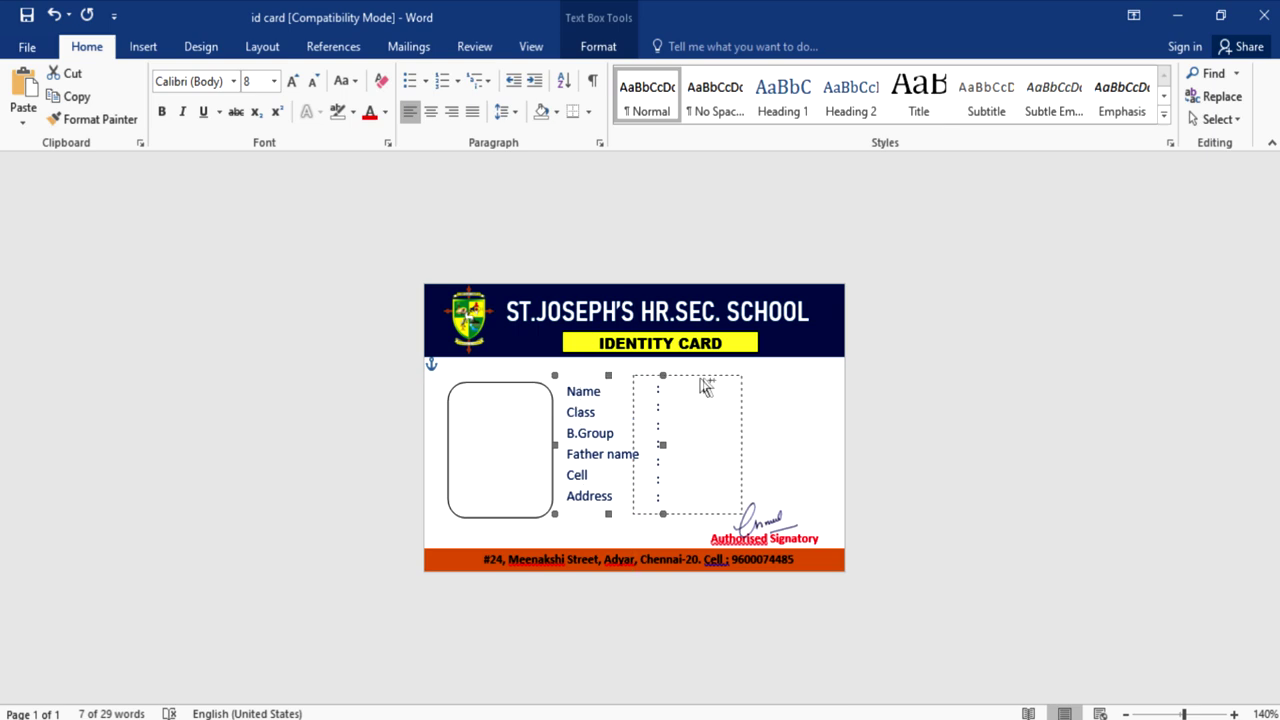
pyautogui.moveTo(626, 386); pyautogui.dragTo(740, 386)
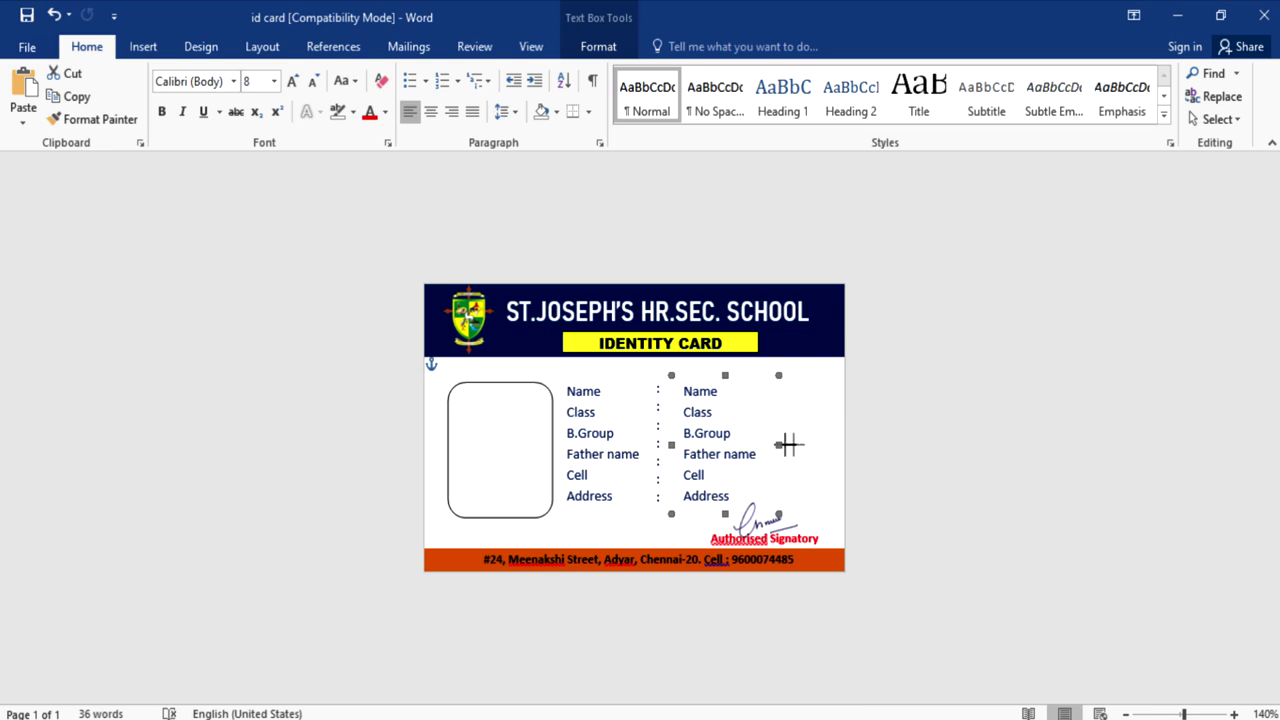
pyautogui.moveTo(832, 442); pyautogui.dragTo(832, 442)
# Step: Replace the copied labels with the student's name, IX-A, A+Ve, father's name, phone and address
pyautogui.click(744, 392)
pyautogui.doubleClick(751, 392)
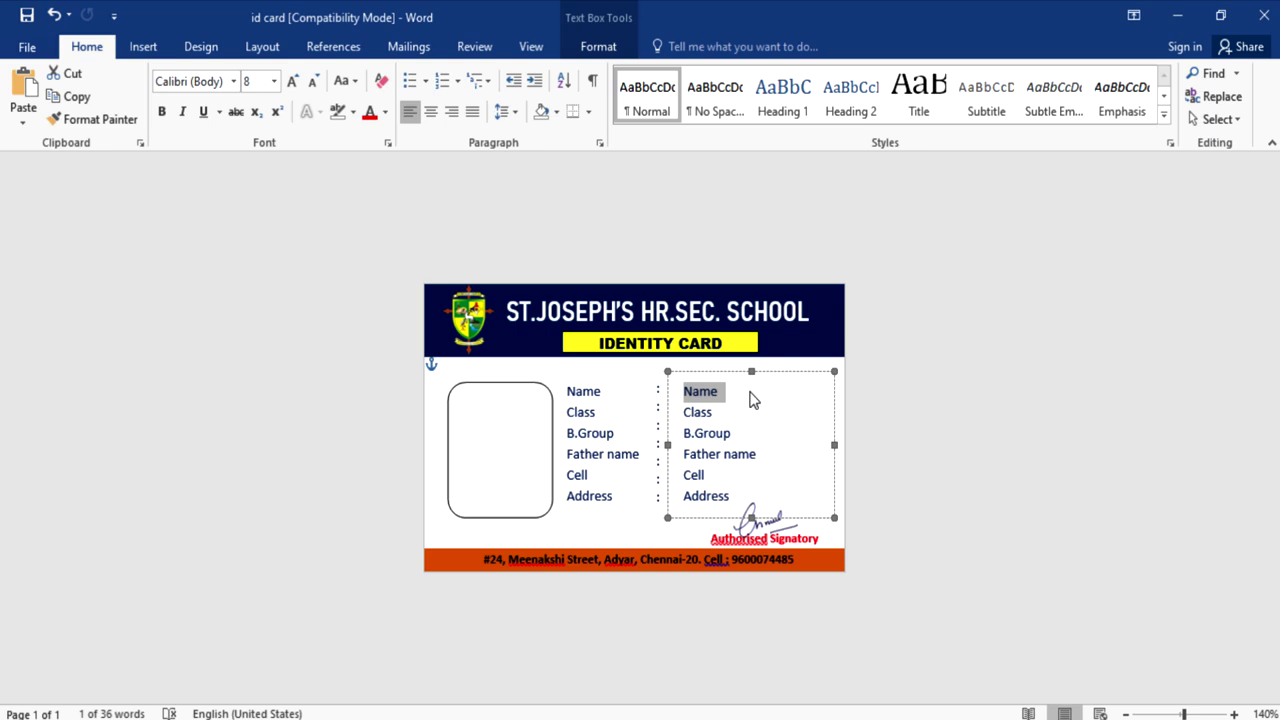
pyautogui.write('M.SURESH')
pyautogui.hotkey('shift', 'Home')
pyautogui.write('IX')
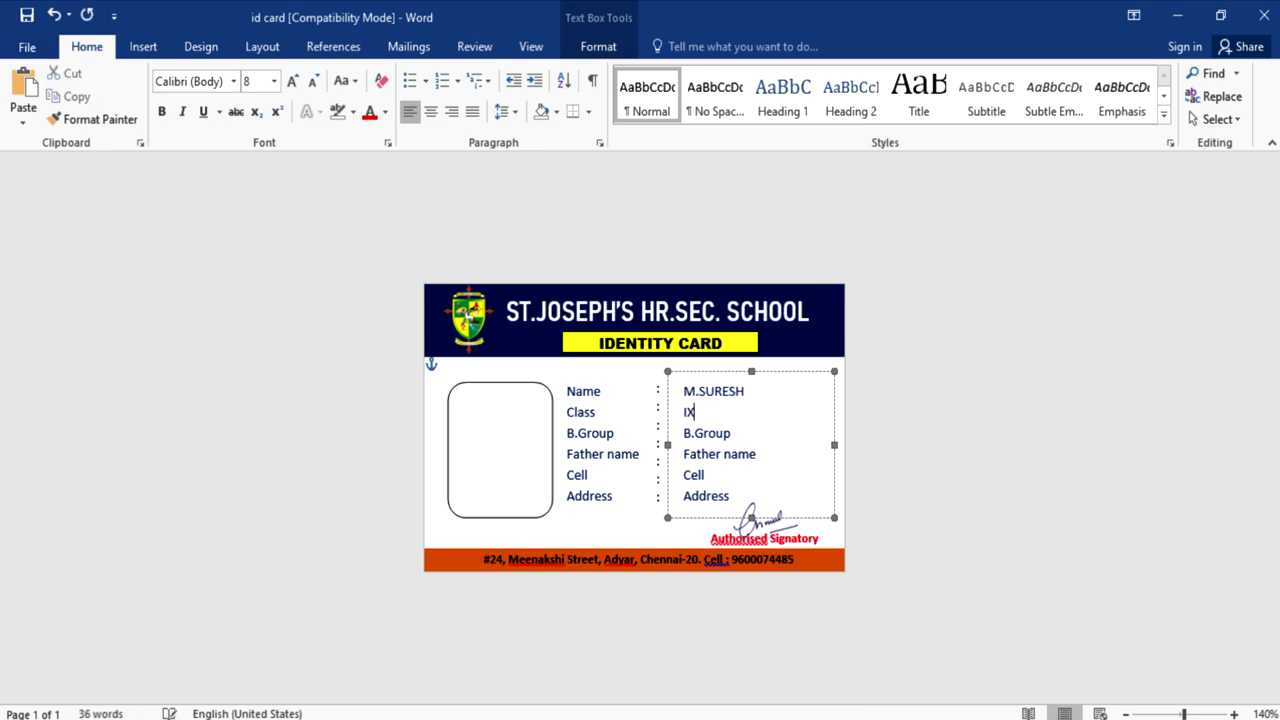
pyautogui.press('End')
pyautogui.hotkey('shift', 'Home')
pyautogui.write('A')
pyautogui.press('Down')
pyautogui.press('End')
pyautogui.hotkey('shift', 'Home')
pyautogui.write('C.MA')
pyautogui.press('Down')
pyautogui.hotkey('shift', 'End')
pyautogui.write('98')
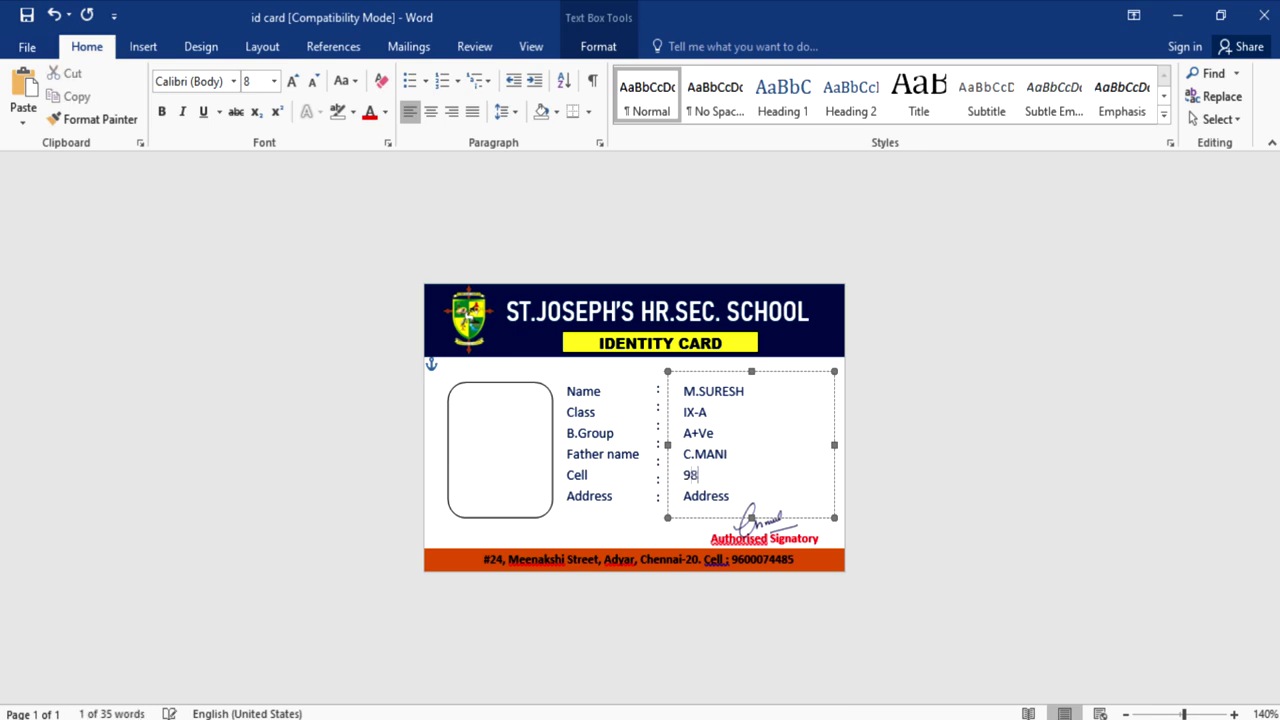
pyautogui.press('Down')
pyautogui.hotkey('shift', 'Home')
pyautogui.press('BackSpace')
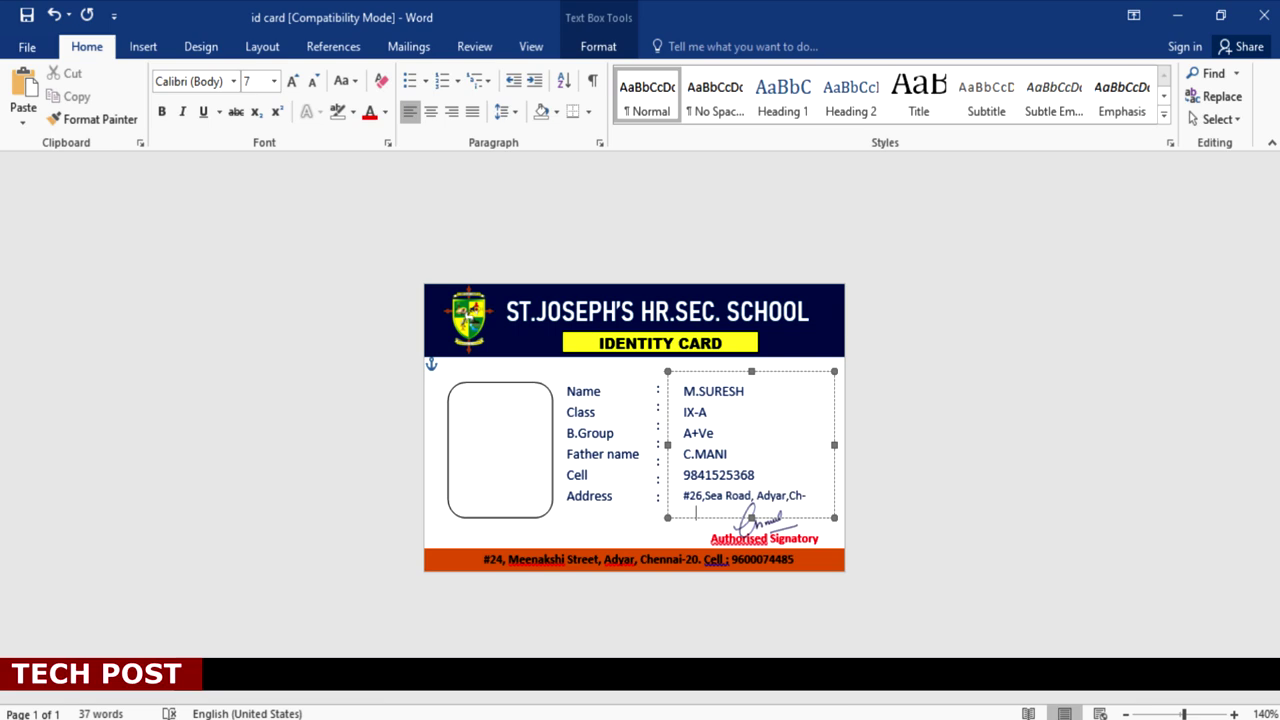
# Step: Finish the address so Ch-20 wraps onto its own line
pyautogui.write('20.')
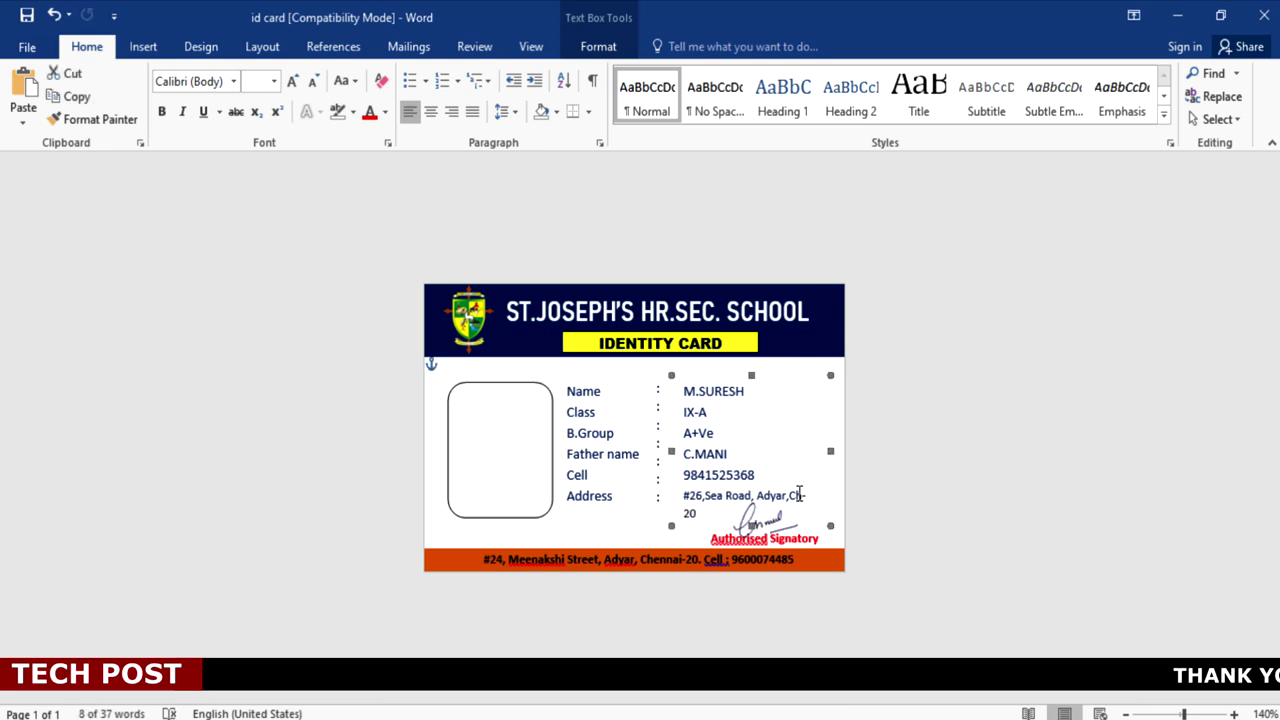
pyautogui.click(934, 486)
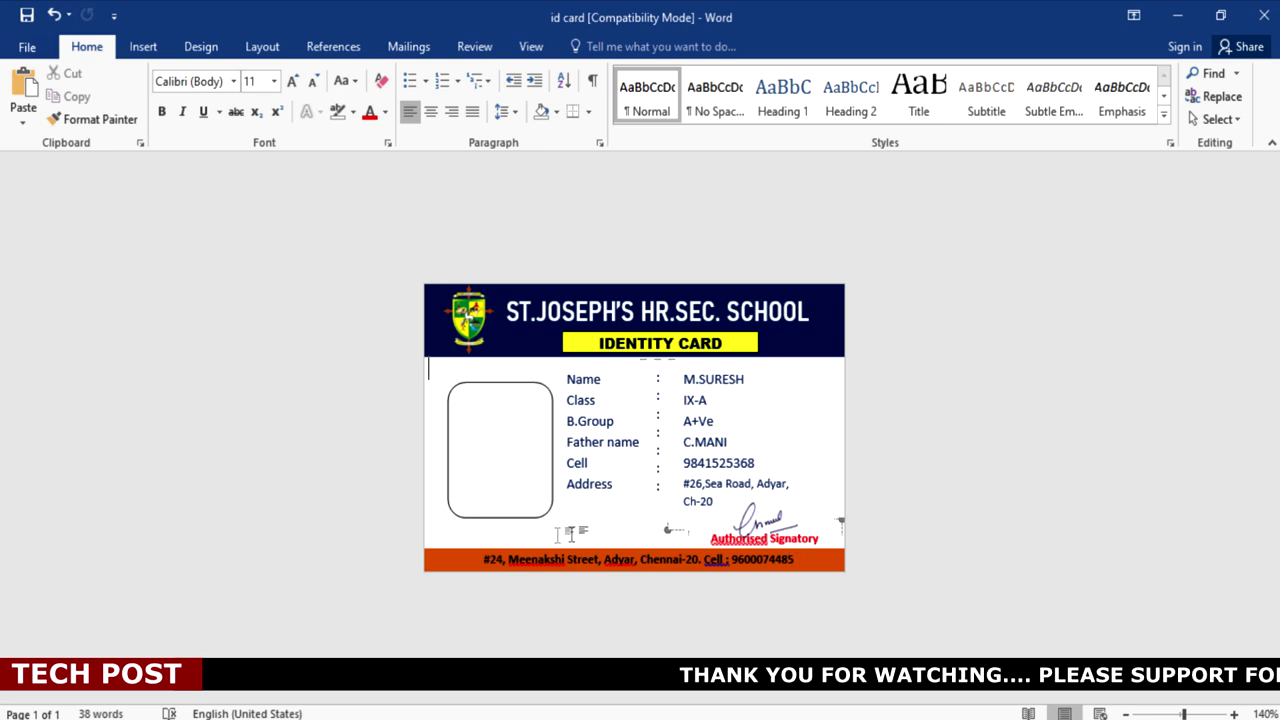
pyautogui.click(496, 482)
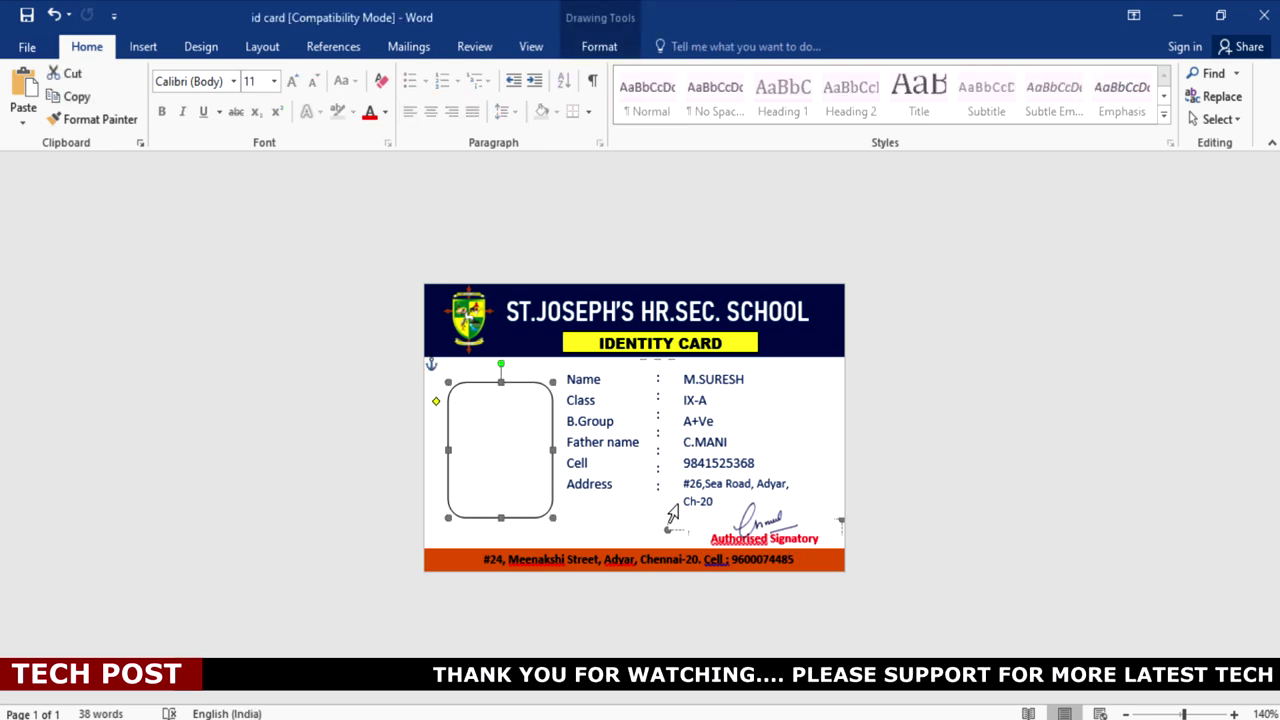
# Step: Set the student details text to Automatic black and bold
pyautogui.click(686, 380)
pyautogui.moveTo(686, 380); pyautogui.dragTo(795, 503)
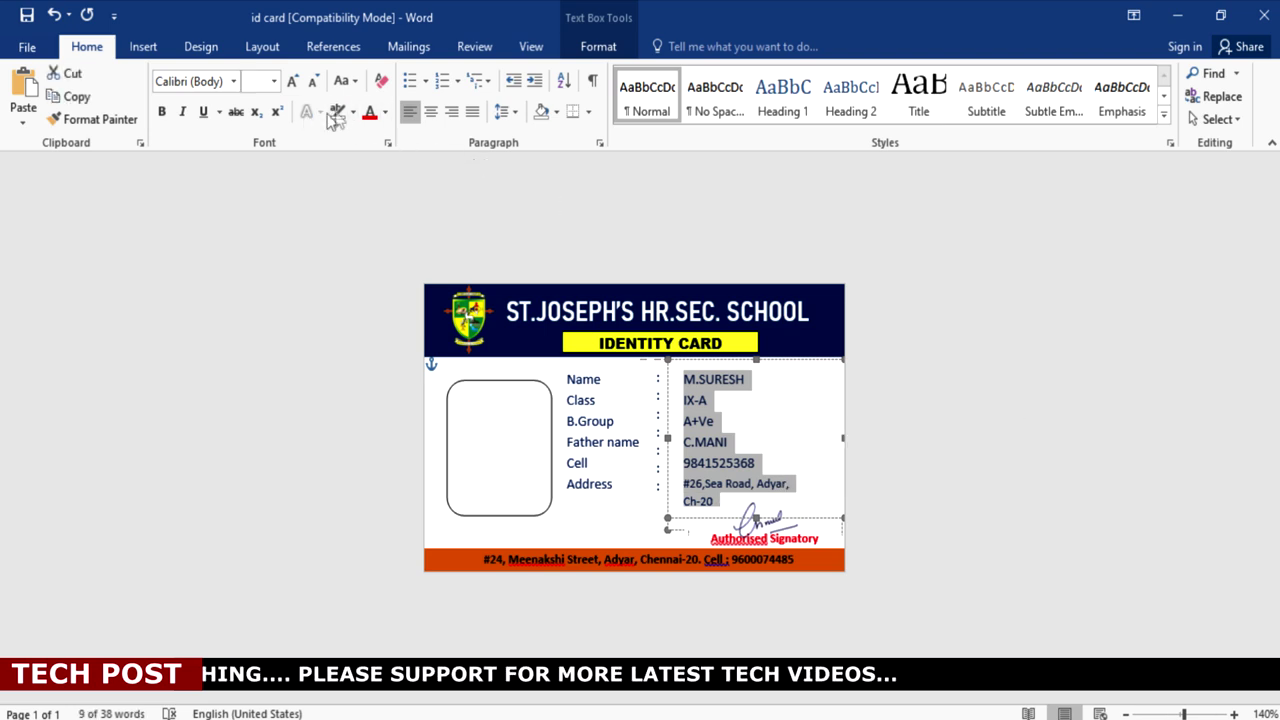
pyautogui.click(384, 112)
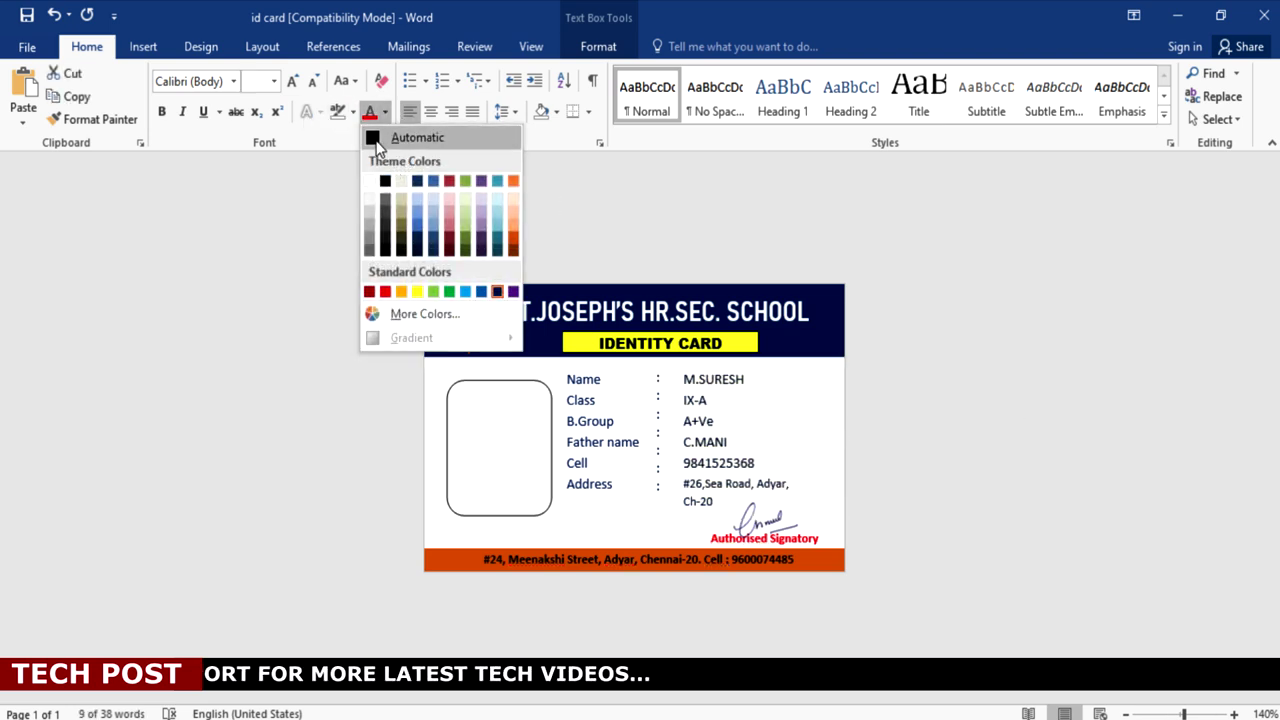
pyautogui.click(390, 134)
pyautogui.click(586, 534)
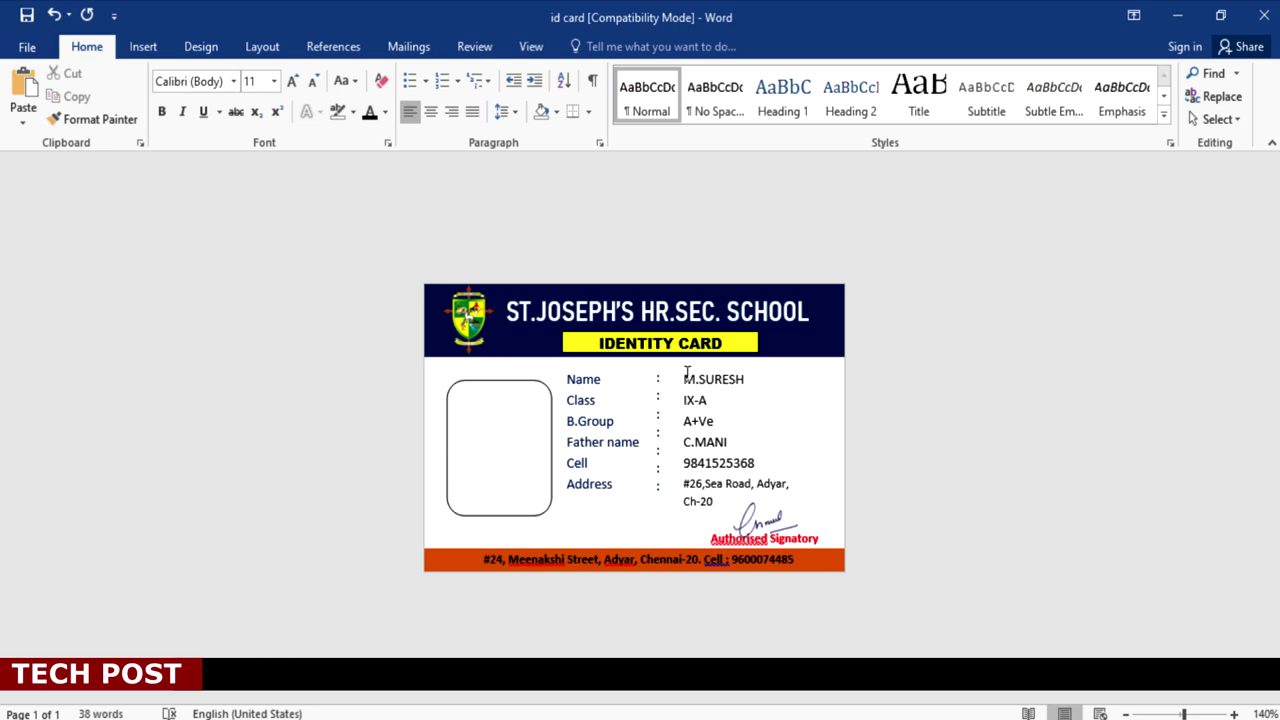
pyautogui.moveTo(684, 373); pyautogui.dragTo(788, 508)
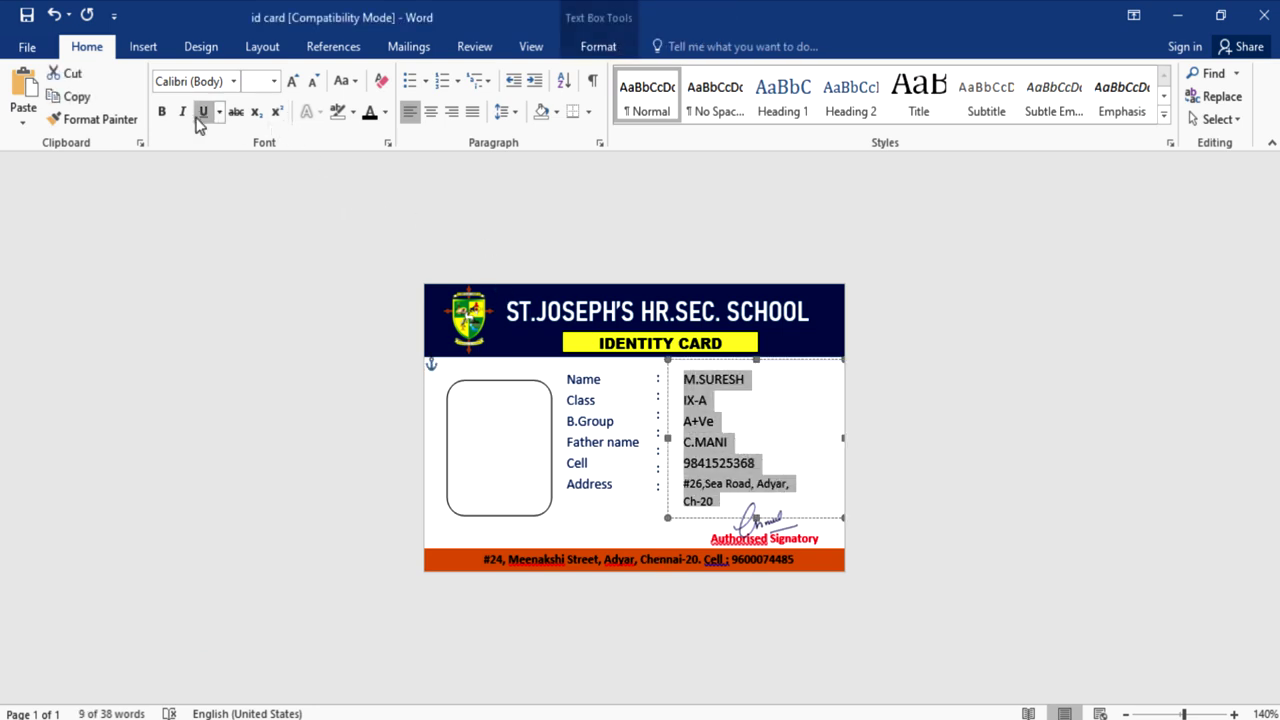
pyautogui.click(162, 111)
pyautogui.click(584, 518)
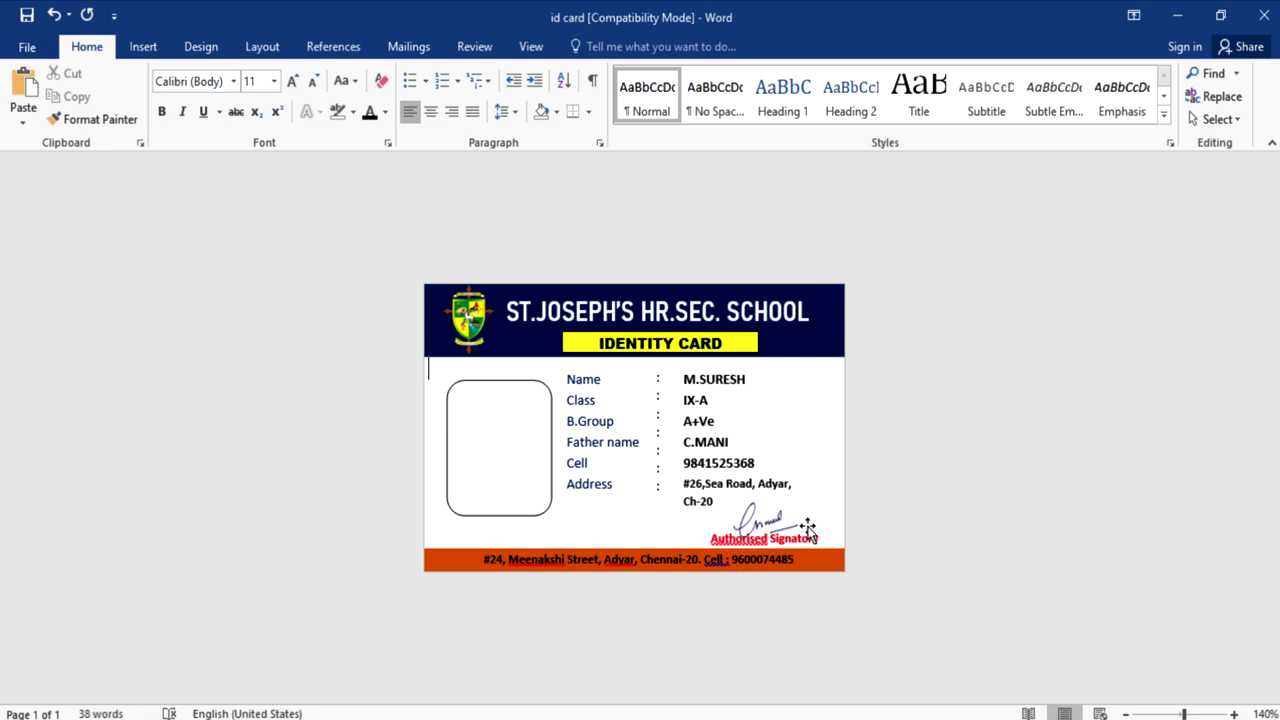
pyautogui.click(507, 440)
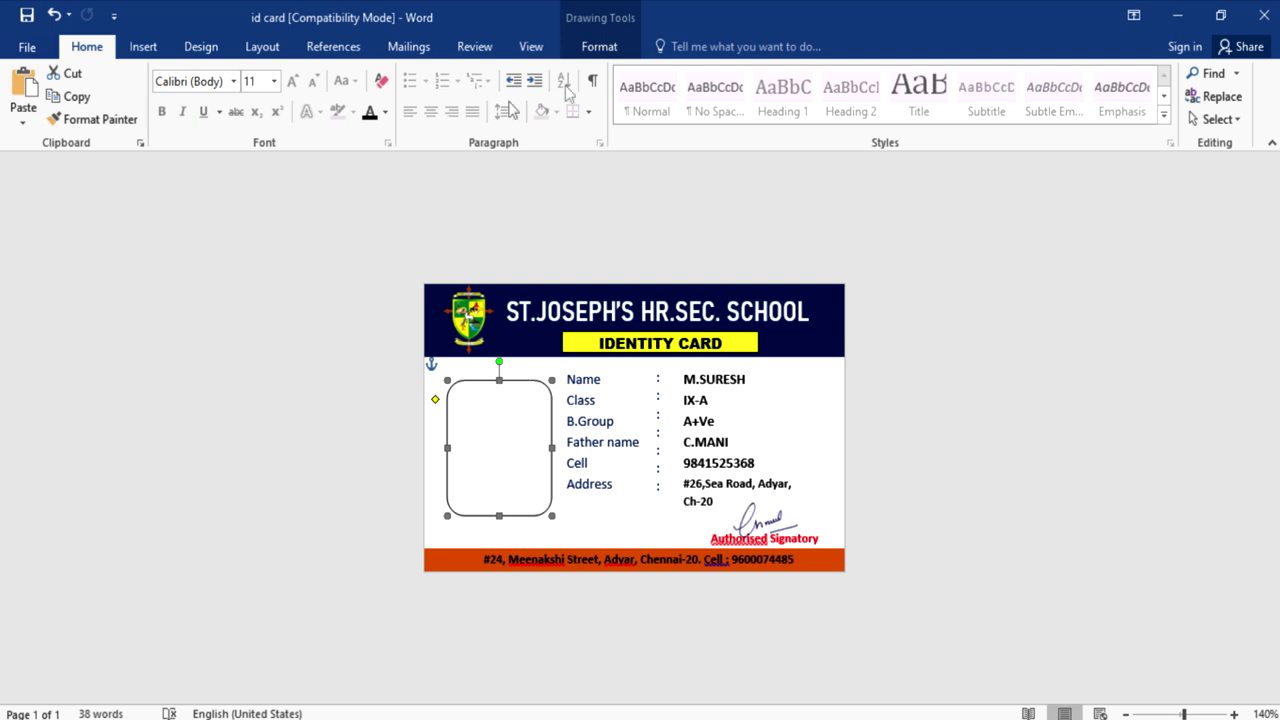
# Step: Fill the rounded photo frame with the student's picture from the computer
pyautogui.click(603, 44)
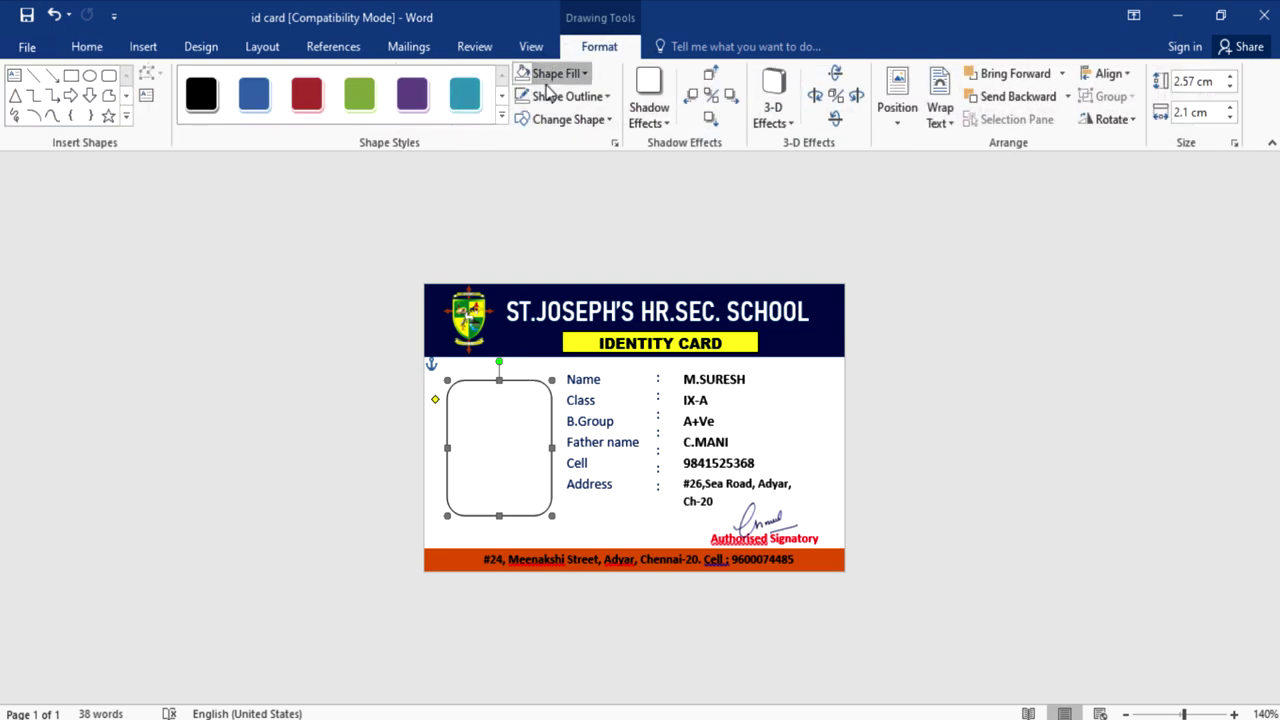
pyautogui.click(583, 74)
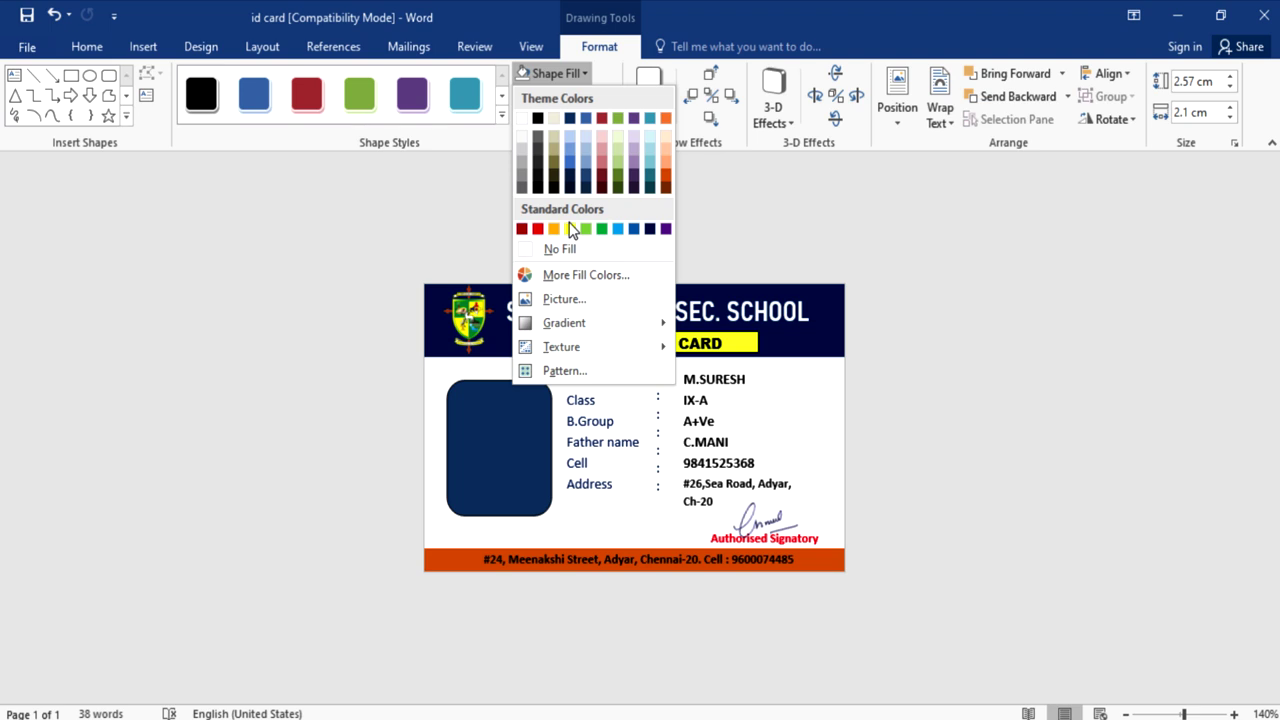
pyautogui.click(578, 299)
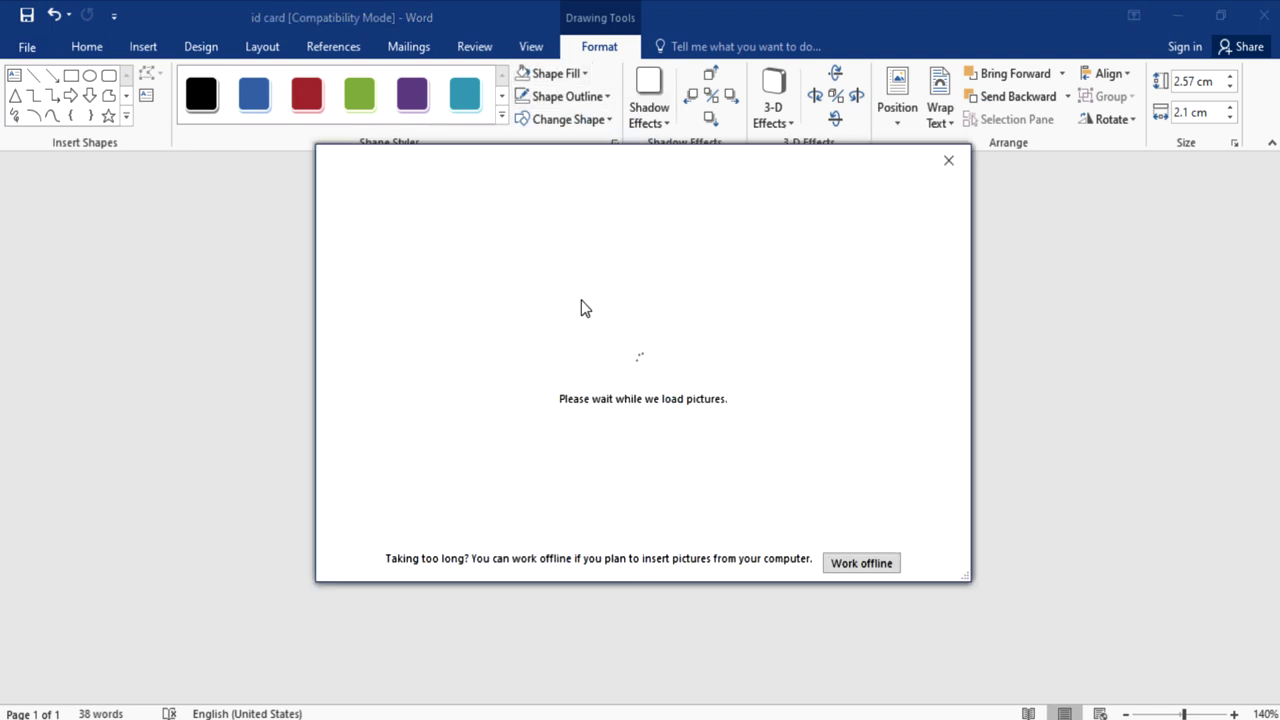
pyautogui.click(895, 558)
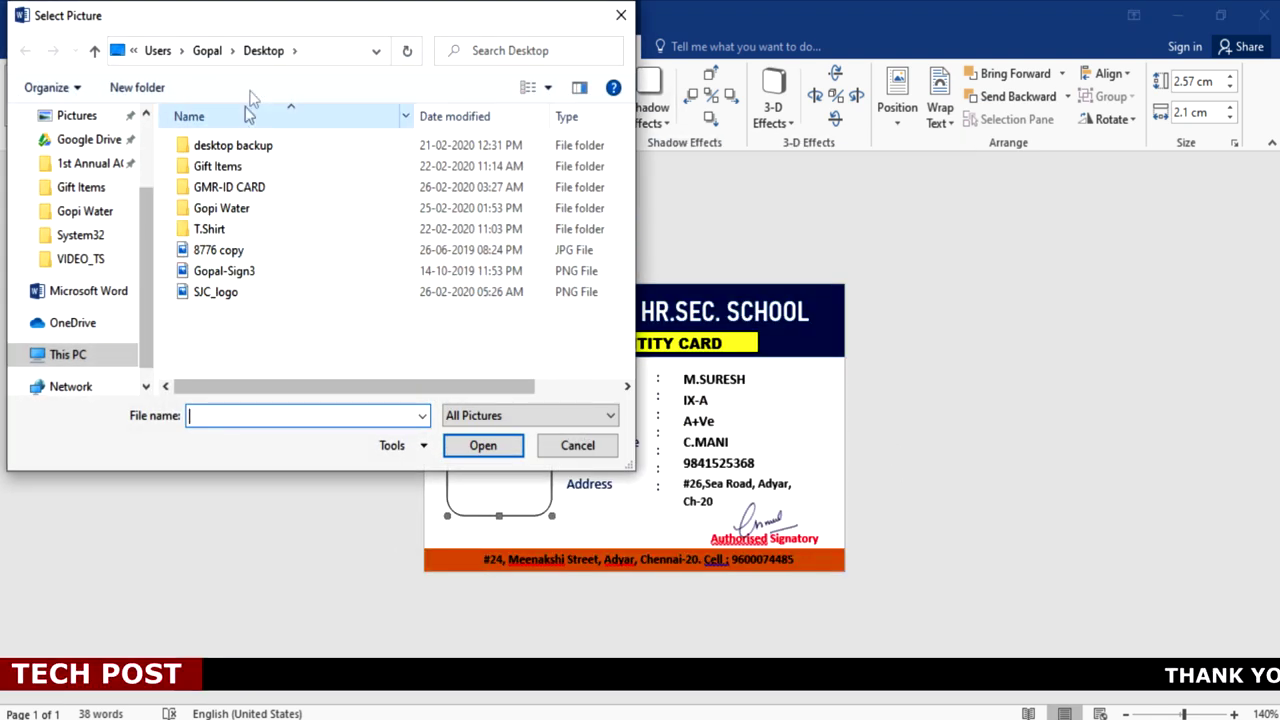
pyautogui.click(548, 88)
pyautogui.click(605, 57)
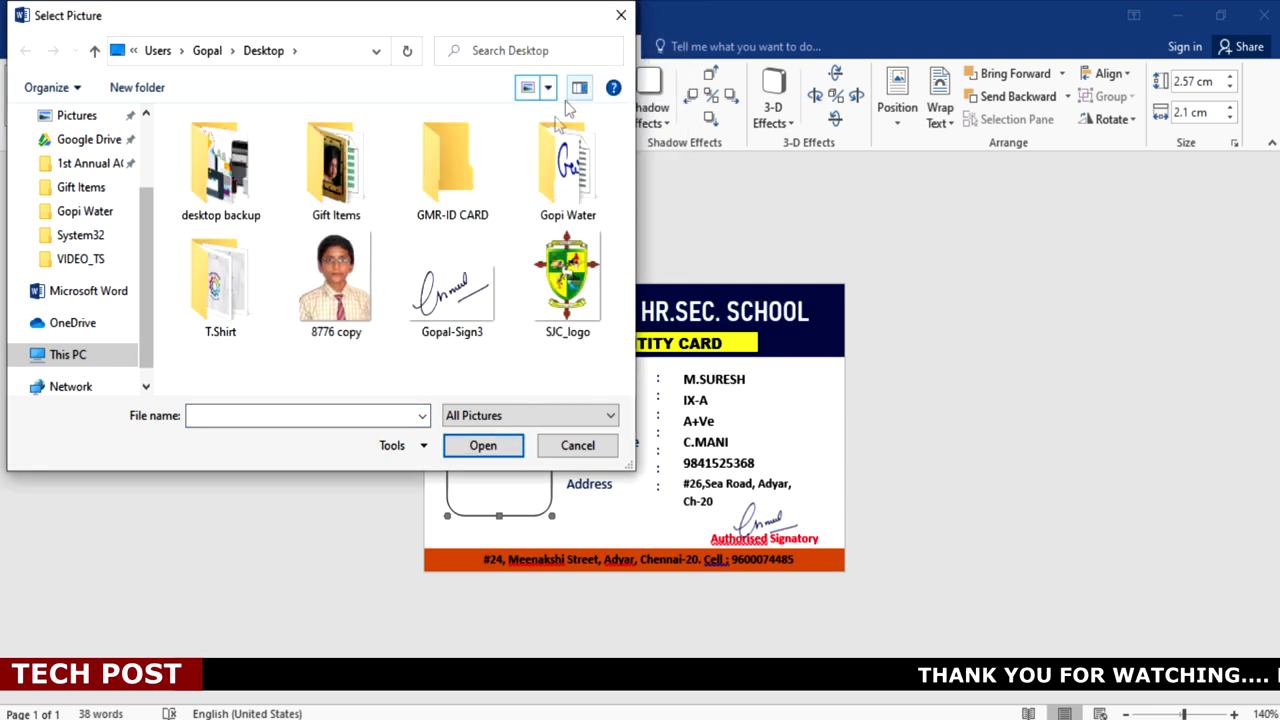
pyautogui.doubleClick(336, 285)
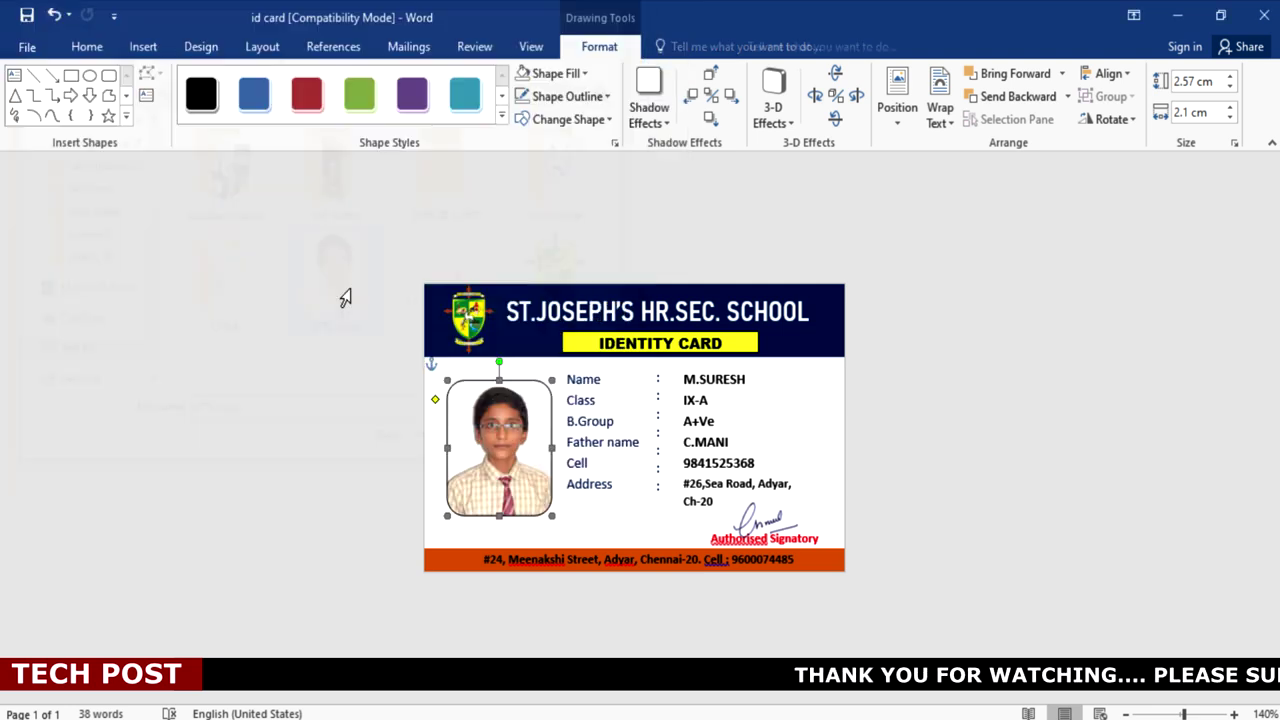
# Step: Give the photo frame a dark blue outline
pyautogui.click(580, 505)
pyautogui.click(545, 385)
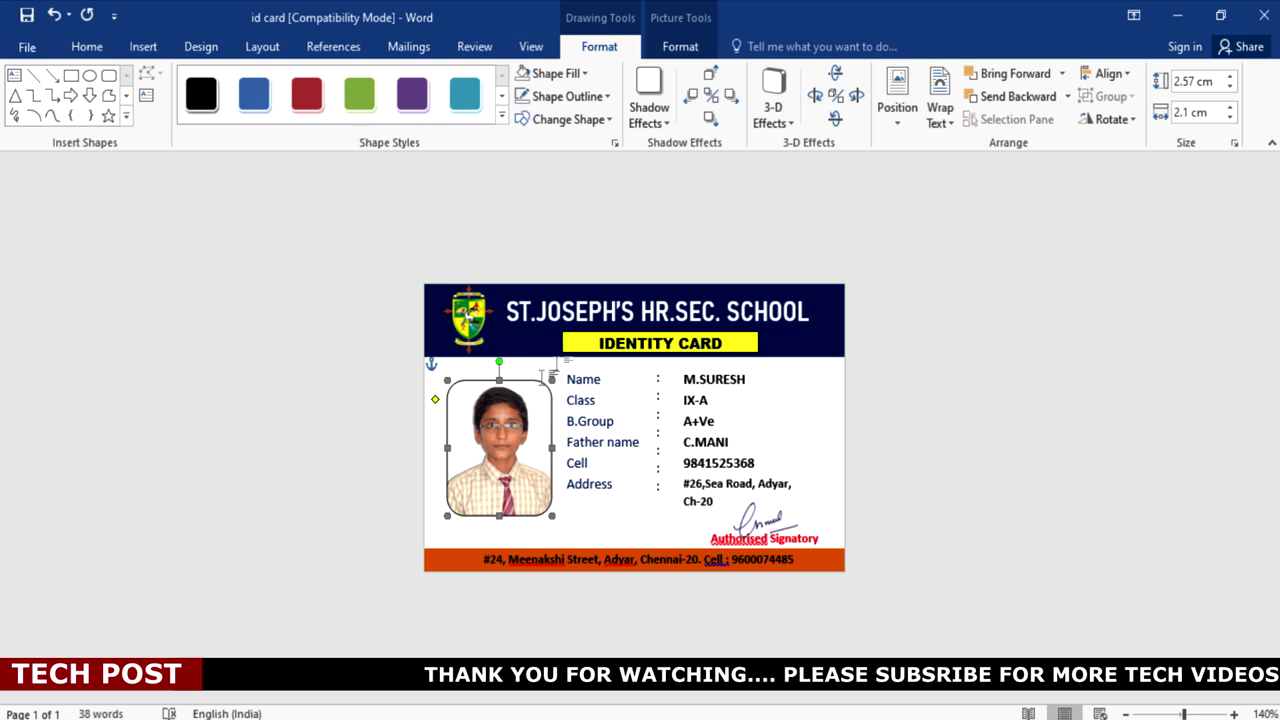
pyautogui.click(570, 96)
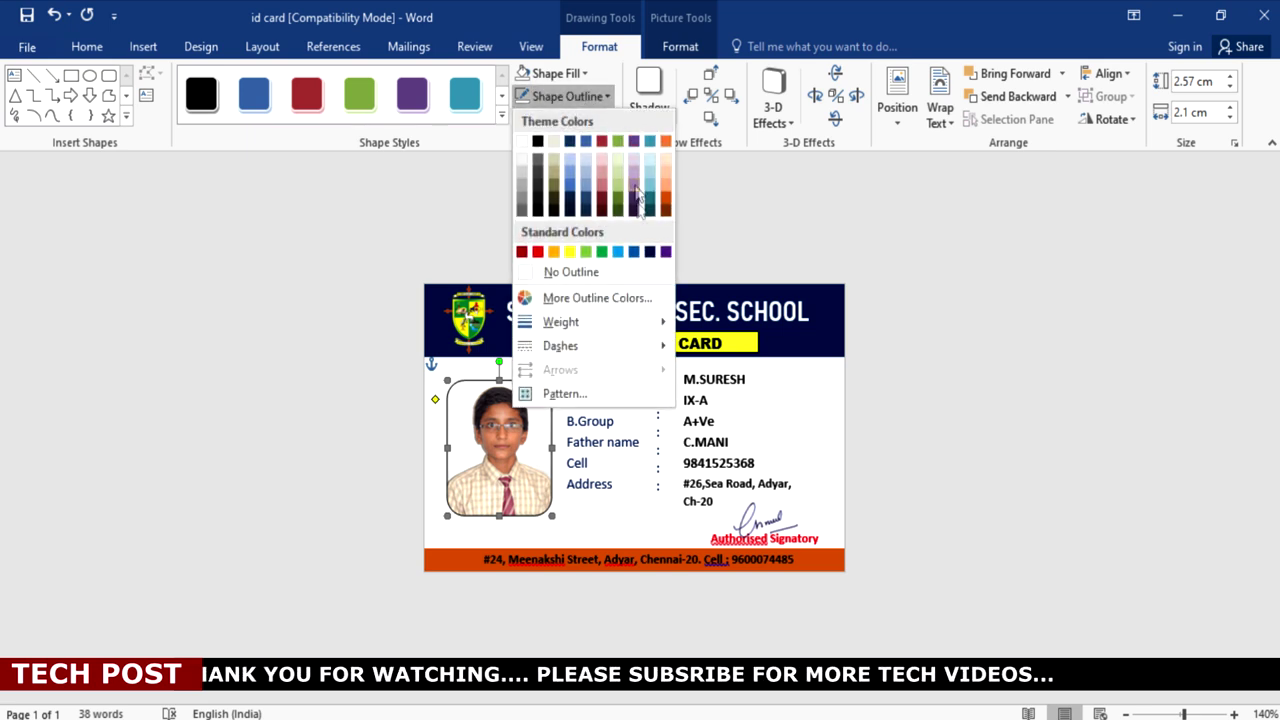
pyautogui.click(650, 251)
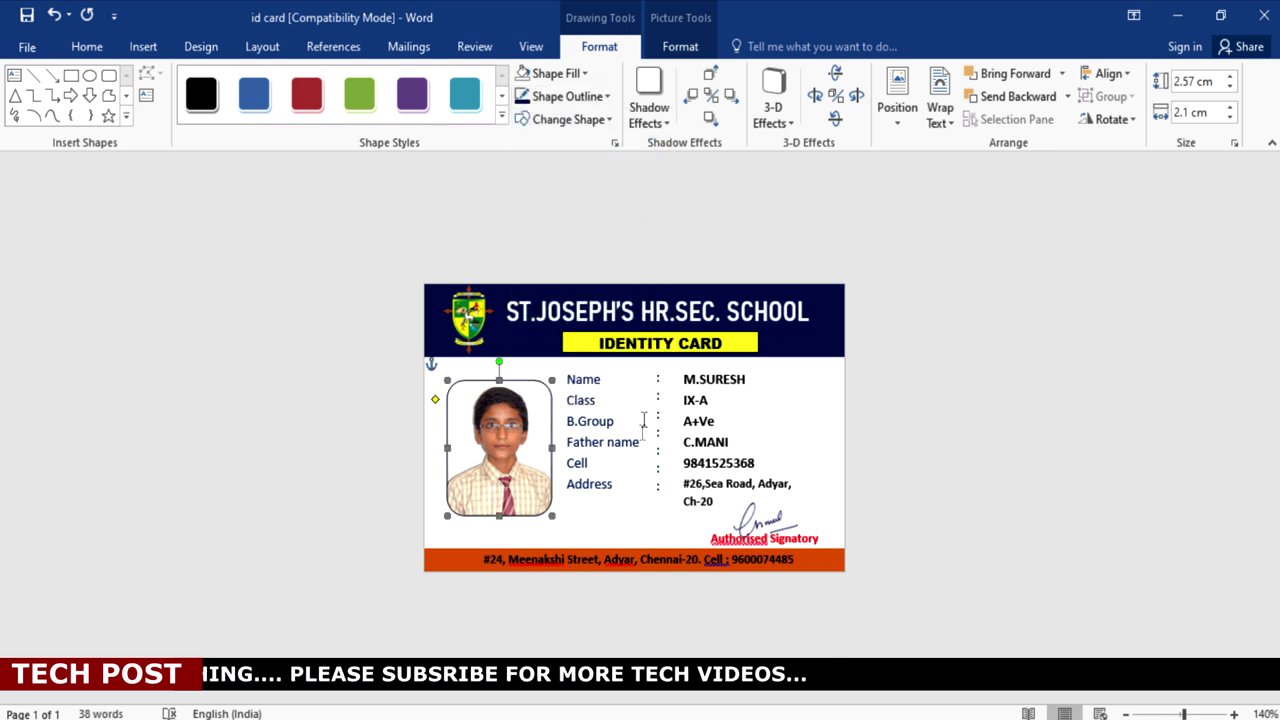
pyautogui.click(644, 421)
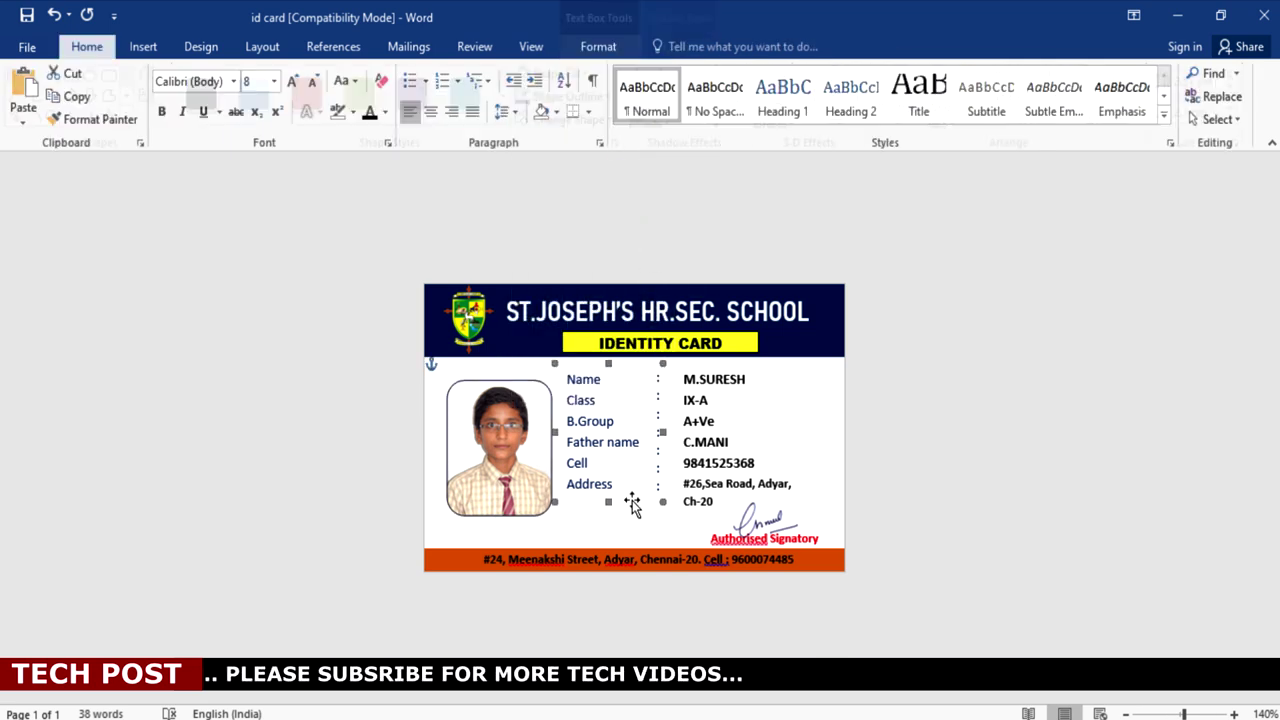
pyautogui.click(1003, 505)
pyautogui.keyDown('ctrl'); pyautogui.scroll(4, 860, 517); pyautogui.keyUp('ctrl')
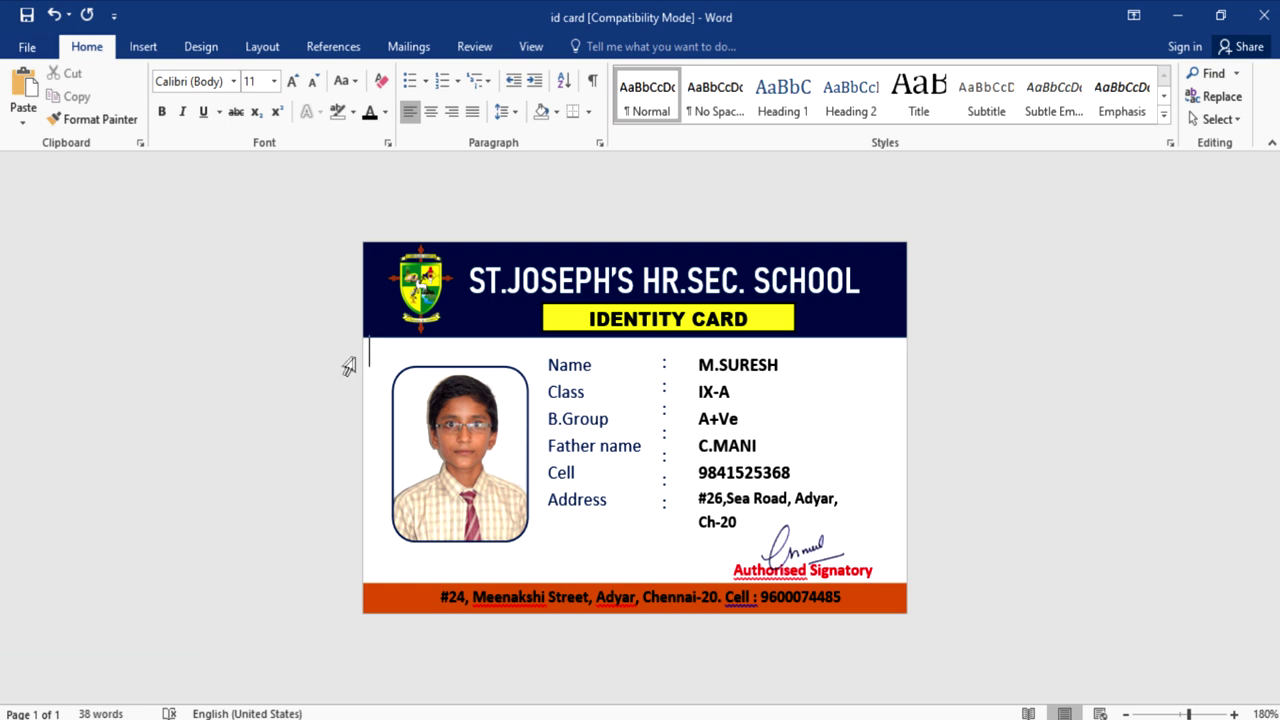
# Step: Save the ID card to the Desktop as a PDF named id card
pyautogui.click(28, 47)
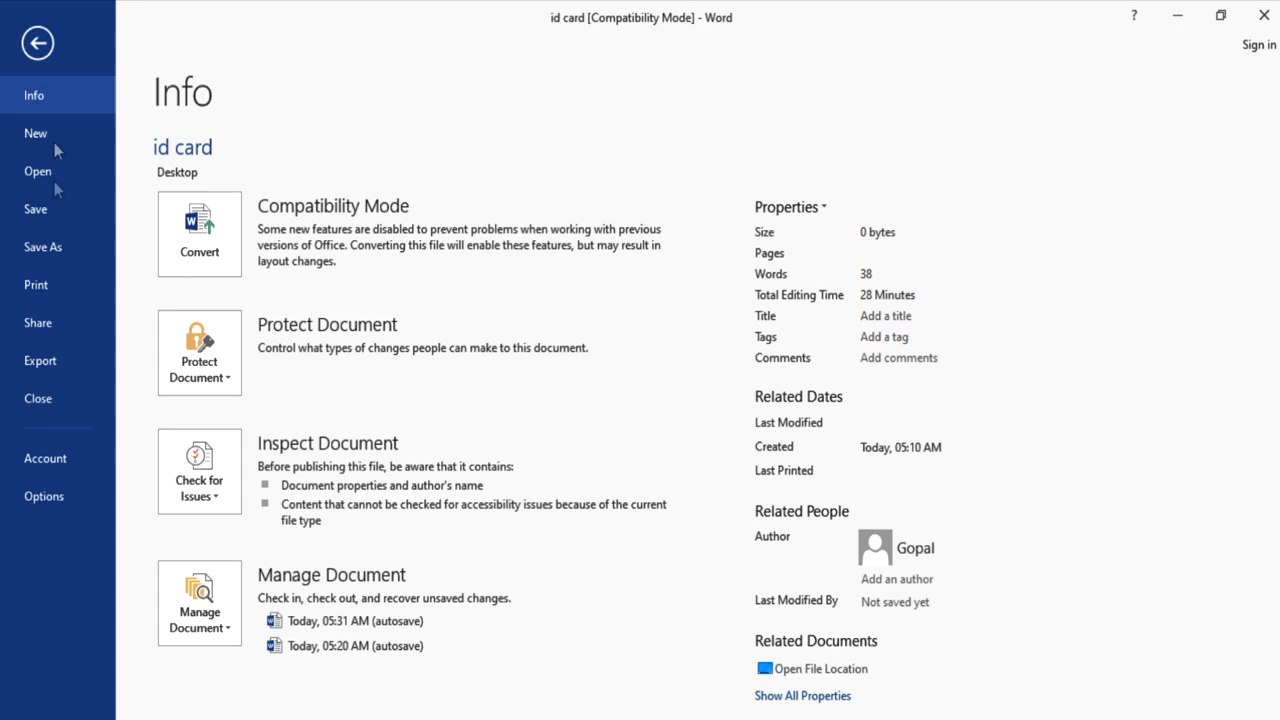
pyautogui.click(54, 252)
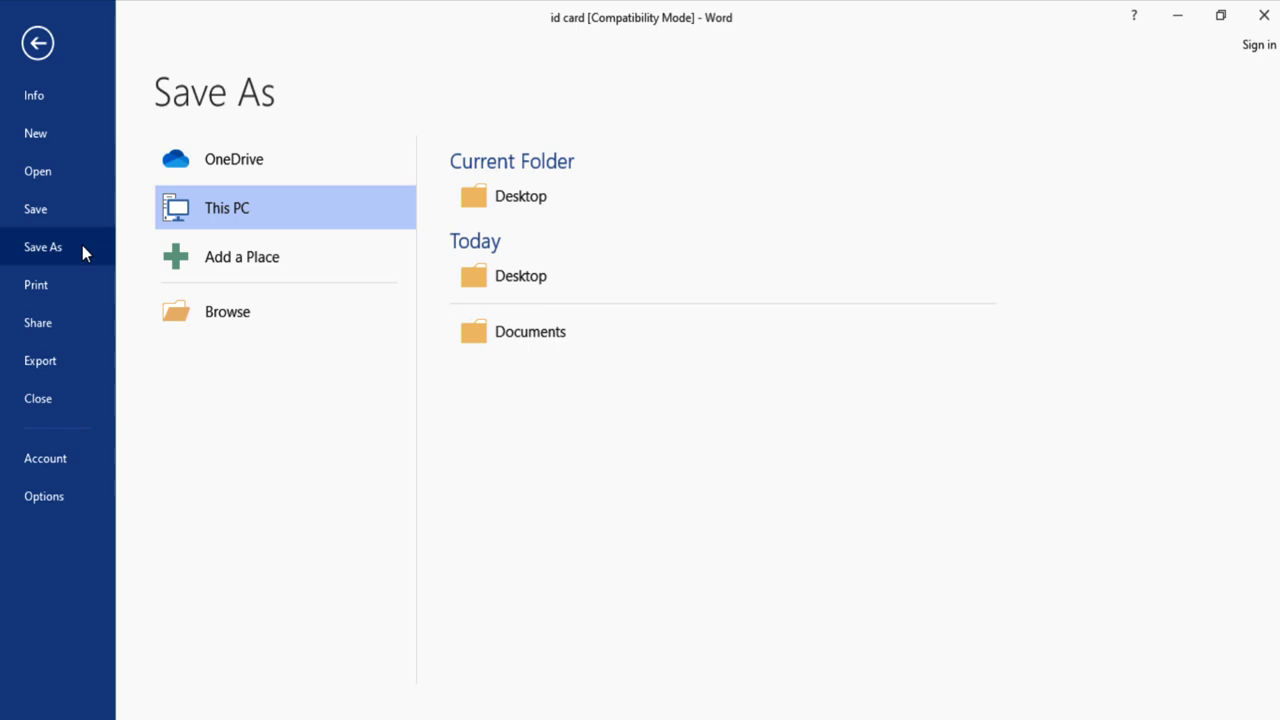
pyautogui.click(508, 285)
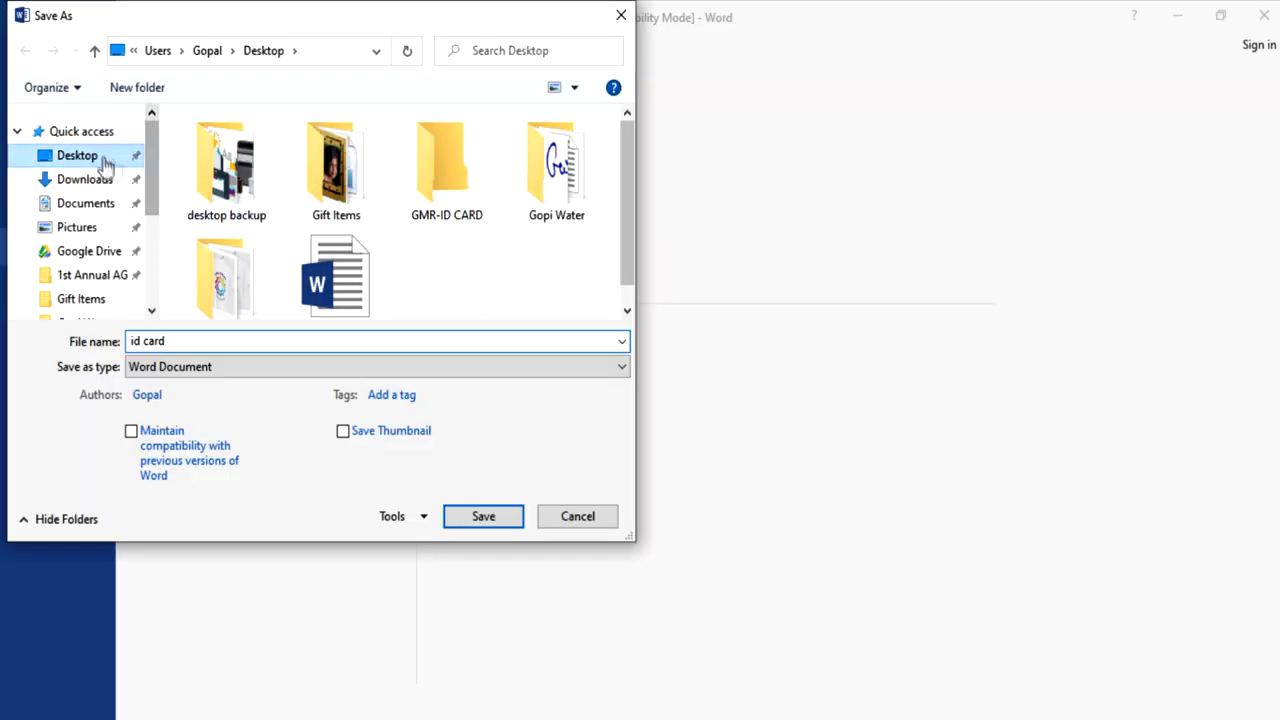
pyautogui.click(77, 156)
pyautogui.click(213, 367)
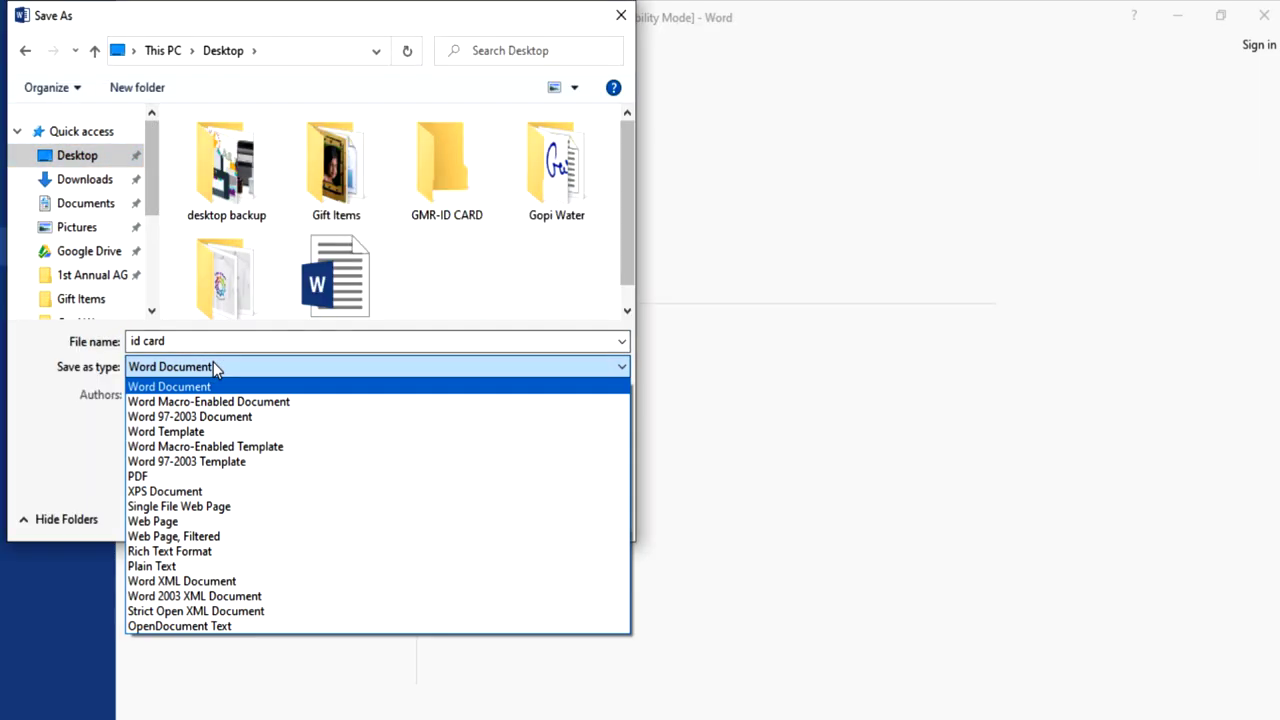
pyautogui.click(180, 477)
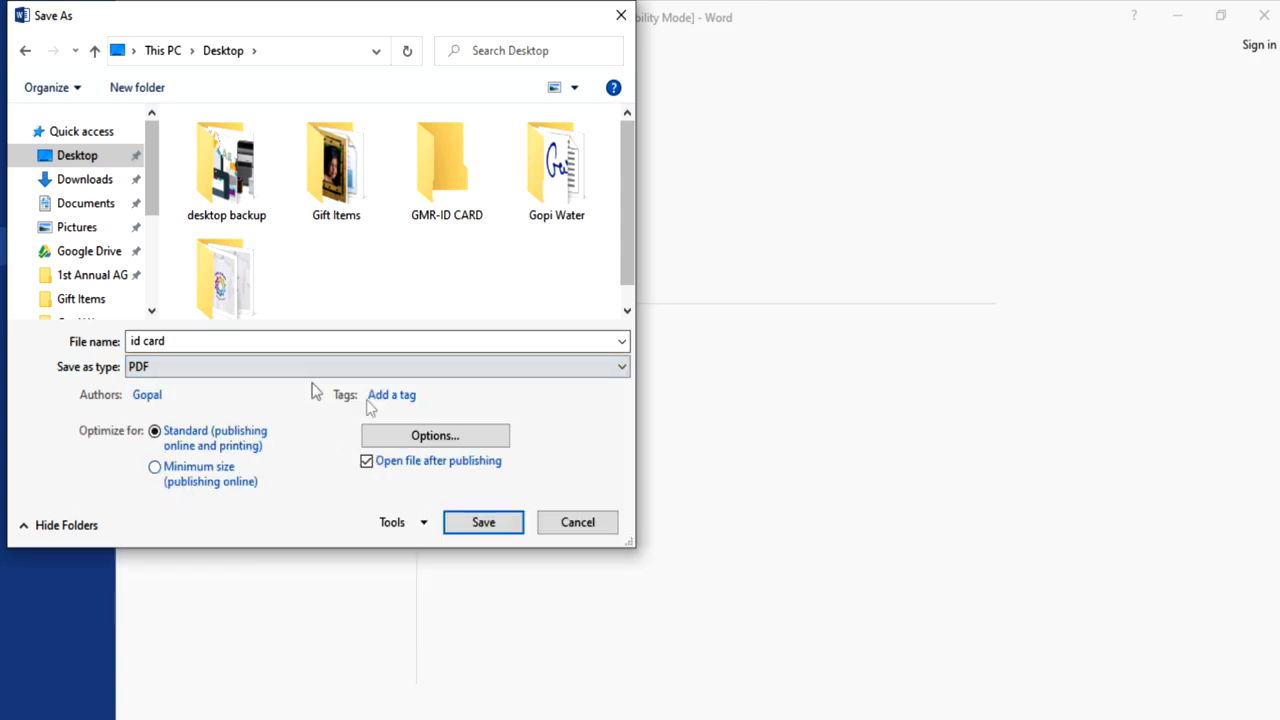
pyautogui.click(508, 522)
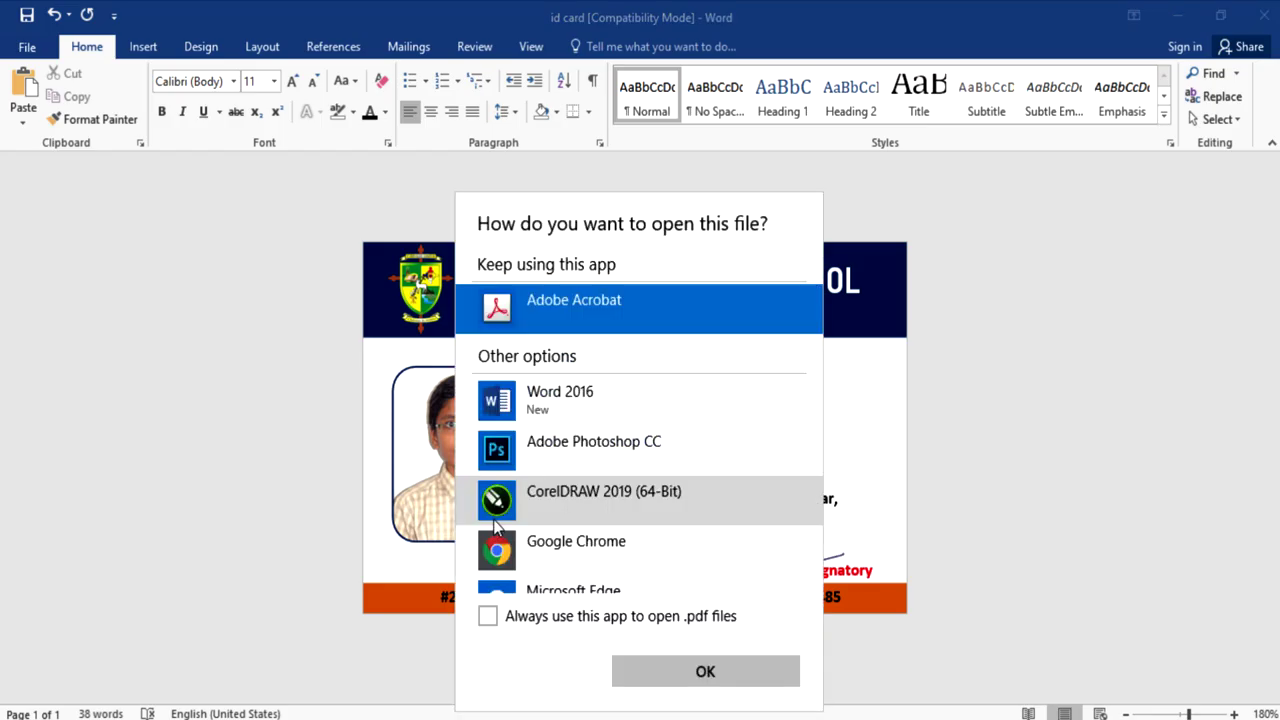
# Step: Open the id card PDF in Acrobat and save it as a JPEG image named id card
pyautogui.doubleClick(626, 300)
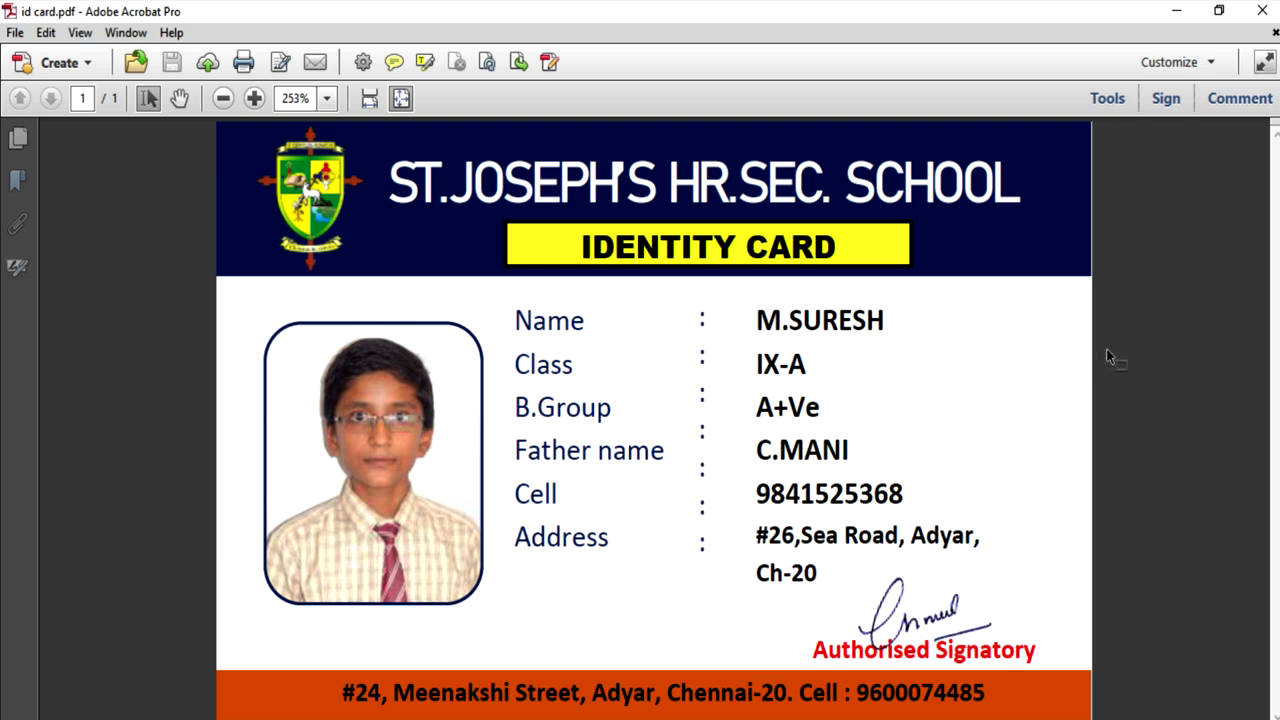
pyautogui.click(15, 35)
pyautogui.click(90, 157)
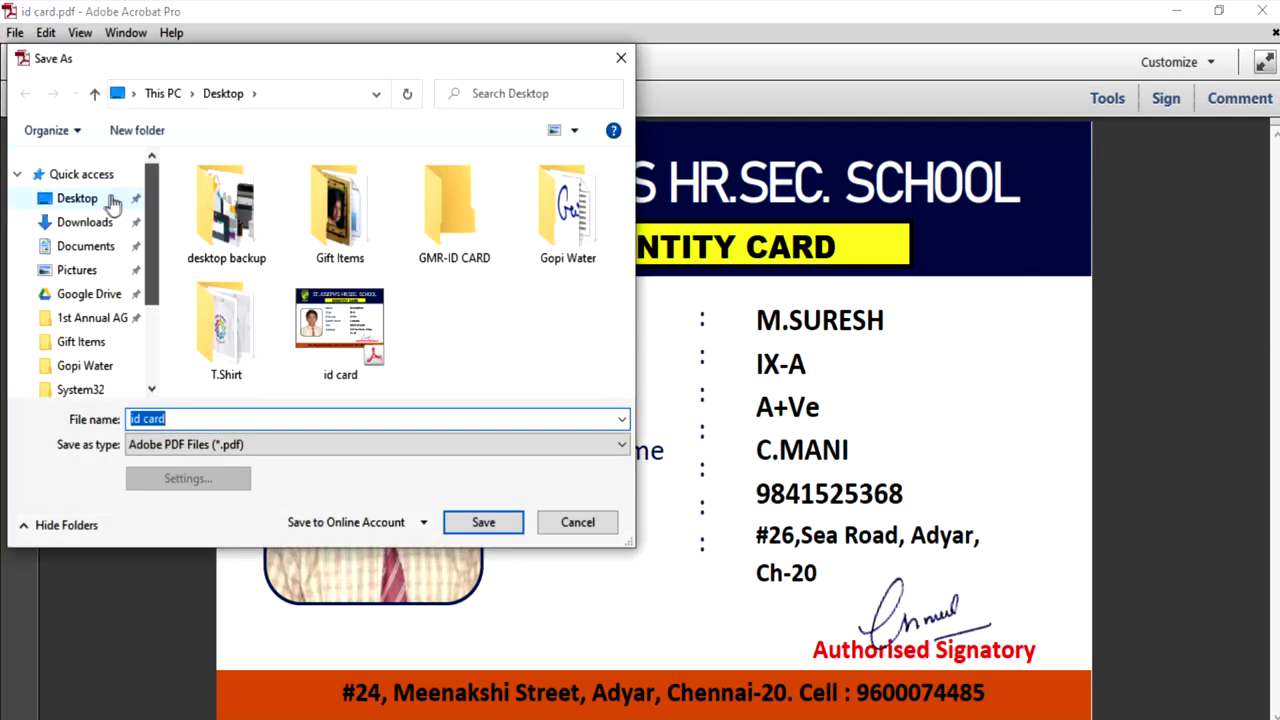
pyautogui.click(190, 444)
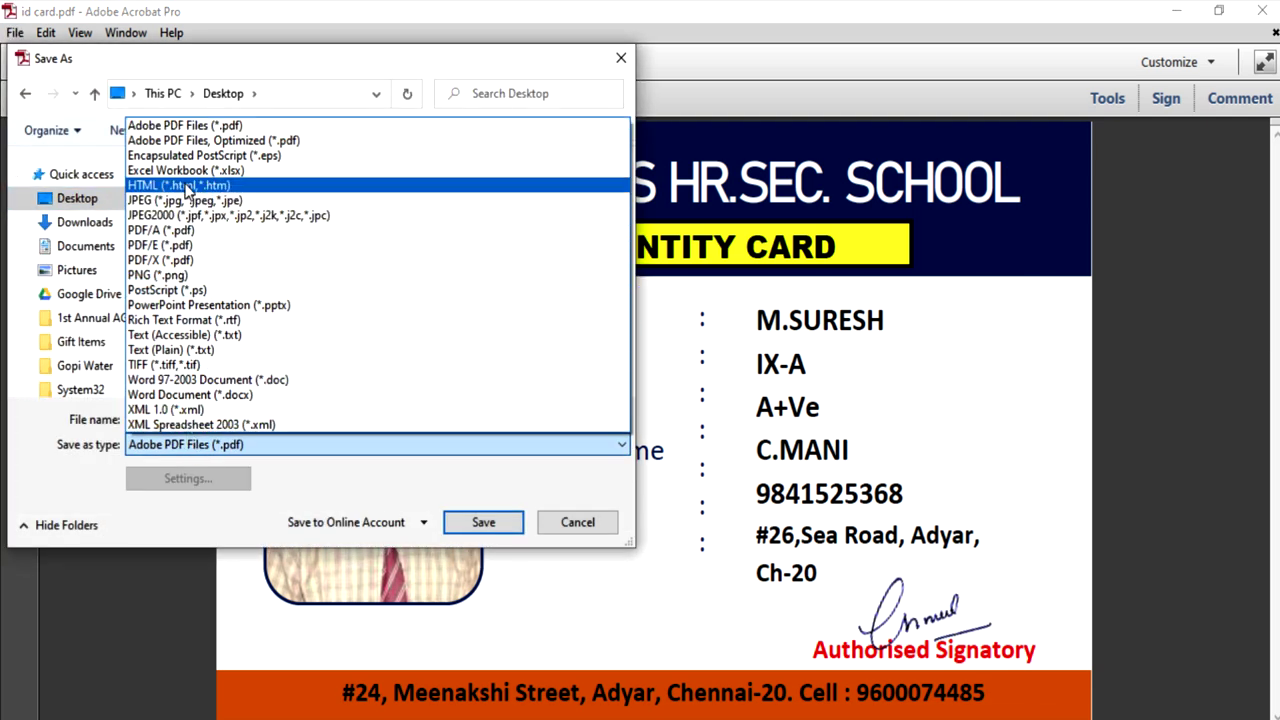
pyautogui.click(192, 201)
pyautogui.click(501, 524)
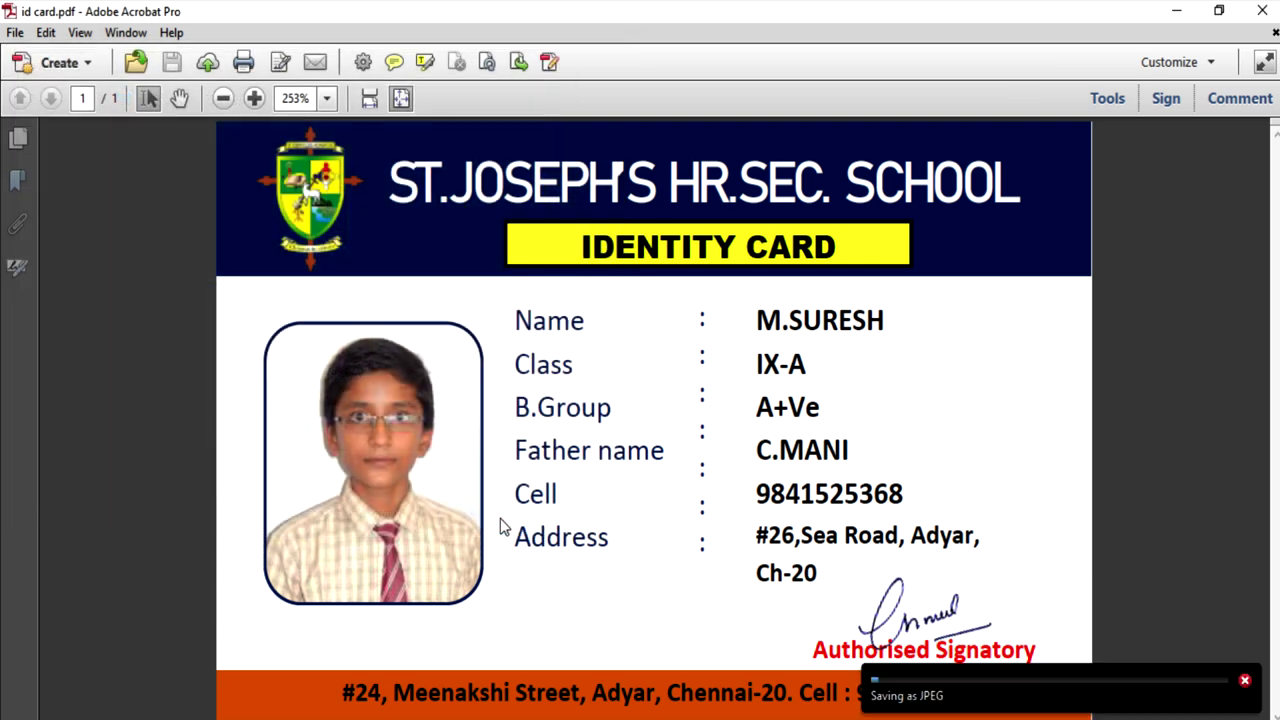
# Step: Close Acrobat, minimize Word, and preview id card.jpg from the desktop before closing it
pyautogui.click(1262, 10)
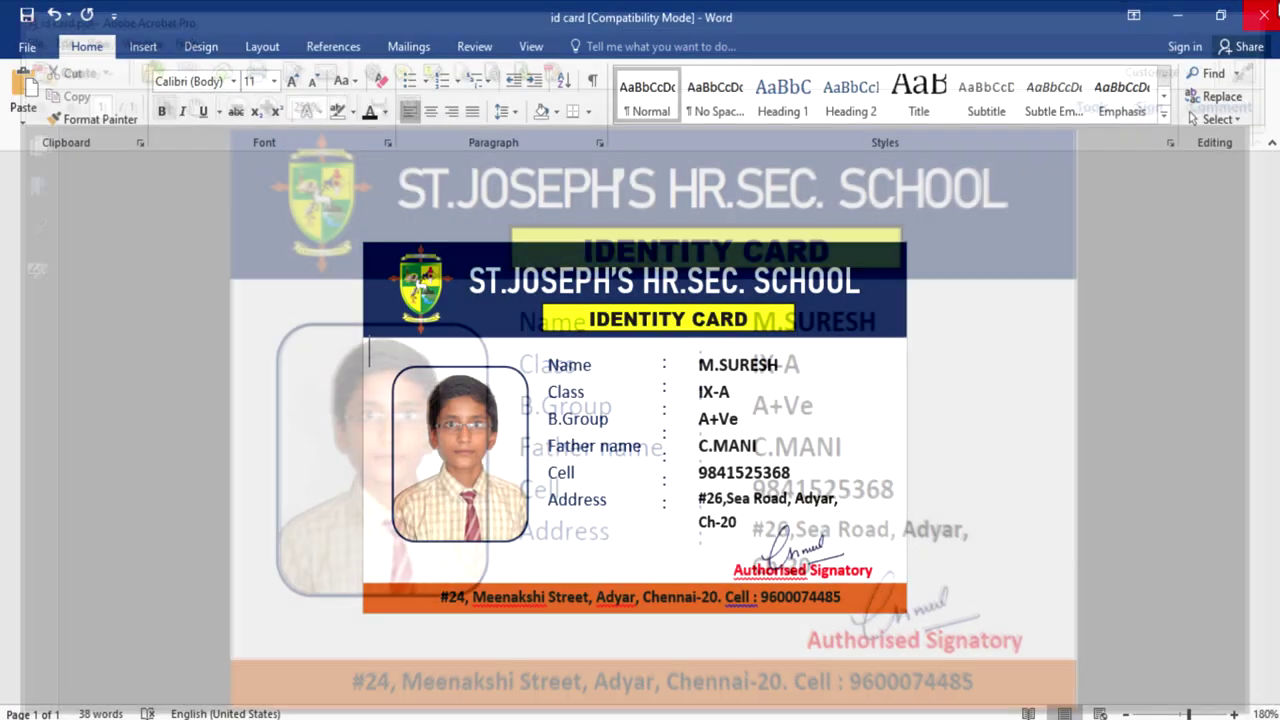
pyautogui.click(1177, 16)
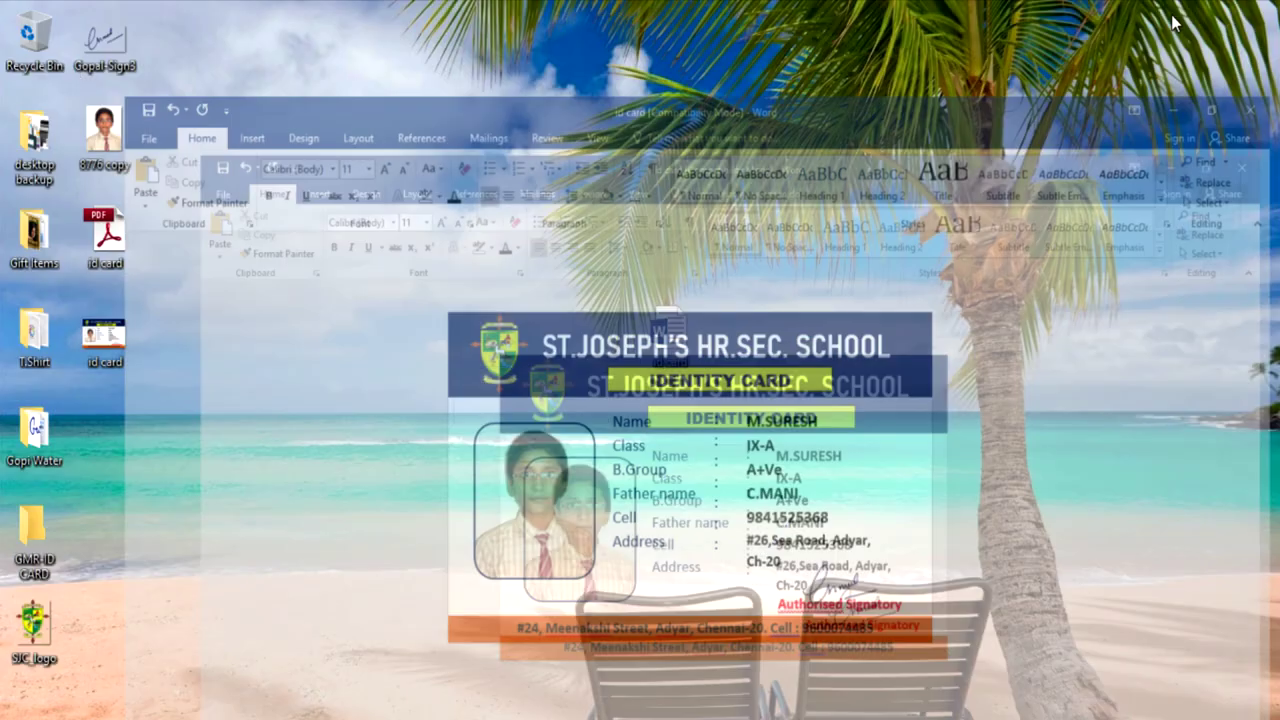
pyautogui.doubleClick(107, 339)
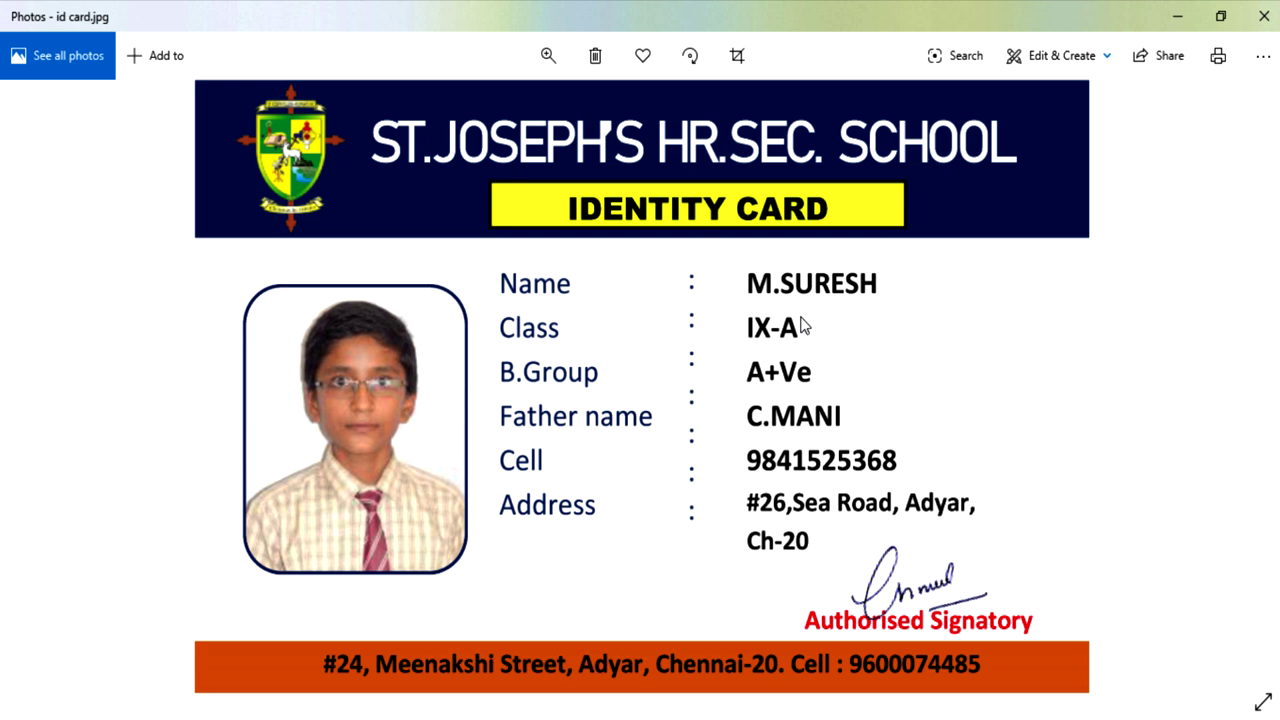
pyautogui.click(1264, 16)
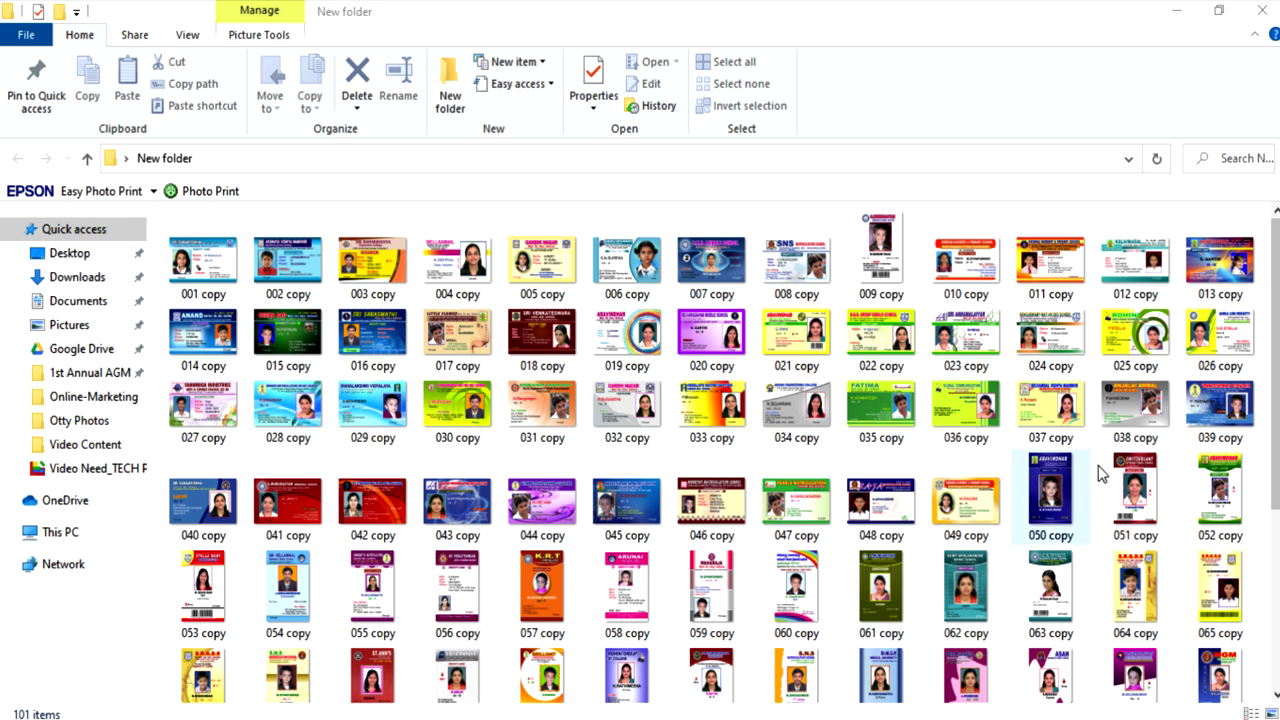
pyautogui.click(1277, 373)
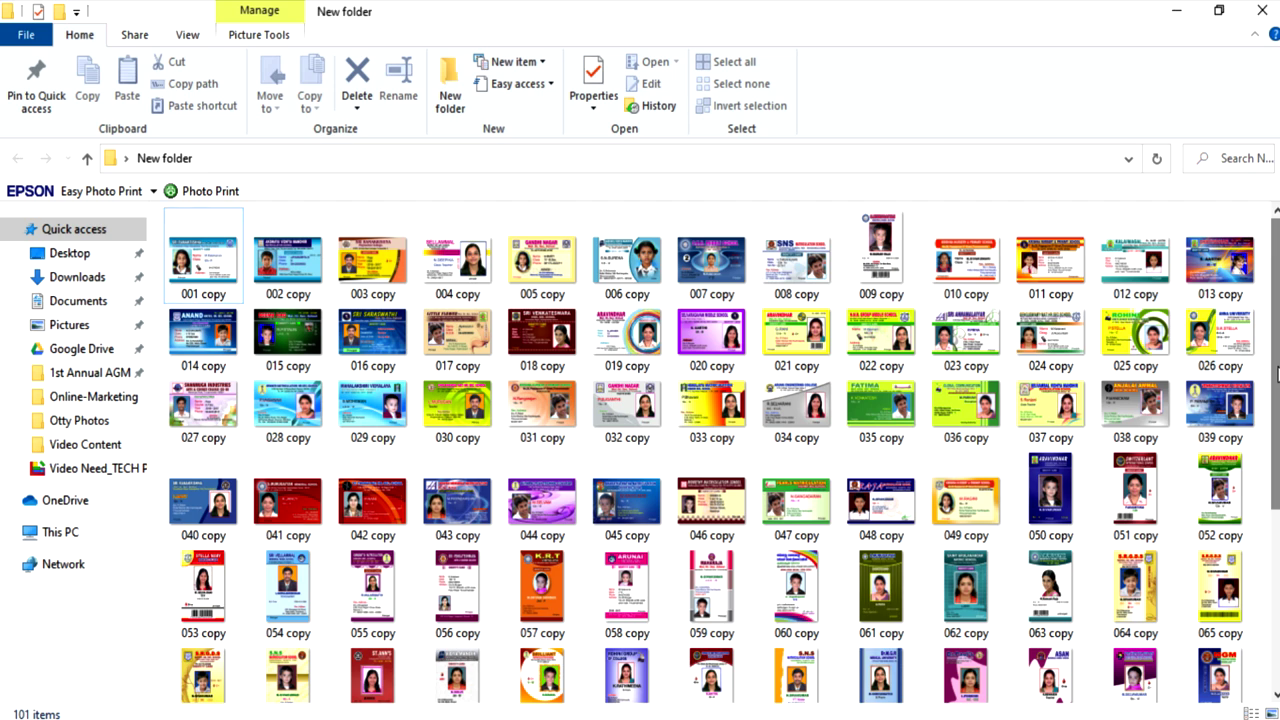
pyautogui.moveTo(1277, 373); pyautogui.dragTo(1277, 414)
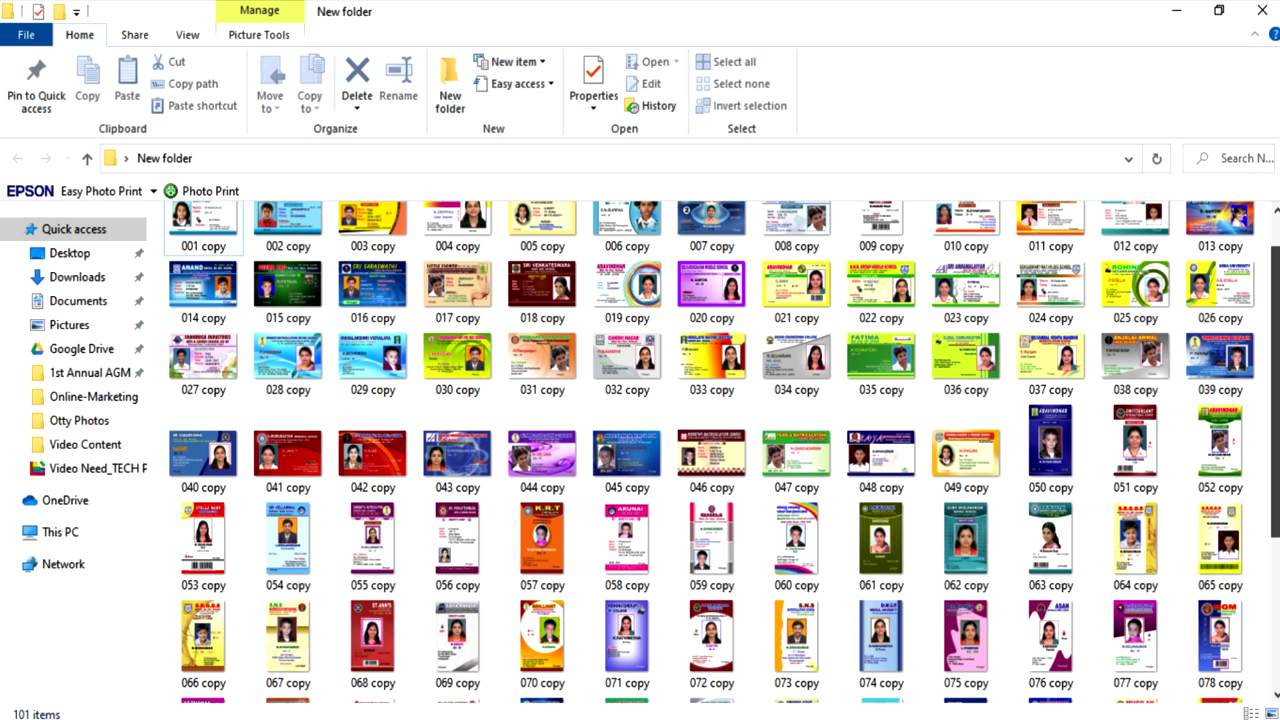
pyautogui.moveTo(1277, 414); pyautogui.dragTo(1277, 452)
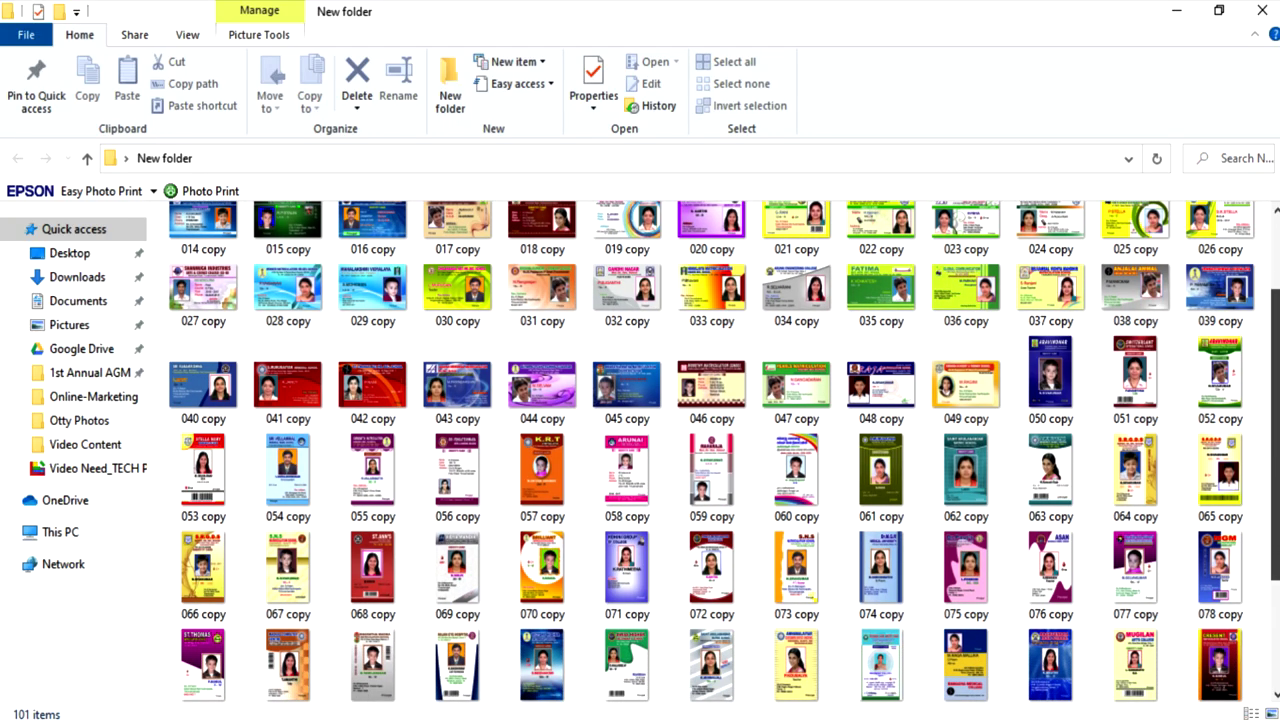
pyautogui.moveTo(1277, 452); pyautogui.dragTo(1277, 398)
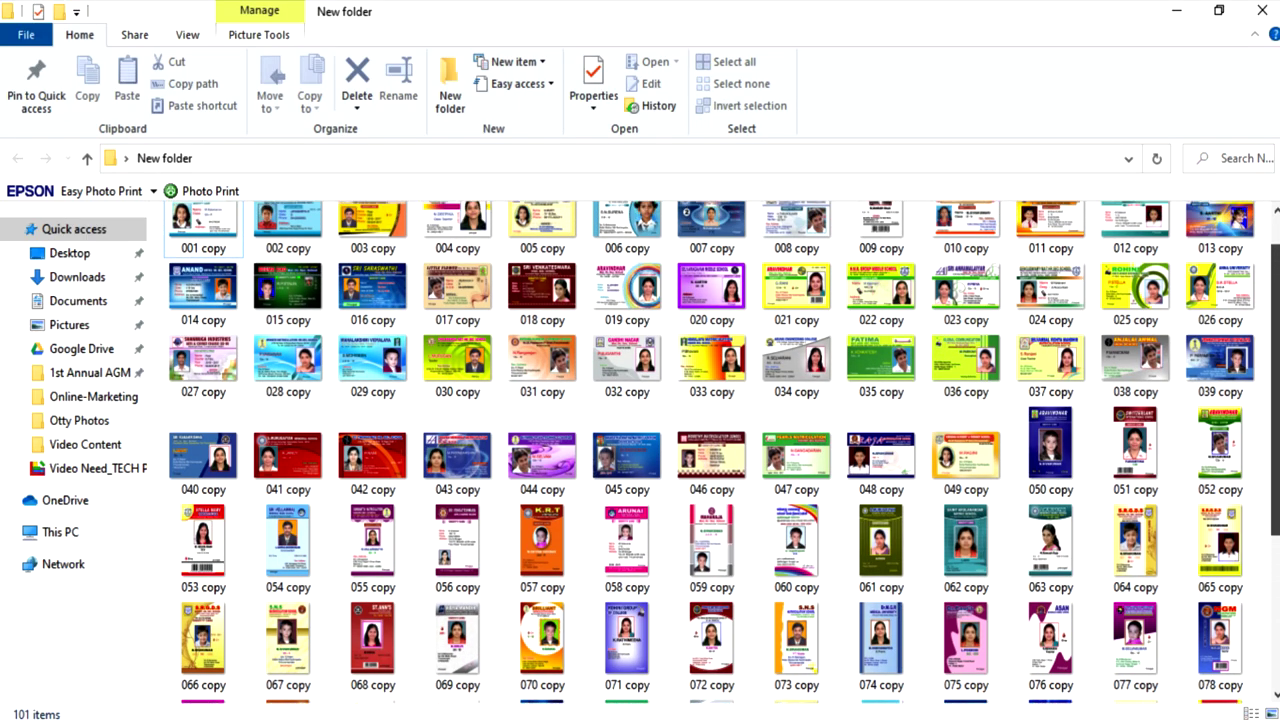